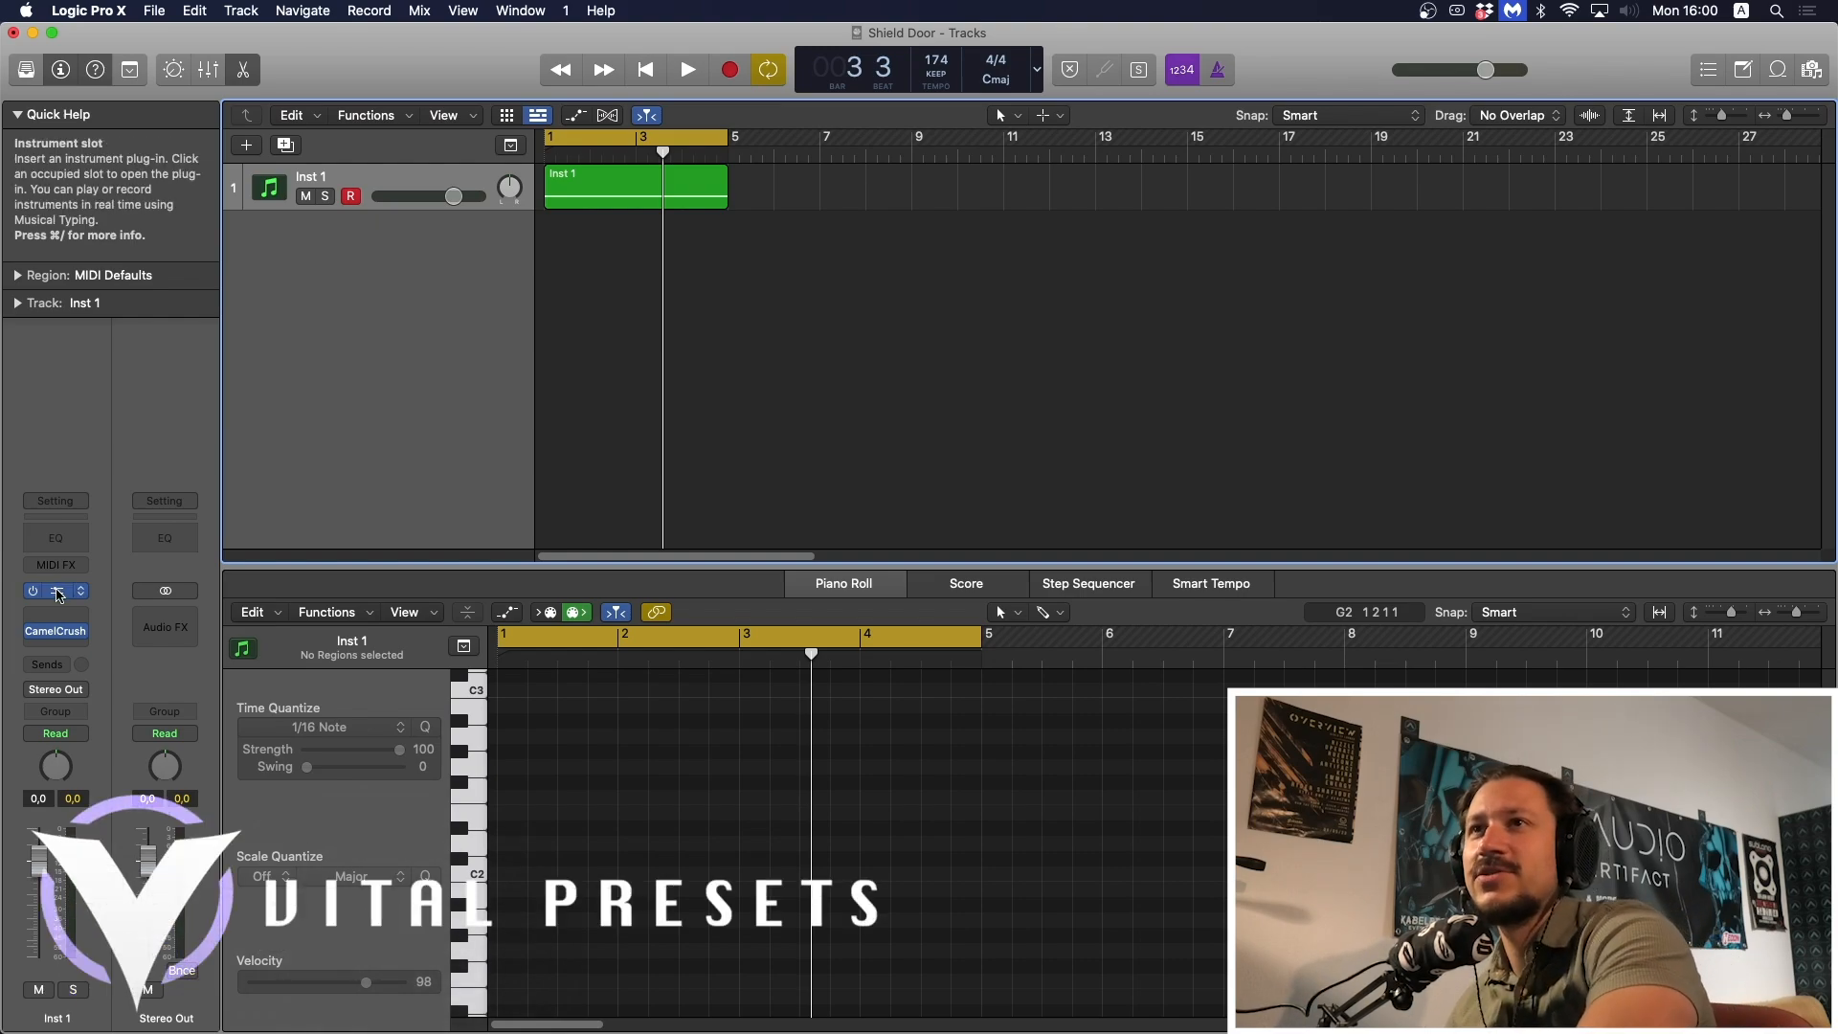
# Open the Phase Plant instrument on the Inst 1 track, play the patch and look over its generator groups.
pyautogui.click(58, 591)
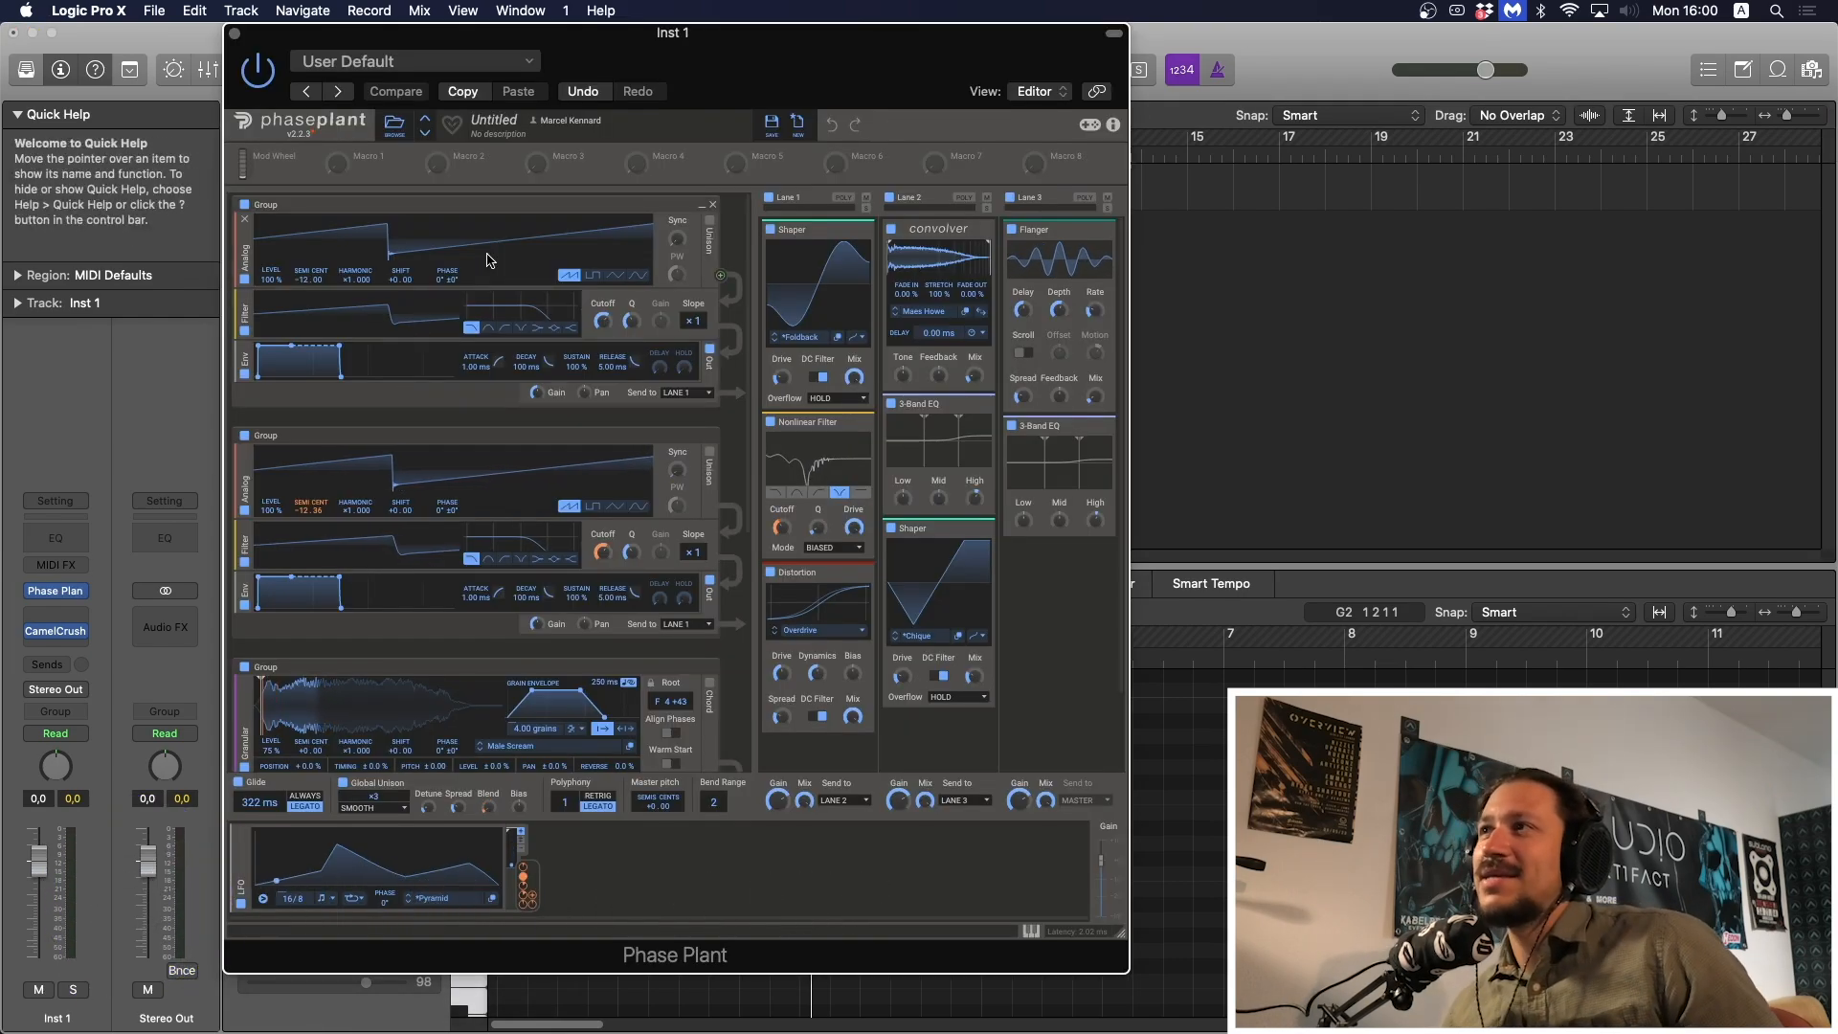
pyautogui.press('space')
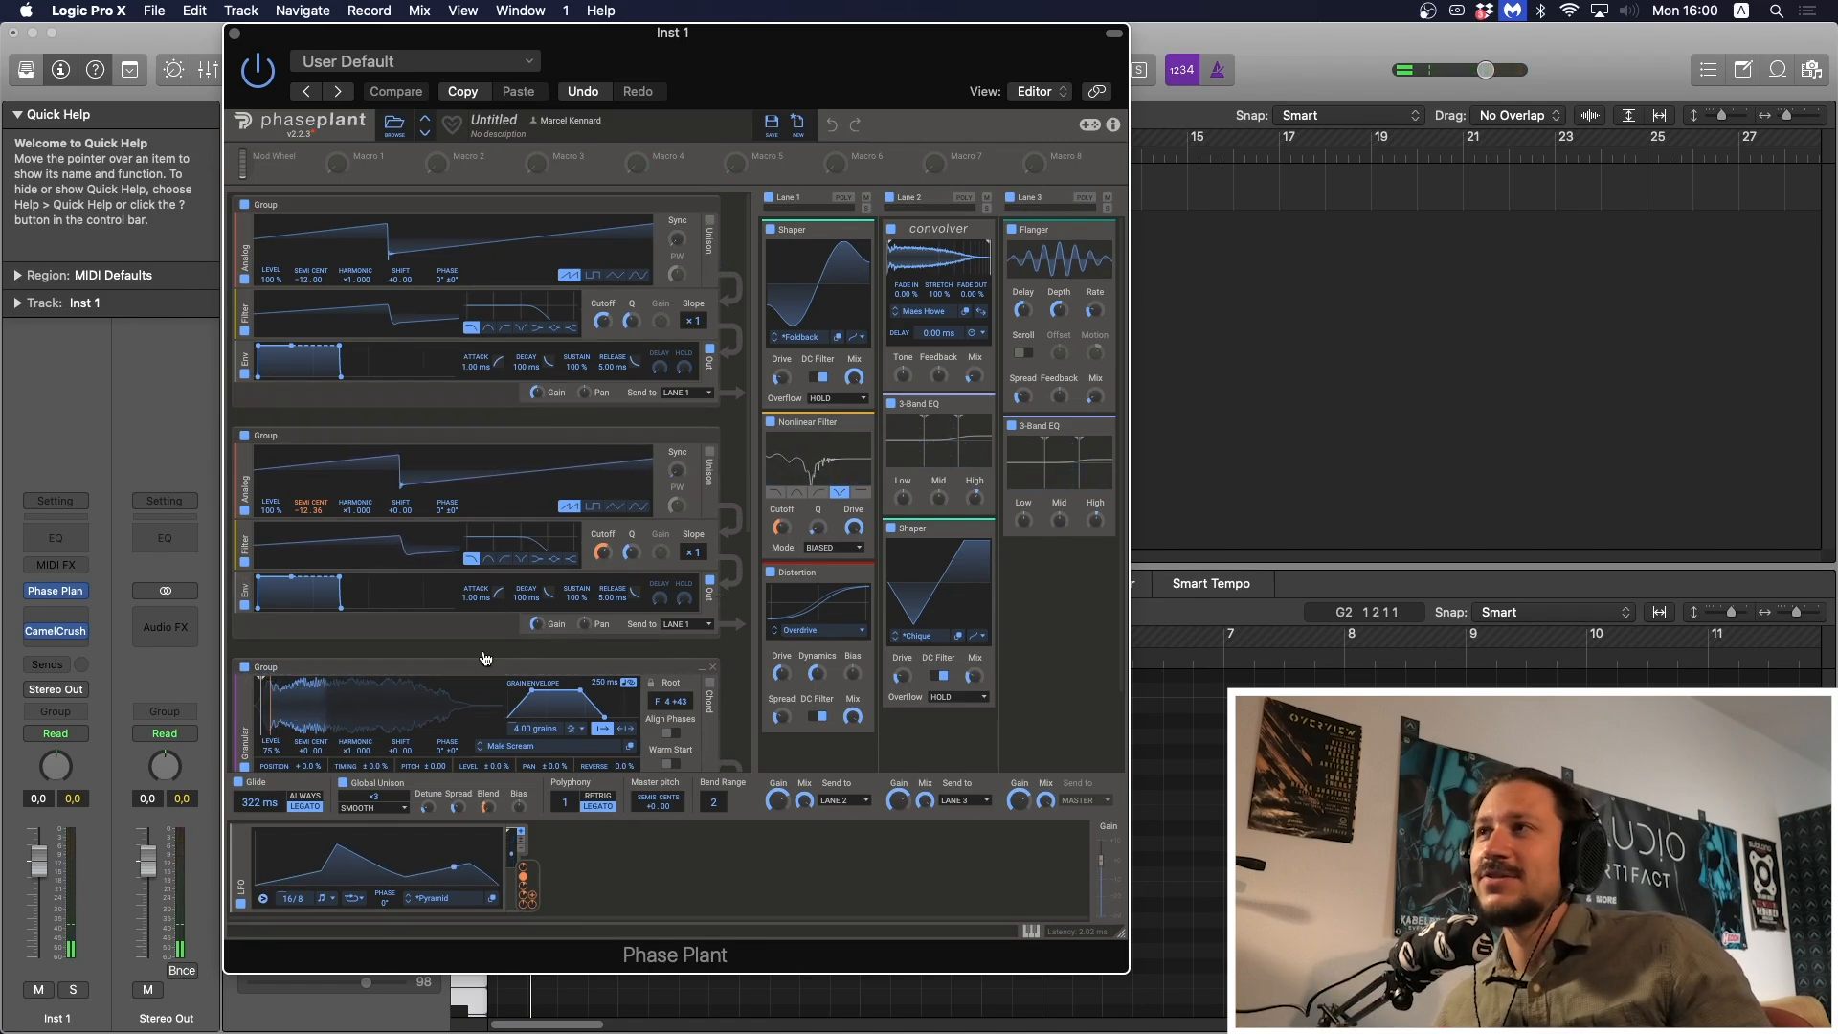
pyautogui.scroll(-3, 488, 652)
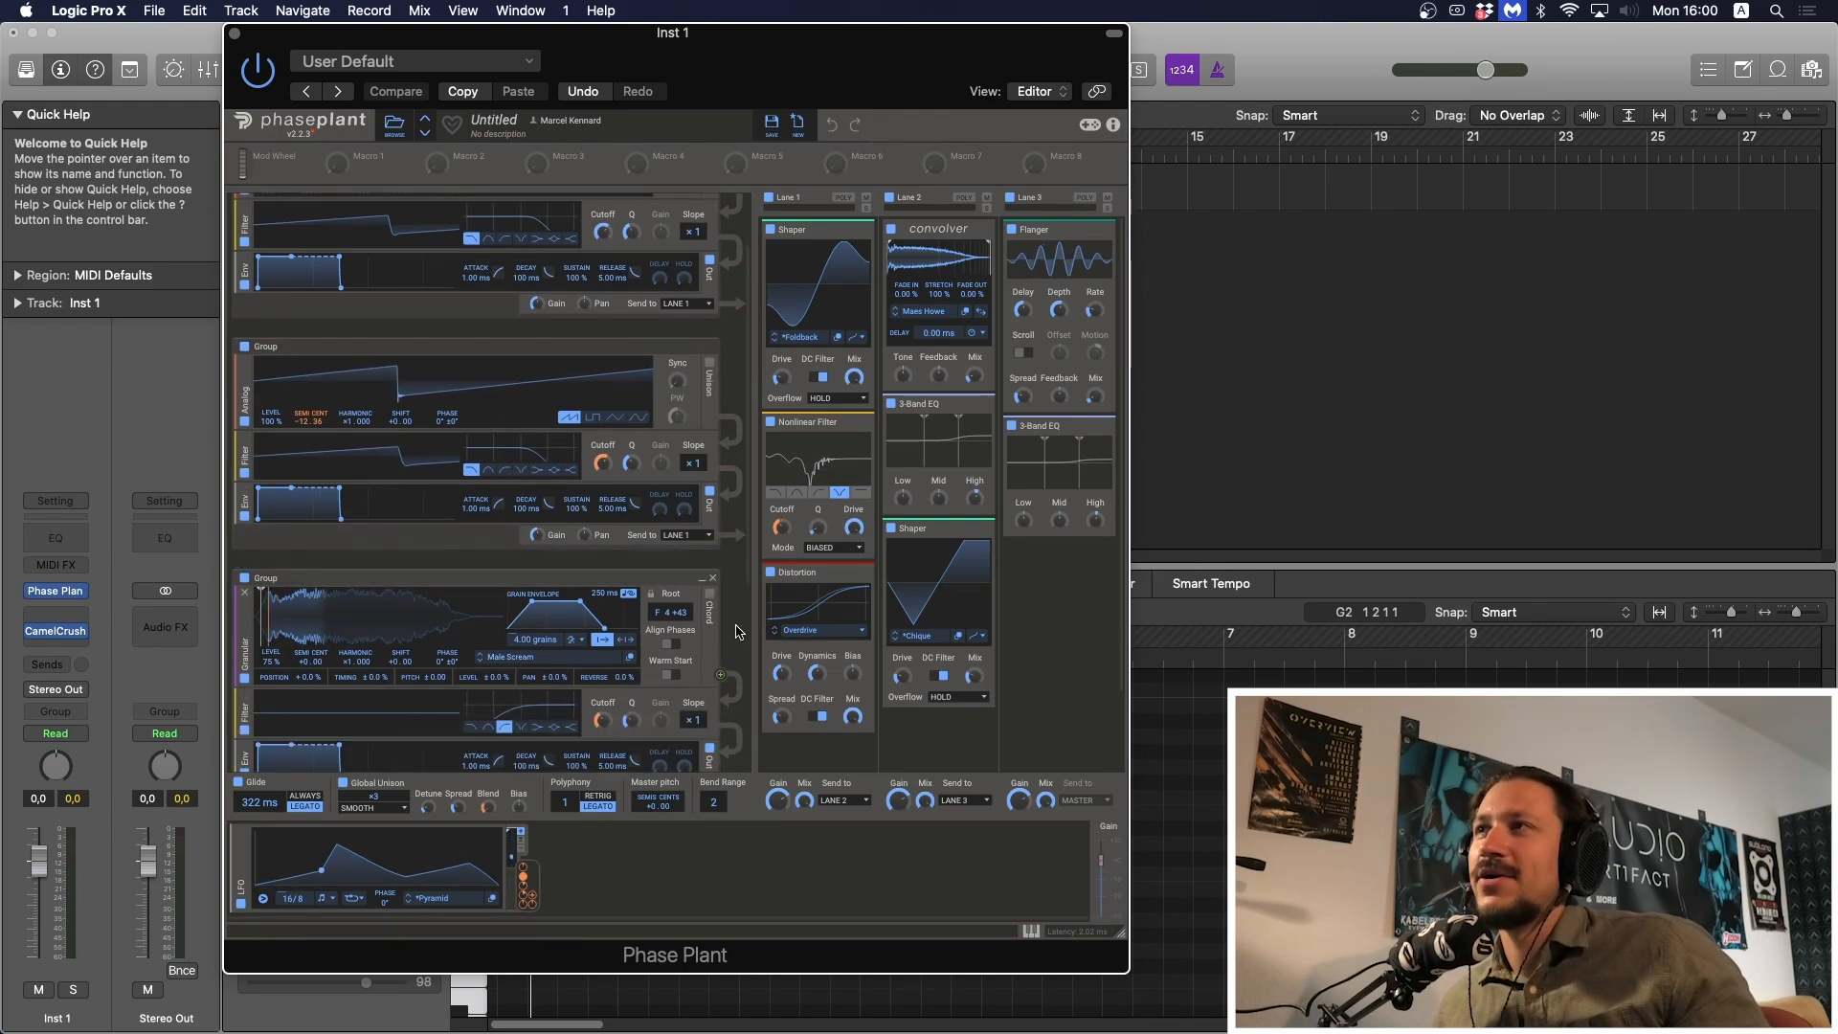
pyautogui.scroll(-5, 517, 606)
pyautogui.scroll(5, 740, 583)
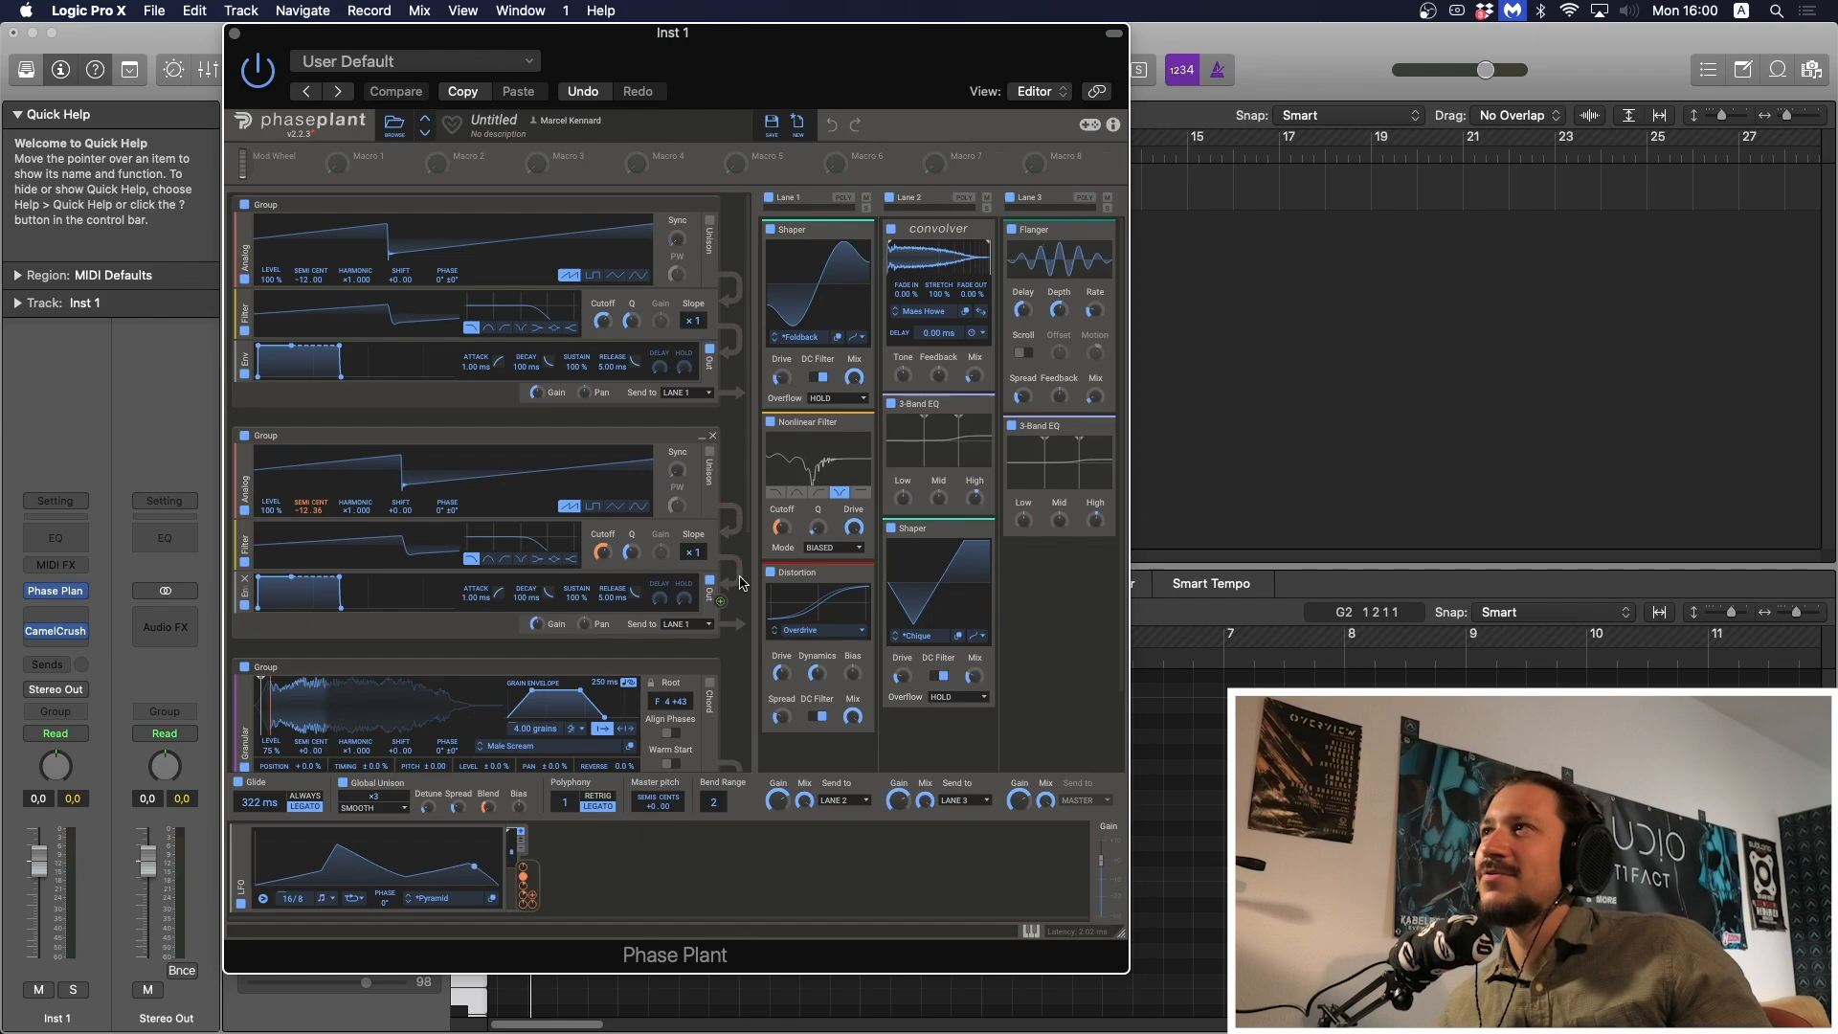
# Bypass all three effect lanes: Lane 3, Lane 2 and Lane 1.
pyautogui.click(1010, 197)
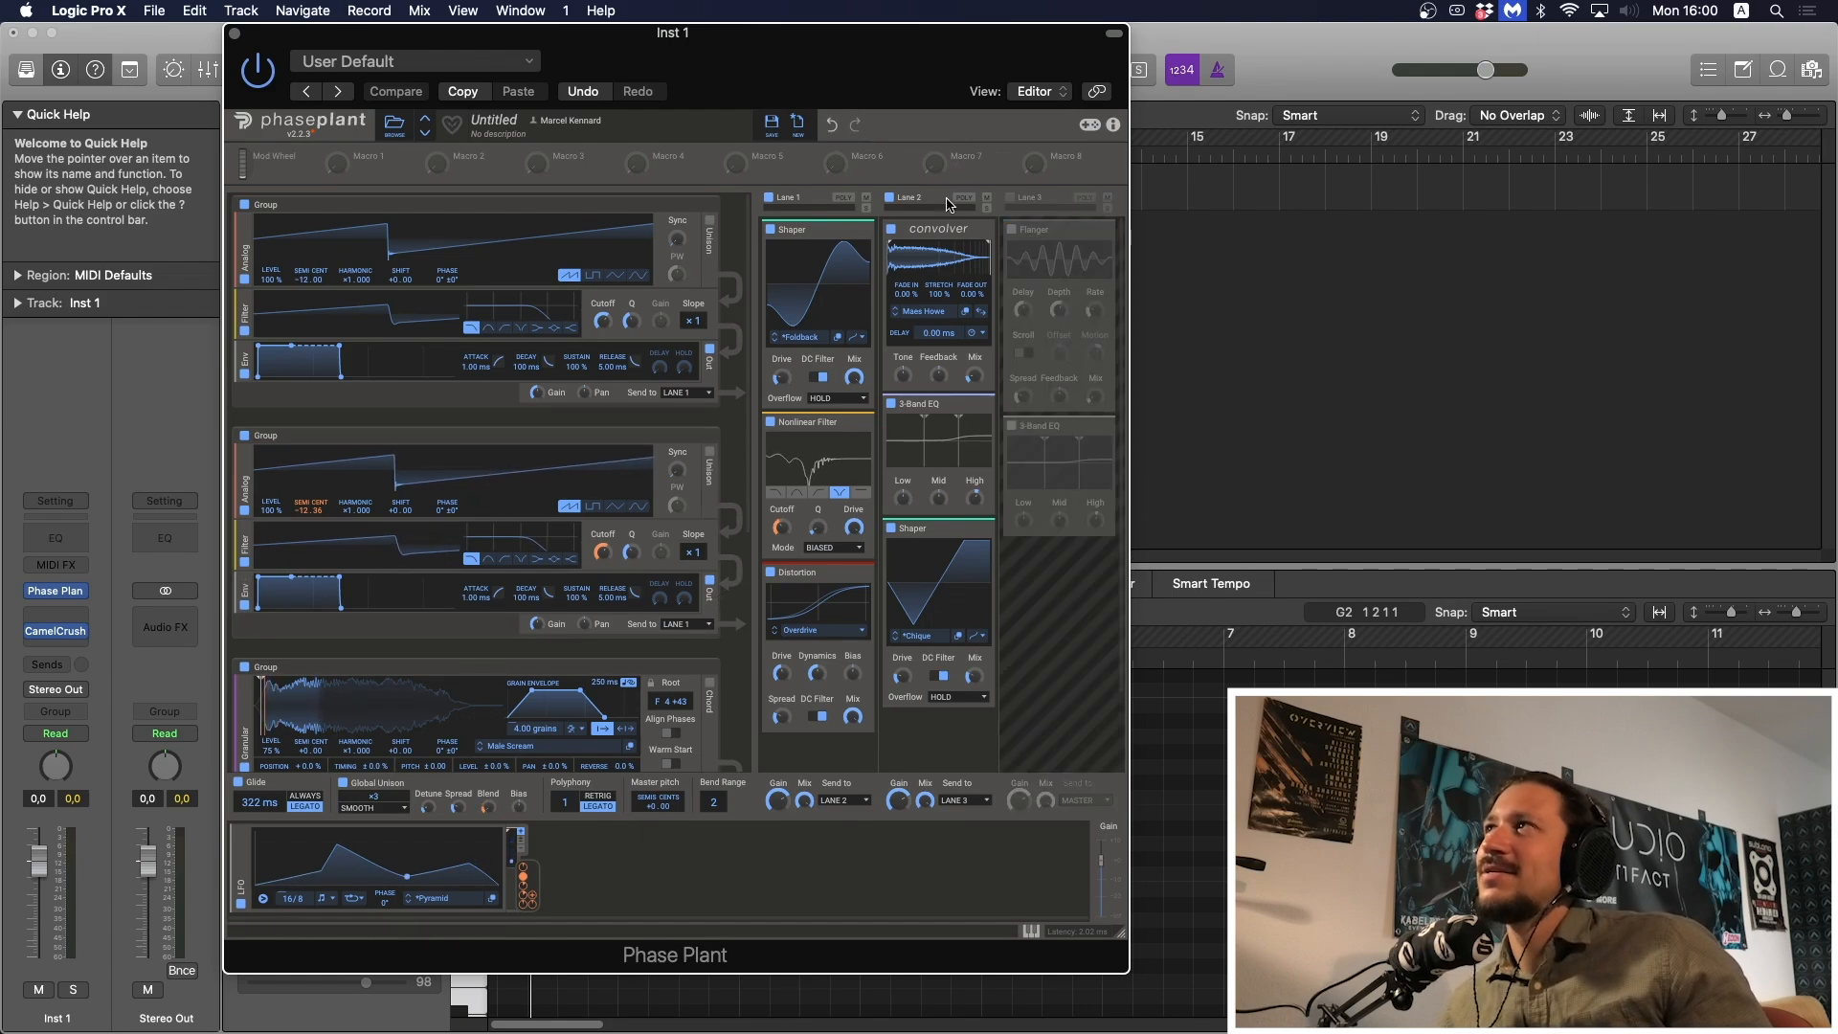
pyautogui.click(889, 197)
pyautogui.click(769, 197)
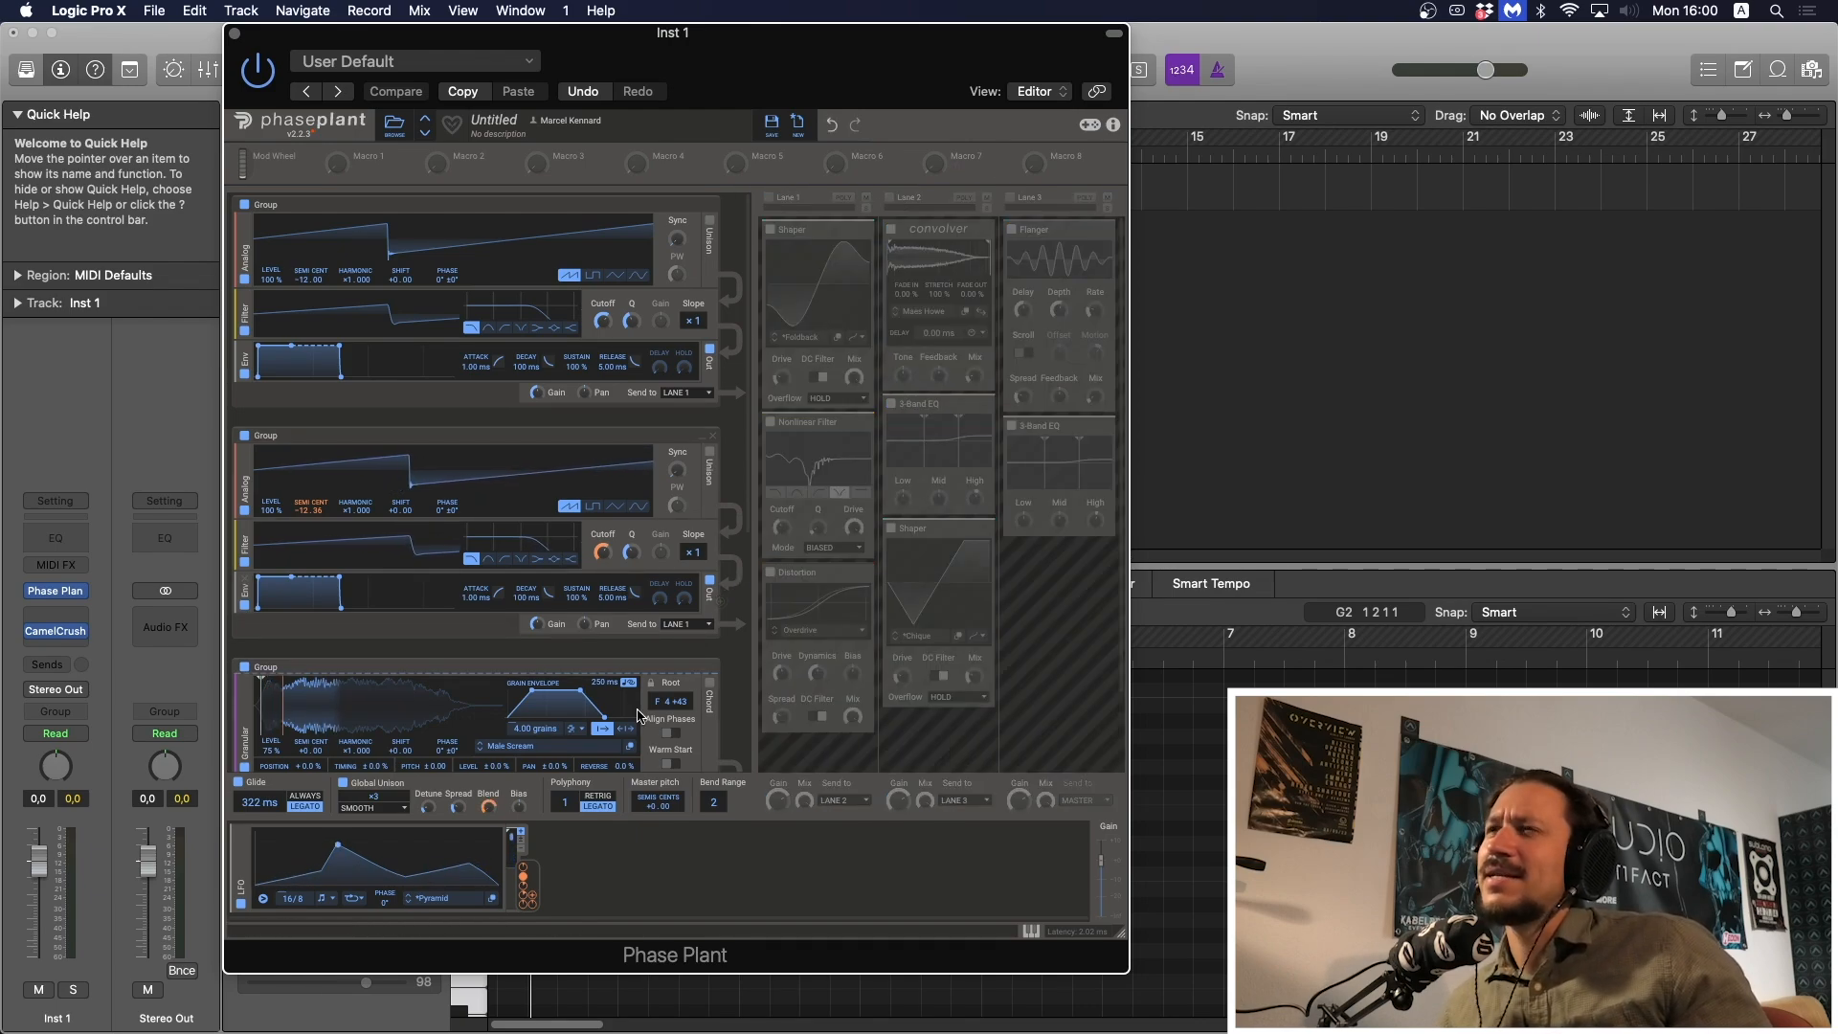
# Disable the noise group, the granular group and Global Unison so only the two analog groups remain active.
pyautogui.scroll(-5, 724, 654)
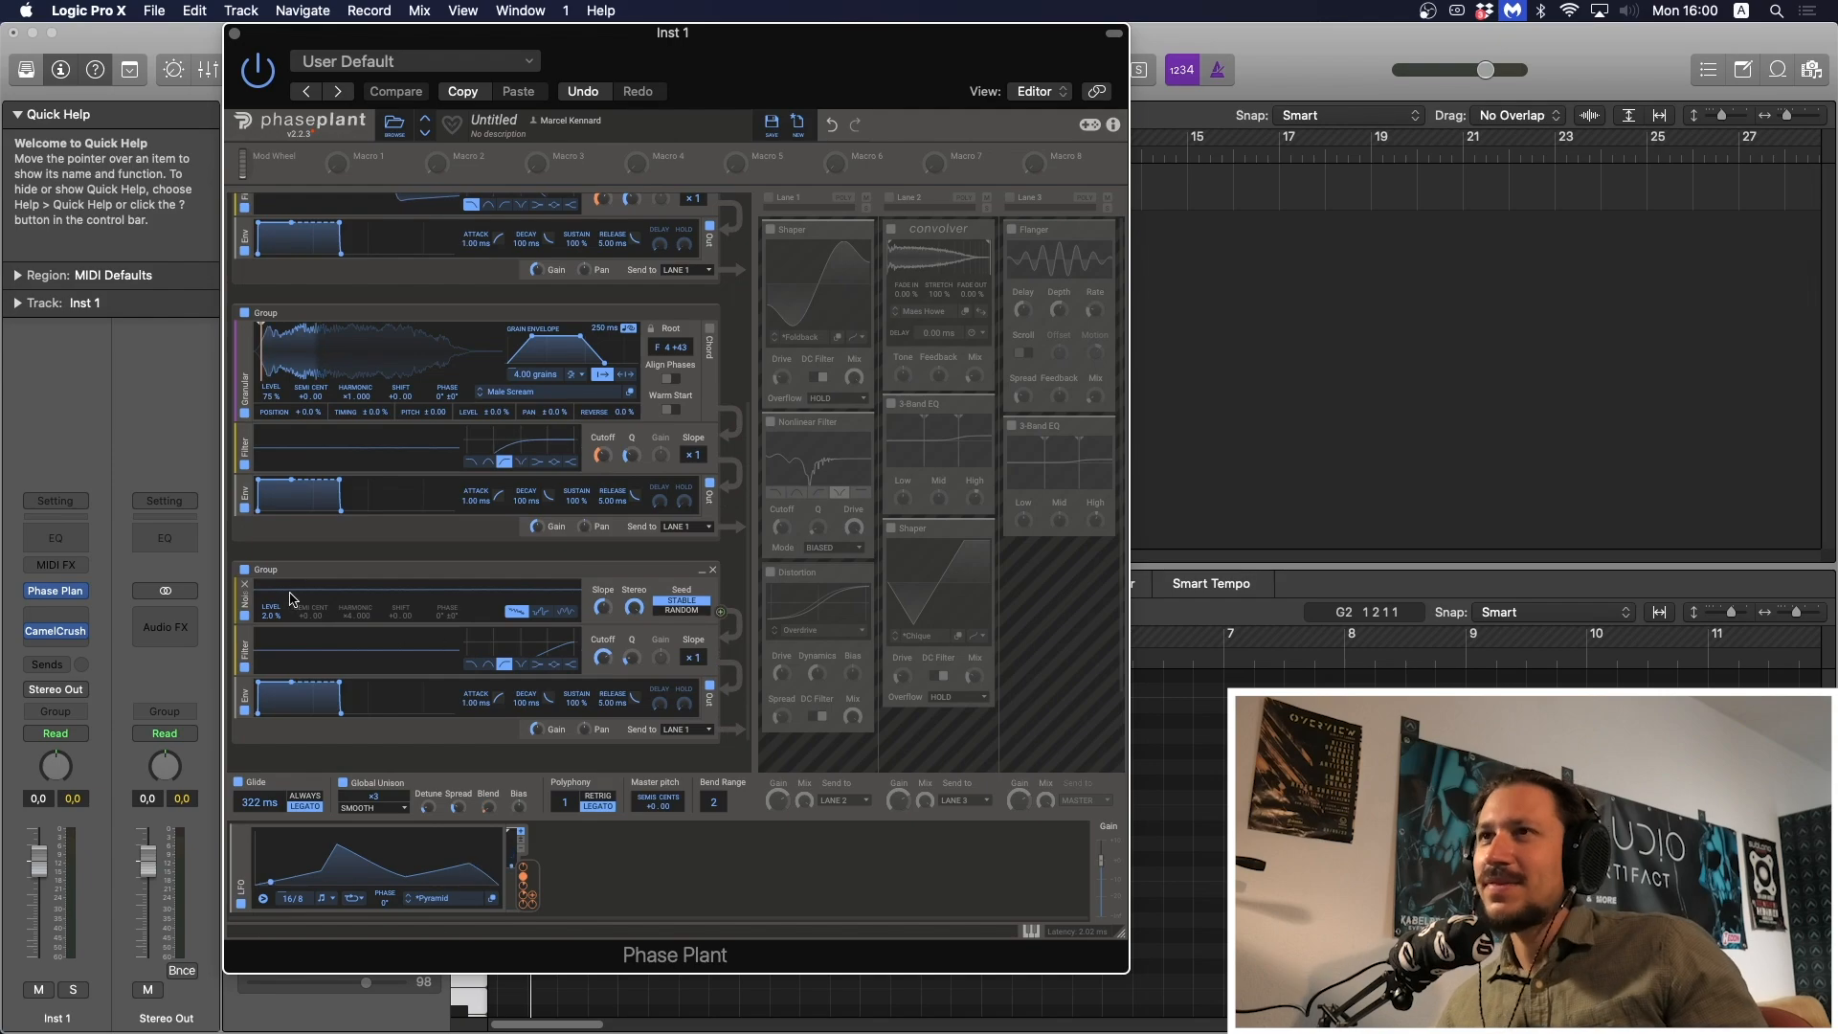
pyautogui.click(244, 569)
pyautogui.scroll(5, 244, 546)
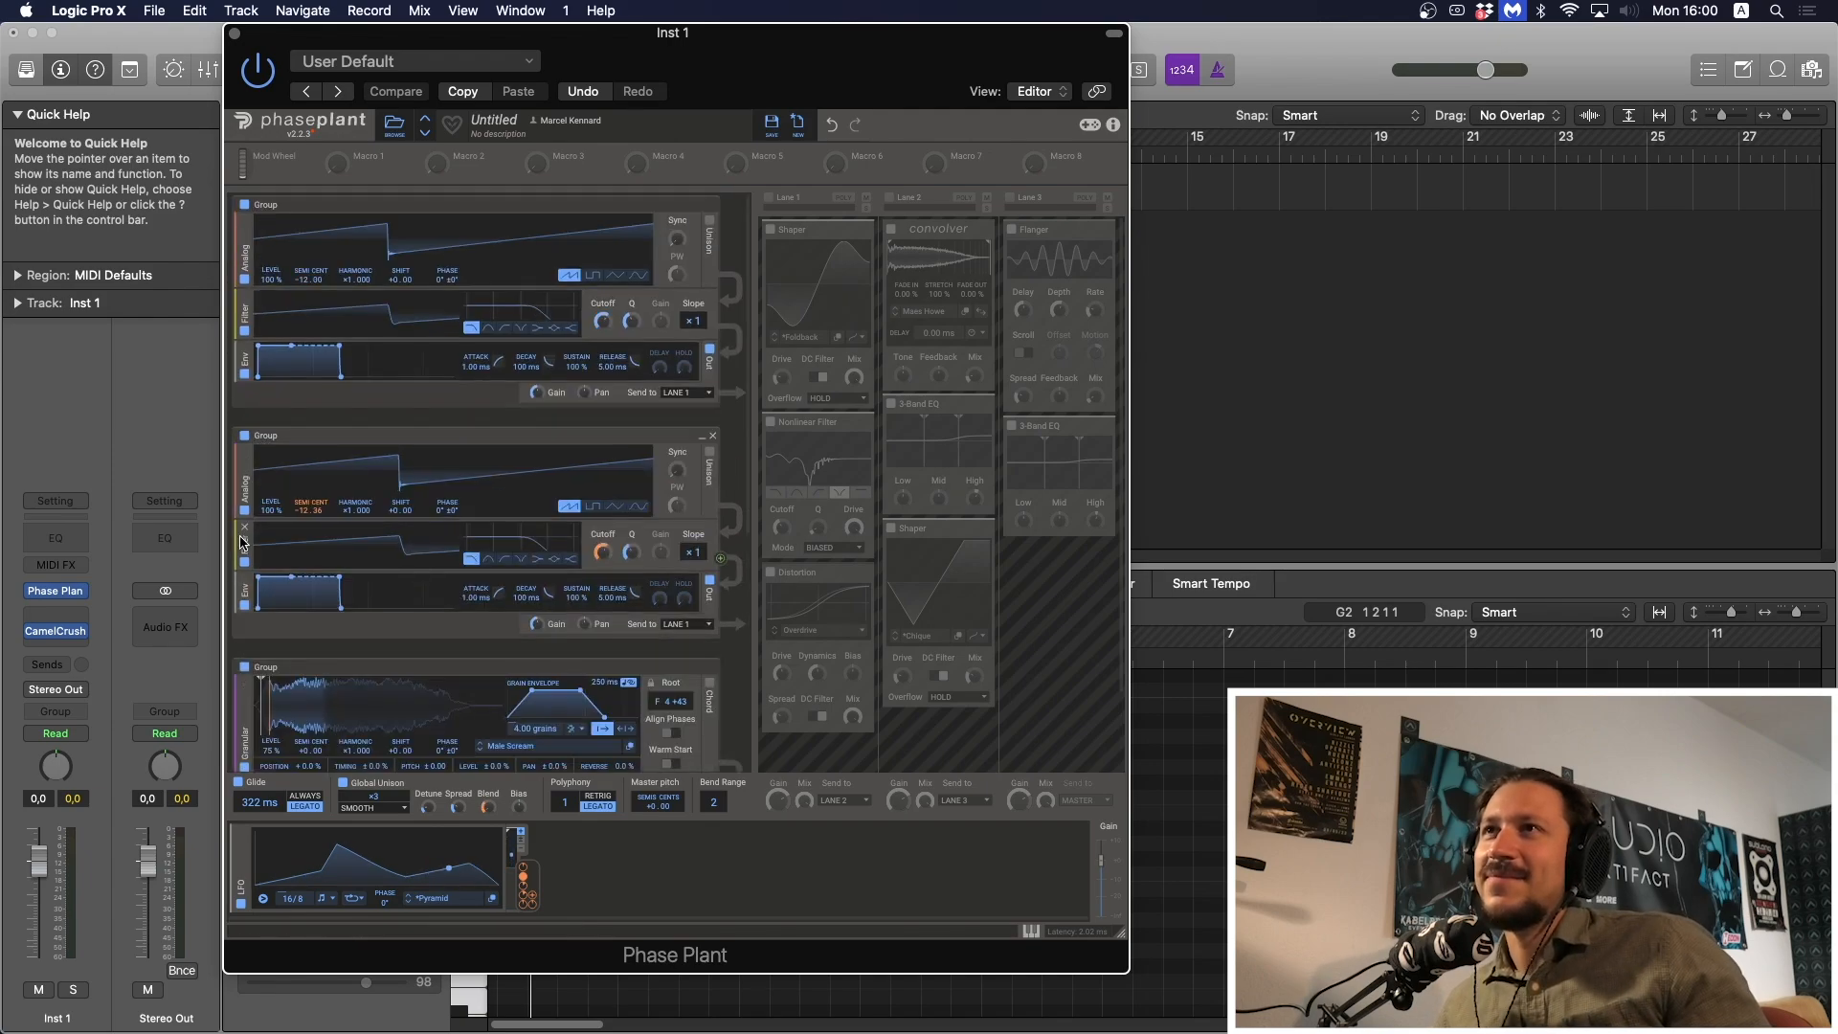
pyautogui.click(244, 666)
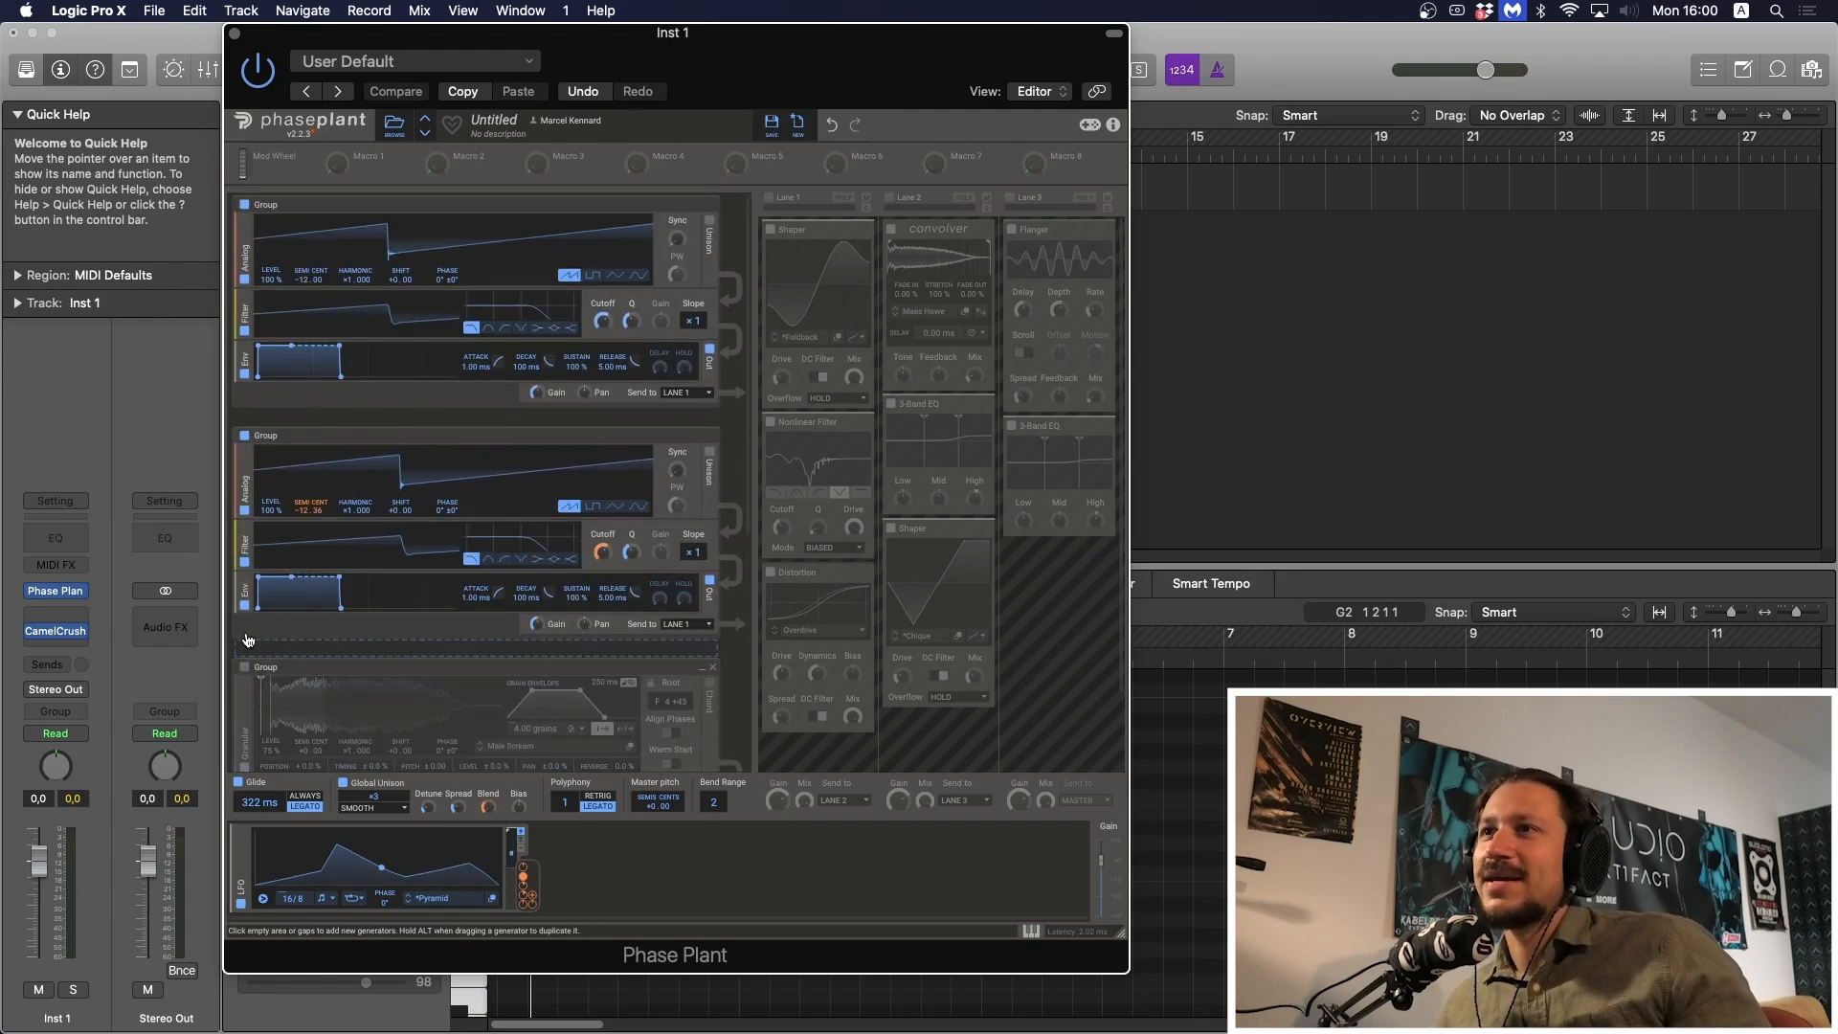
pyautogui.click(344, 782)
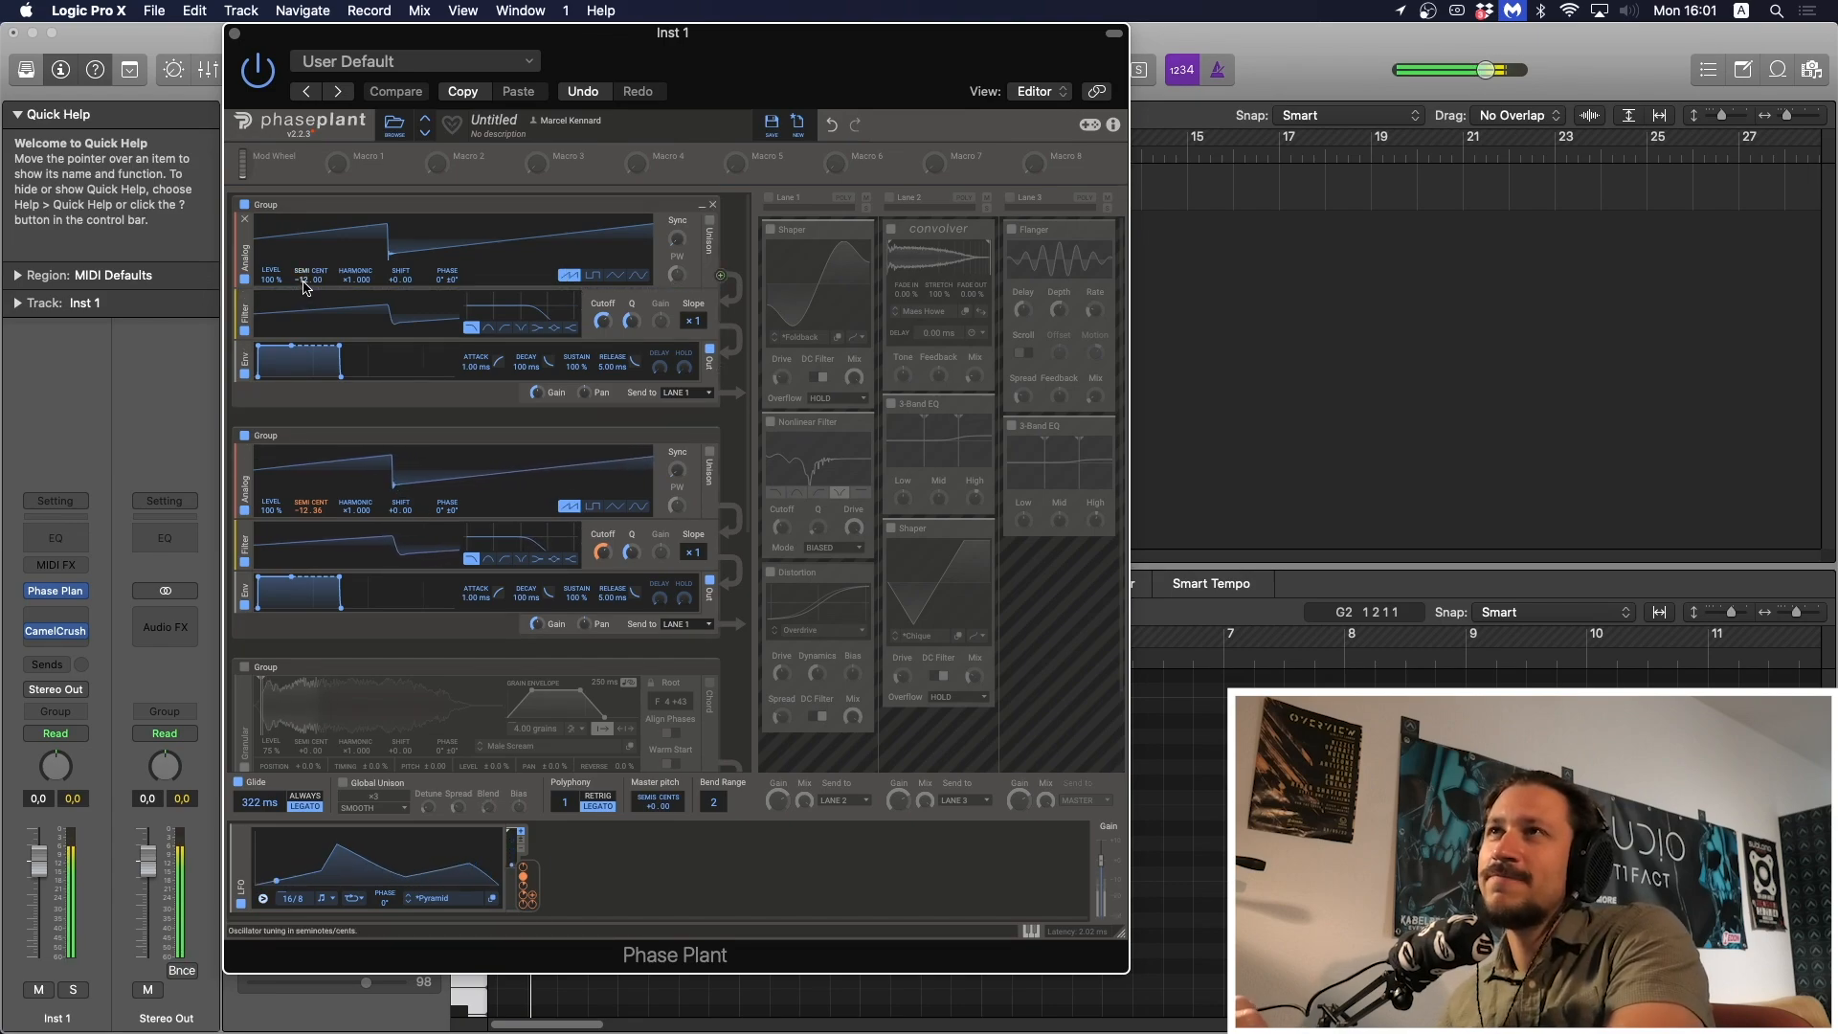
# Disable the second analog group and re-enable it to compare the sound with and without the second oscillator.
pyautogui.click(244, 437)
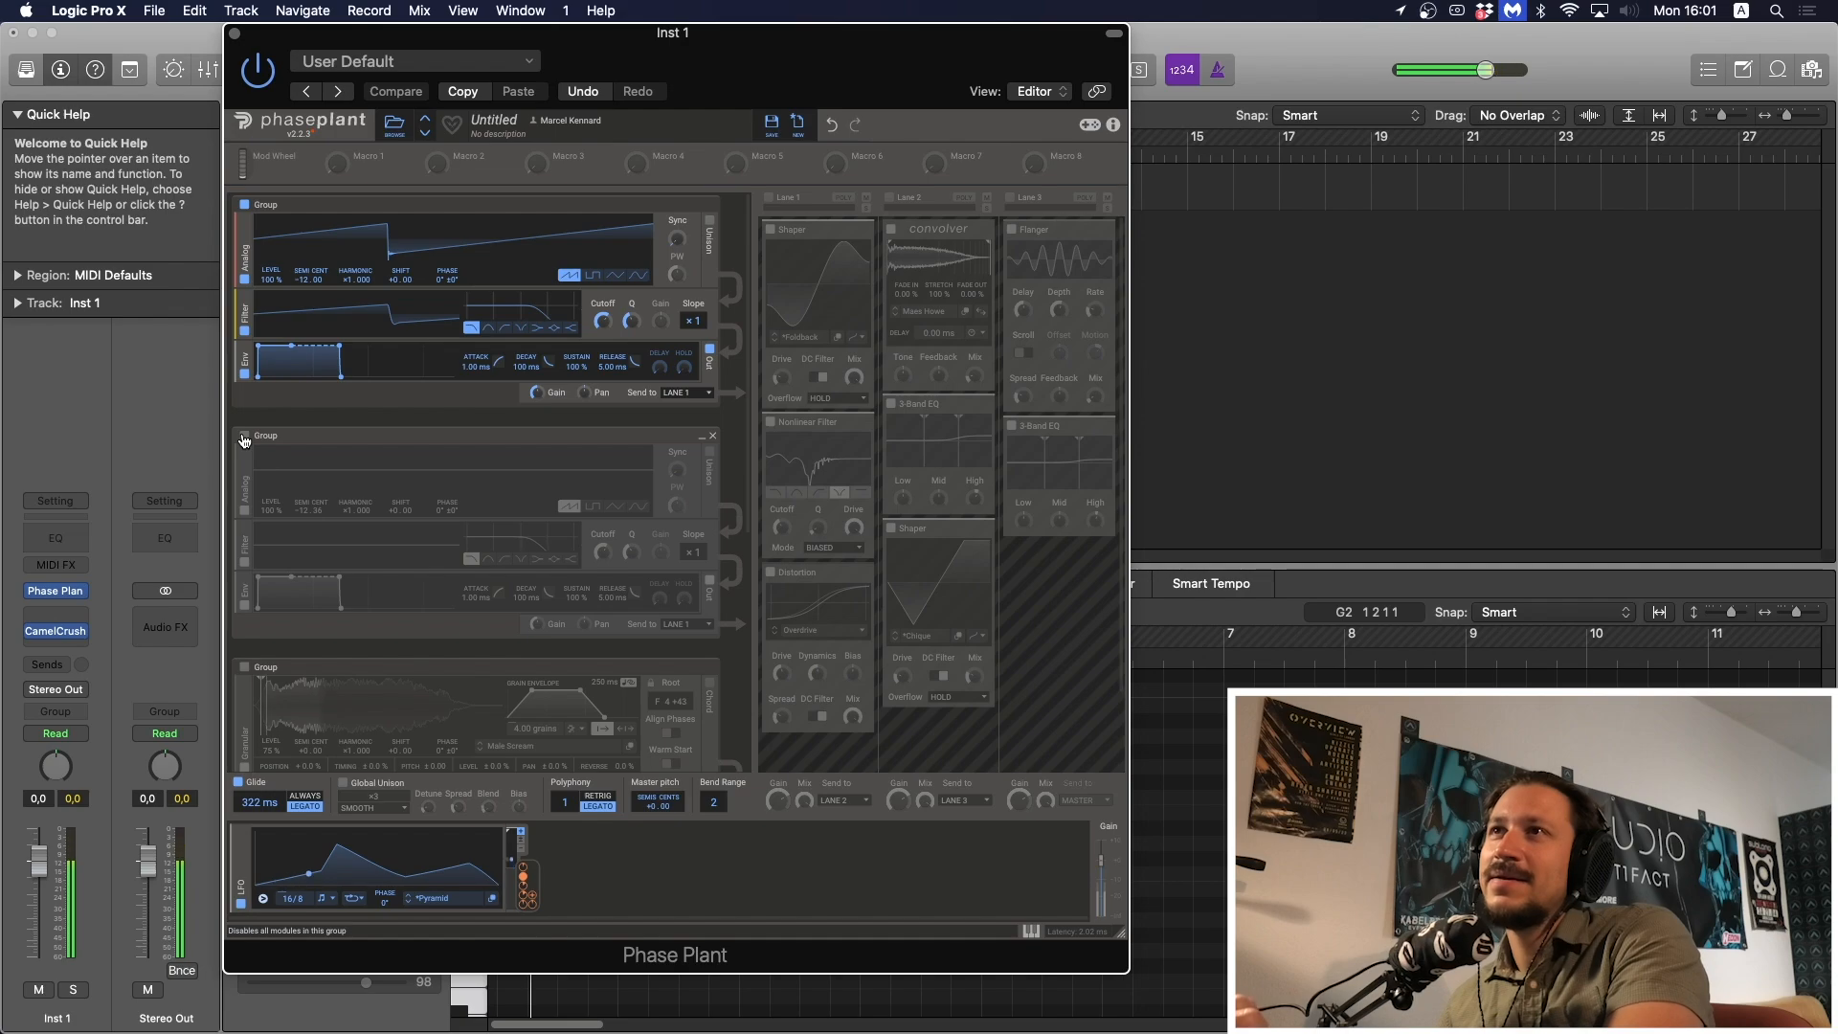
pyautogui.click(244, 437)
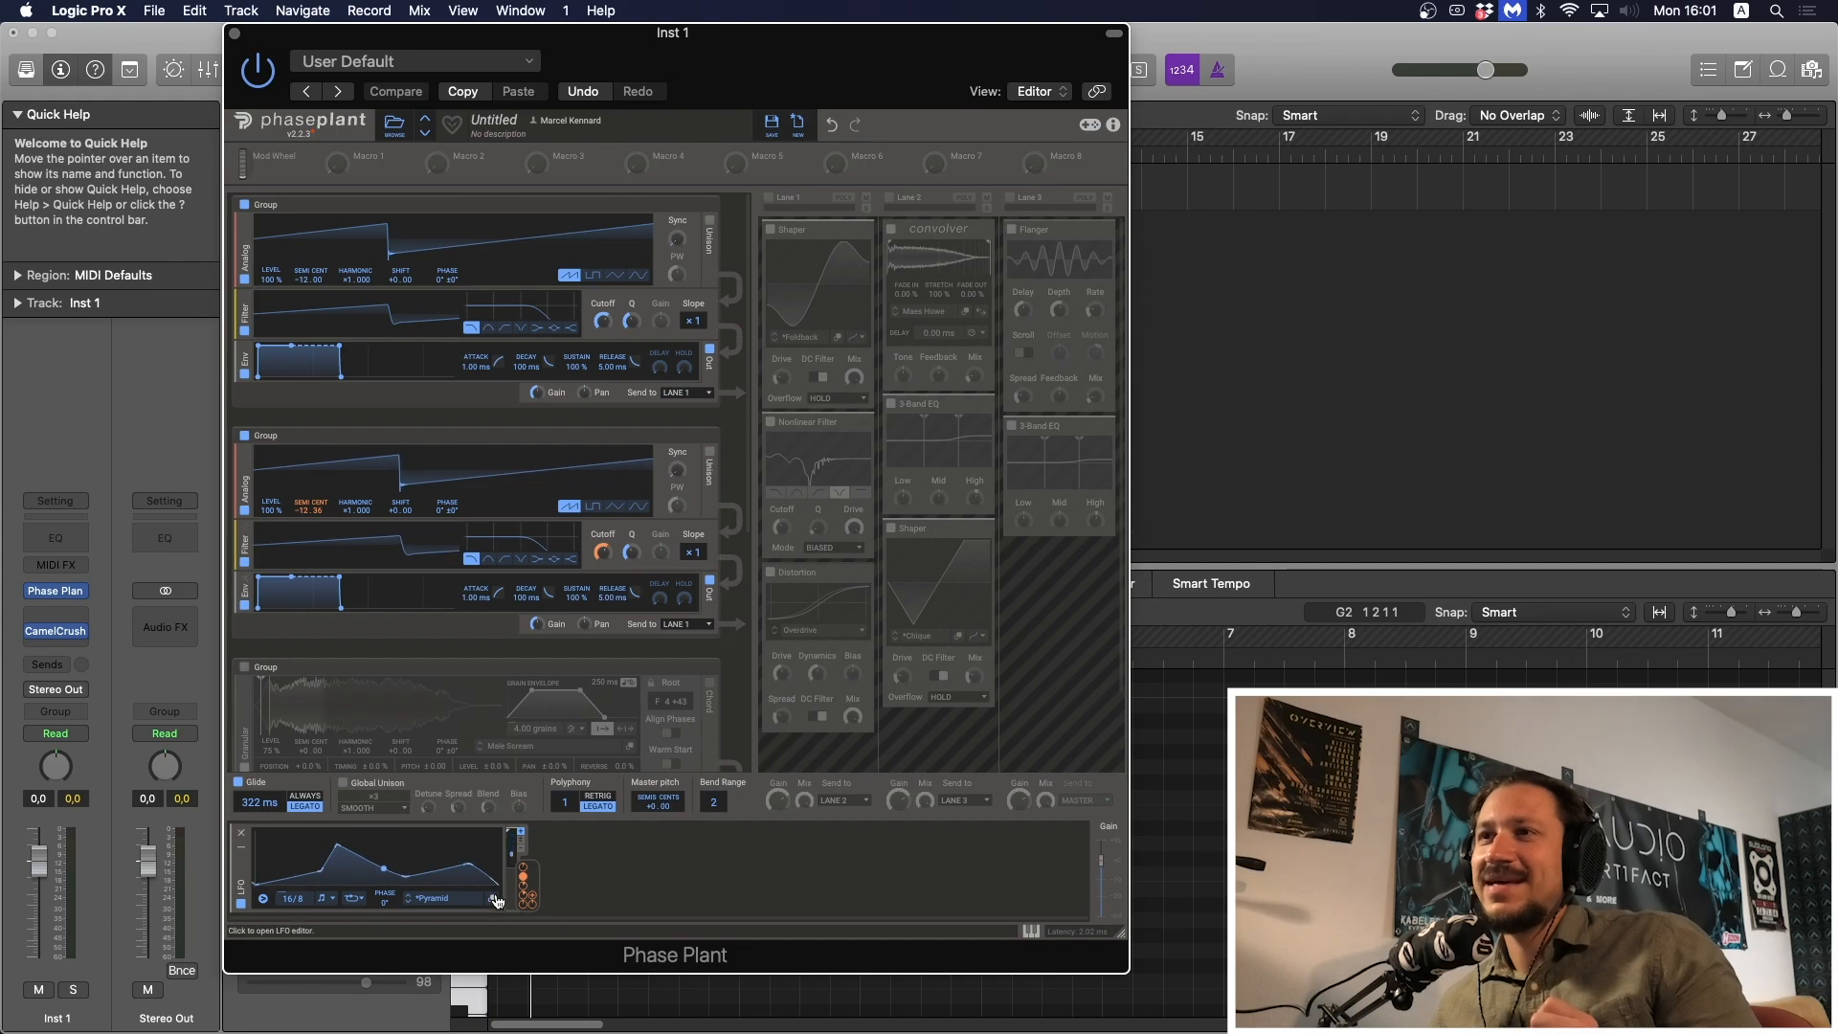
# Examine the LFO modulating the second analog oscillator's tuning, viewing its curve in the LFO Editor and closing the editor.
pyautogui.click(533, 897)
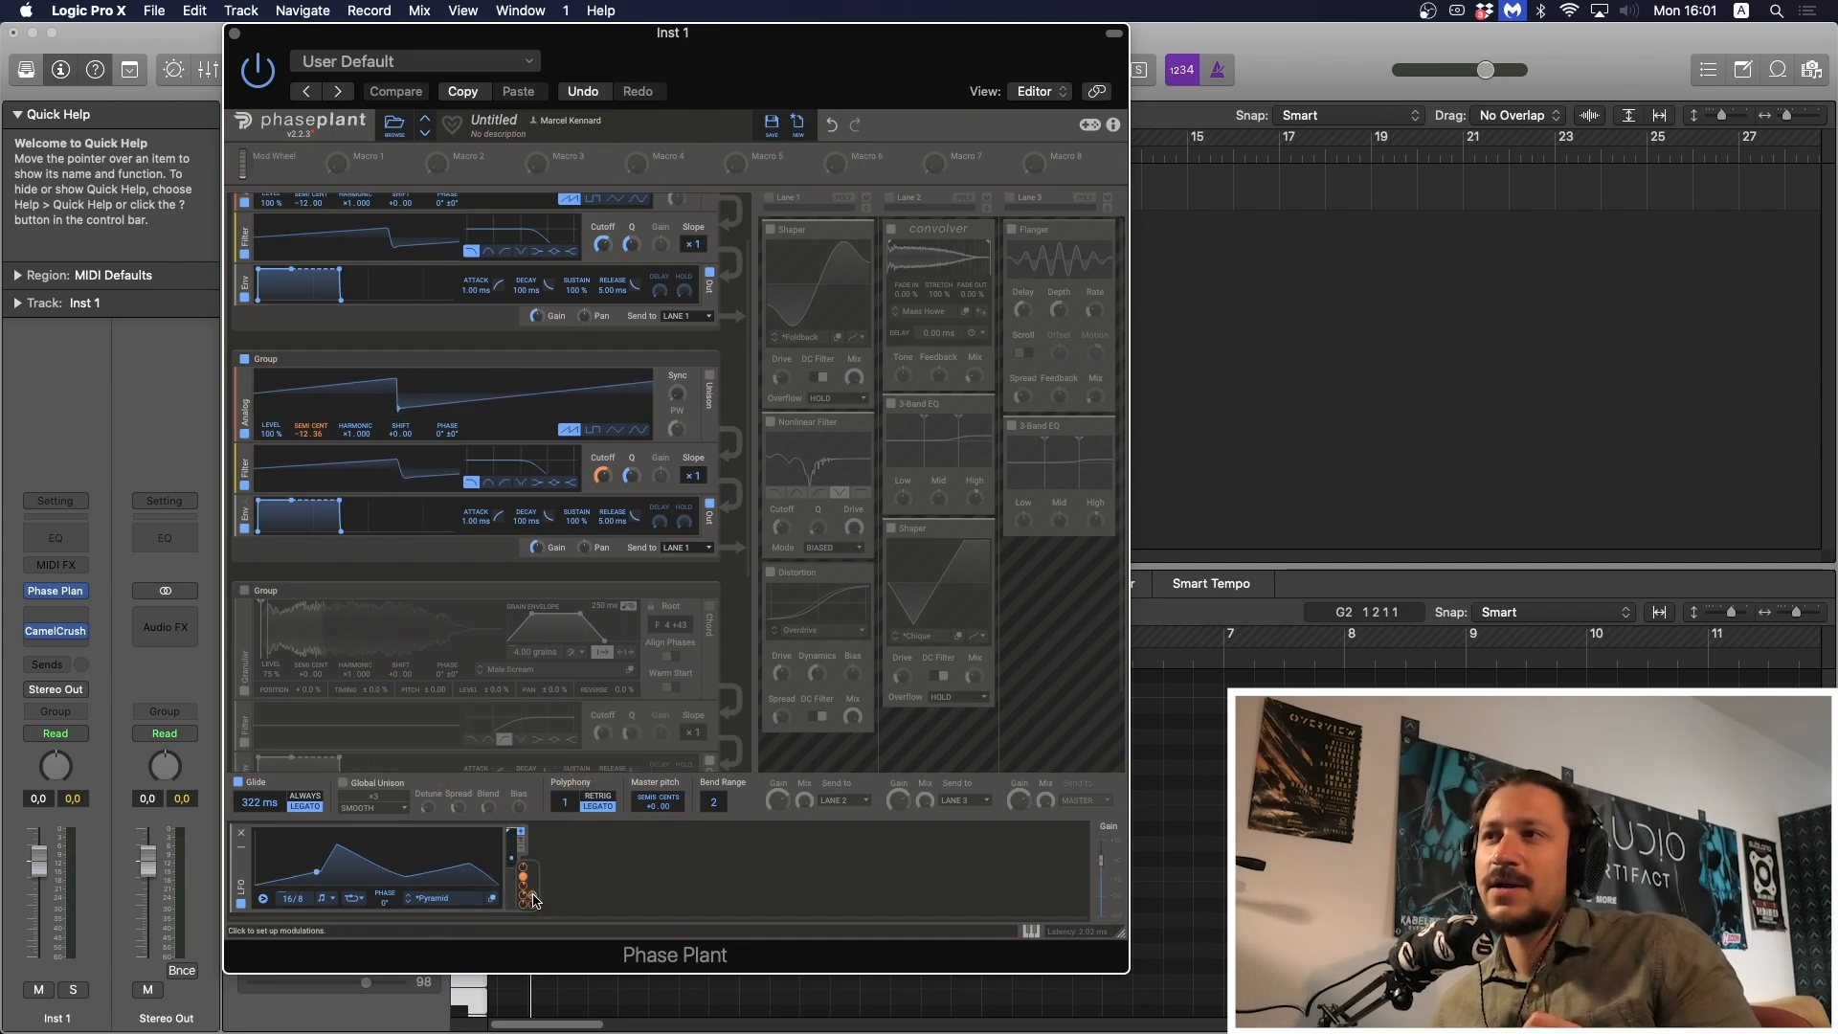
pyautogui.moveTo(534, 900); pyautogui.dragTo(314, 446)
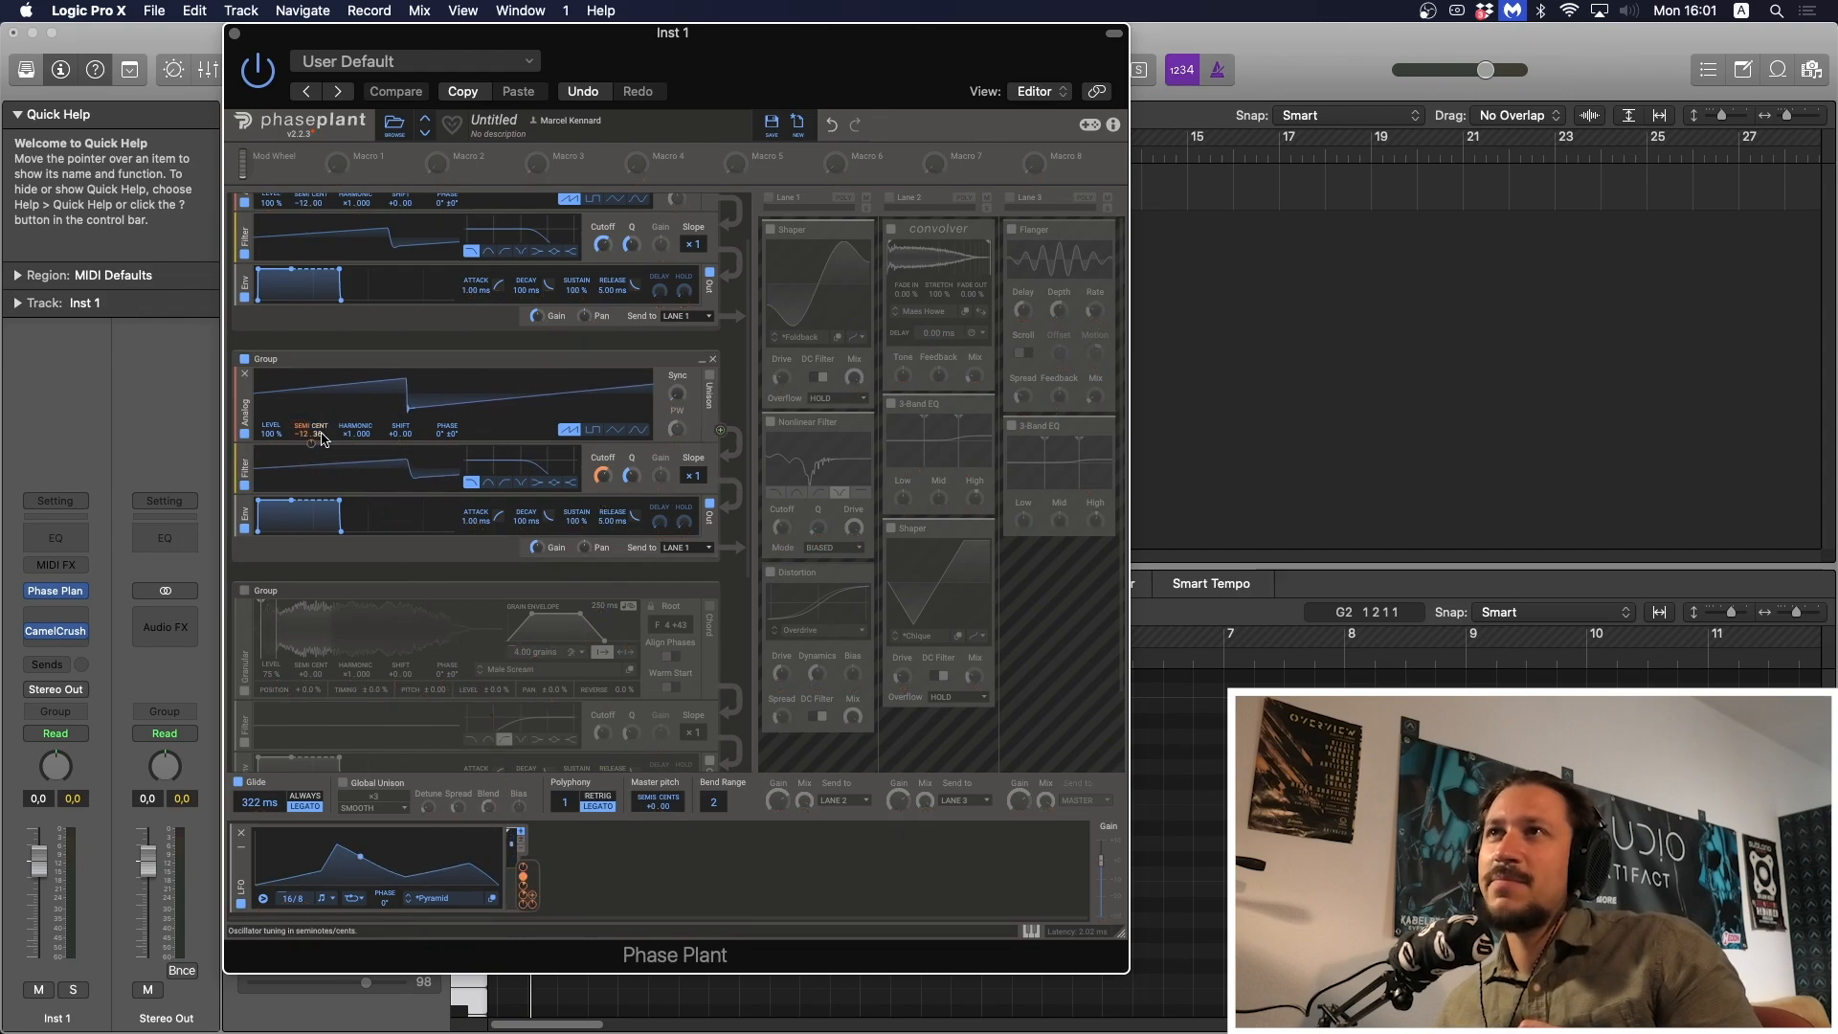
pyautogui.moveTo(312, 447)
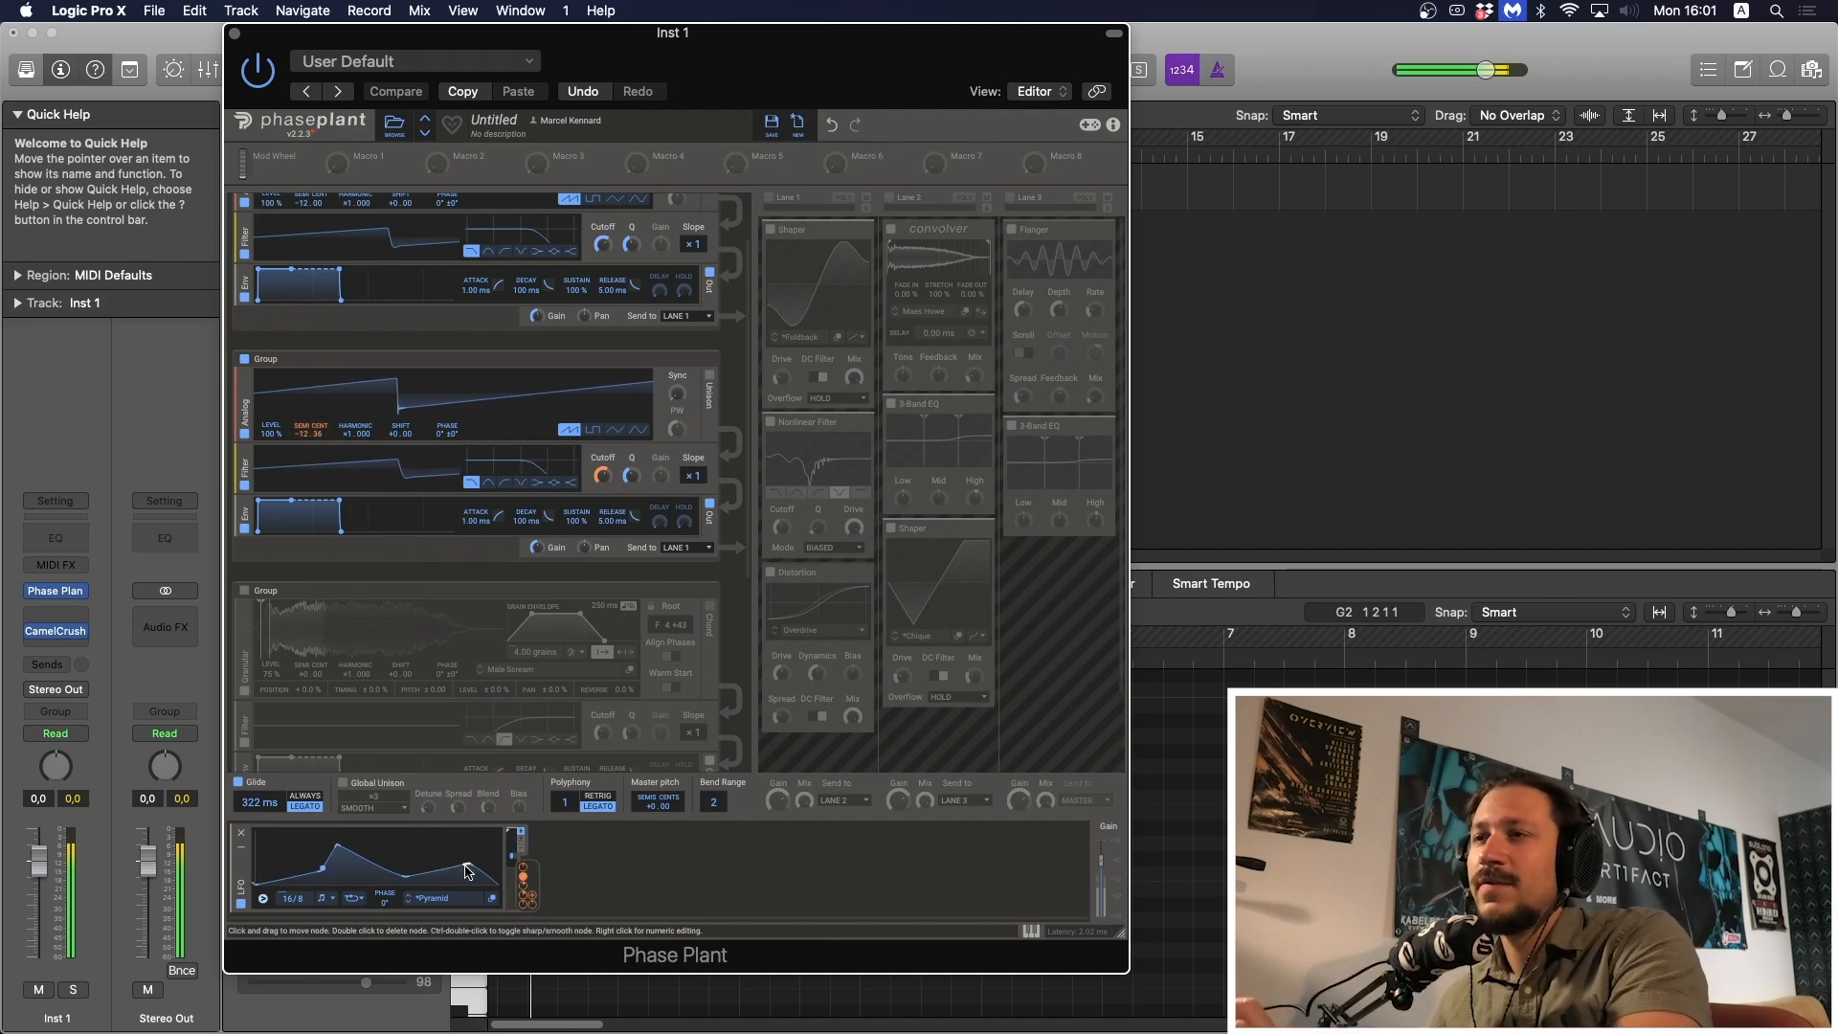
pyautogui.click(491, 898)
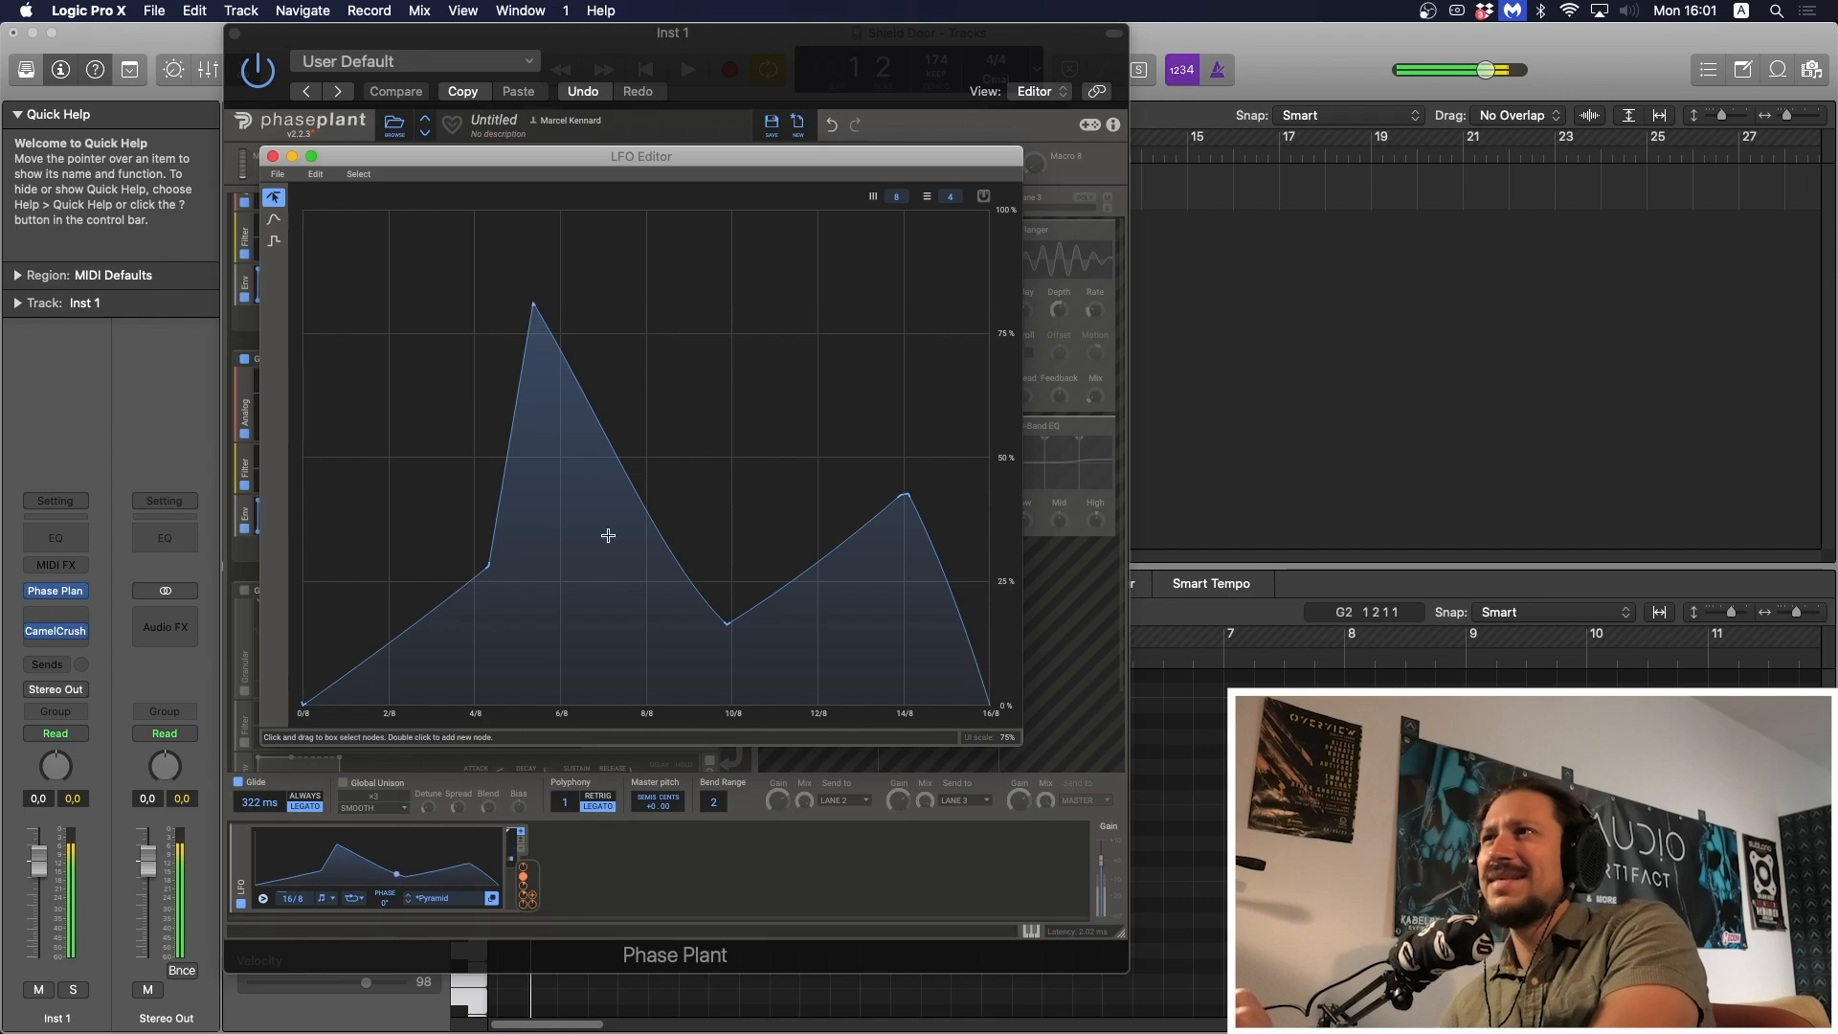
pyautogui.click(273, 156)
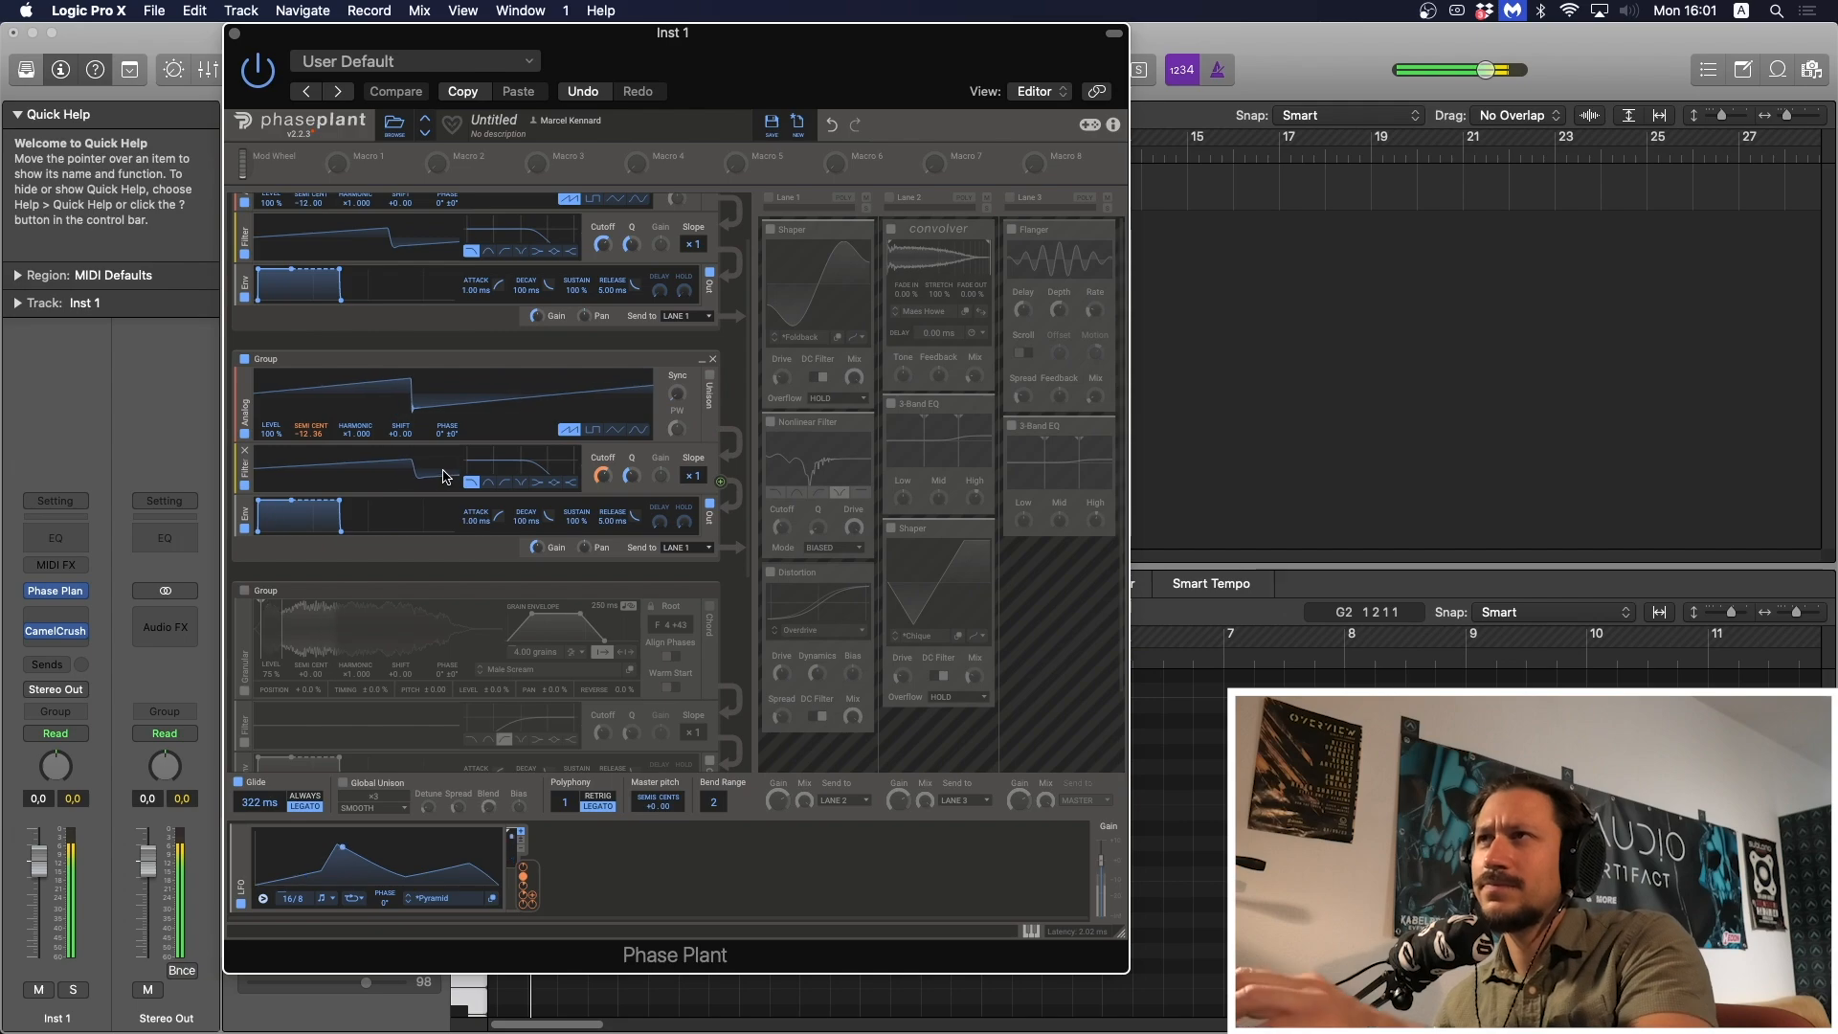
# Bypass the filters in both analog groups and re-enable them to compare the filtered and unfiltered sound.
pyautogui.scroll(-3, 450, 517)
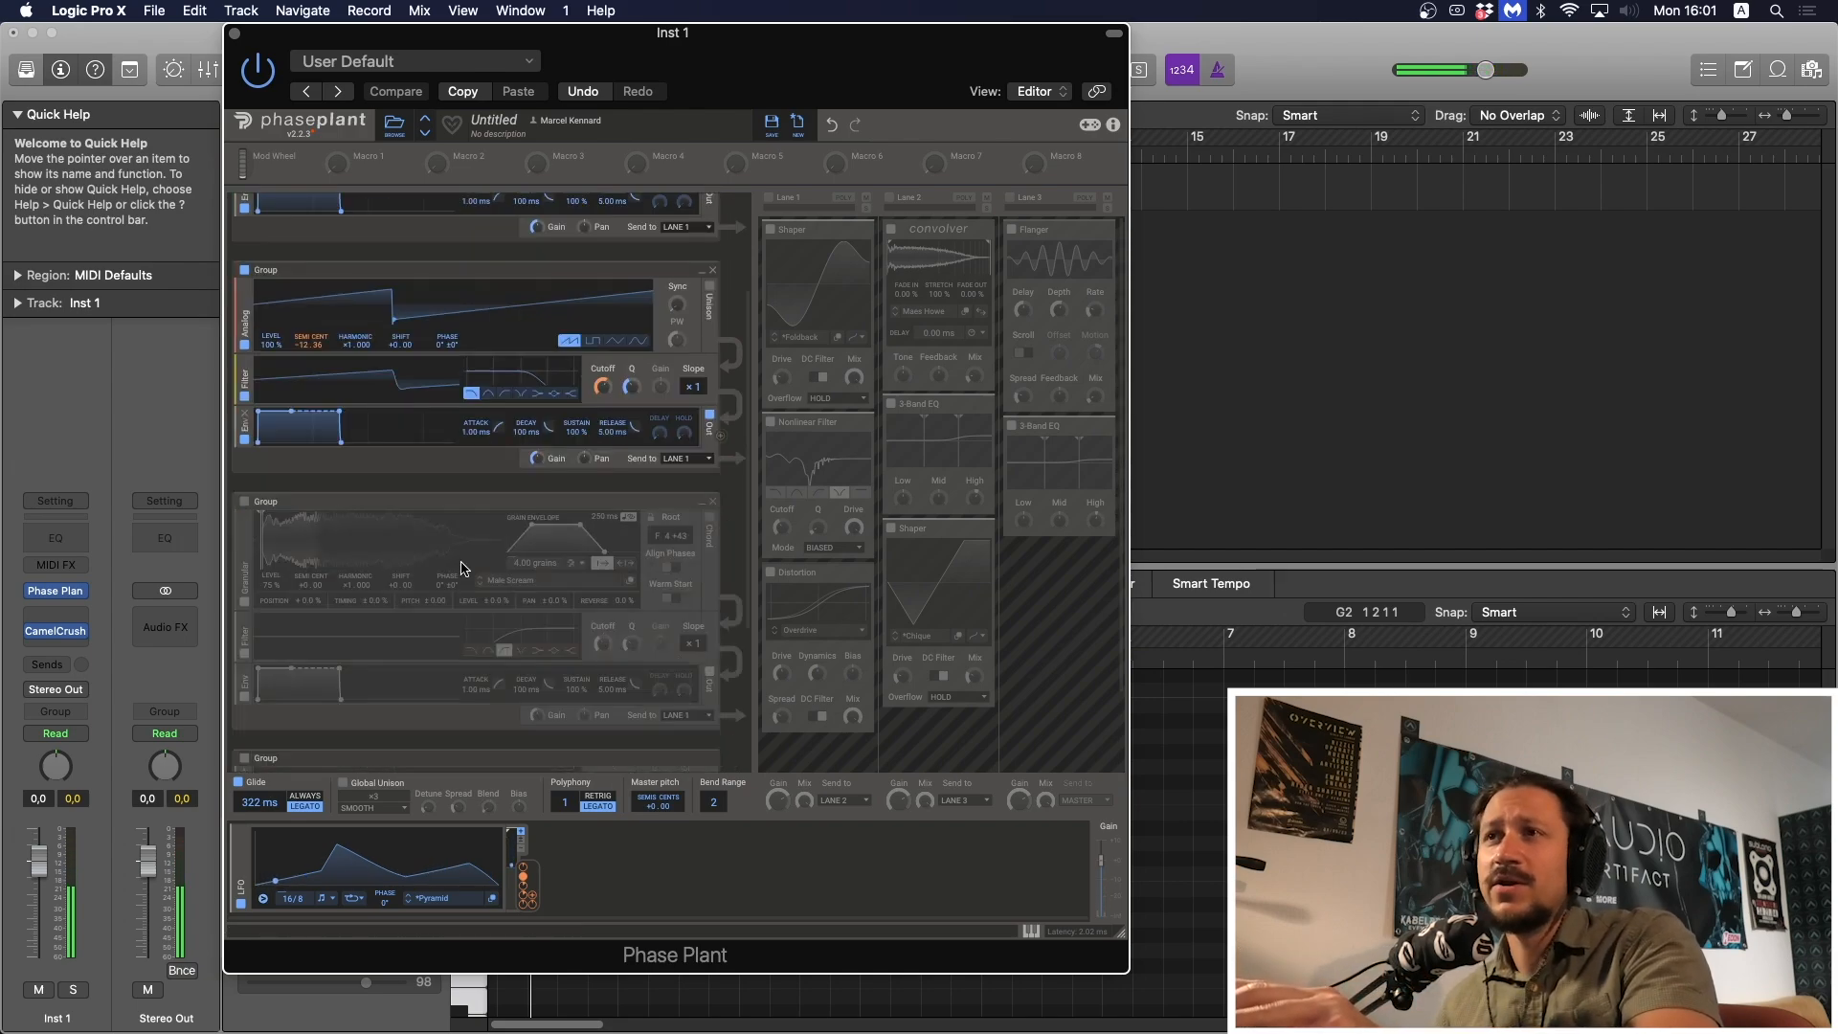
pyautogui.scroll(5, 450, 460)
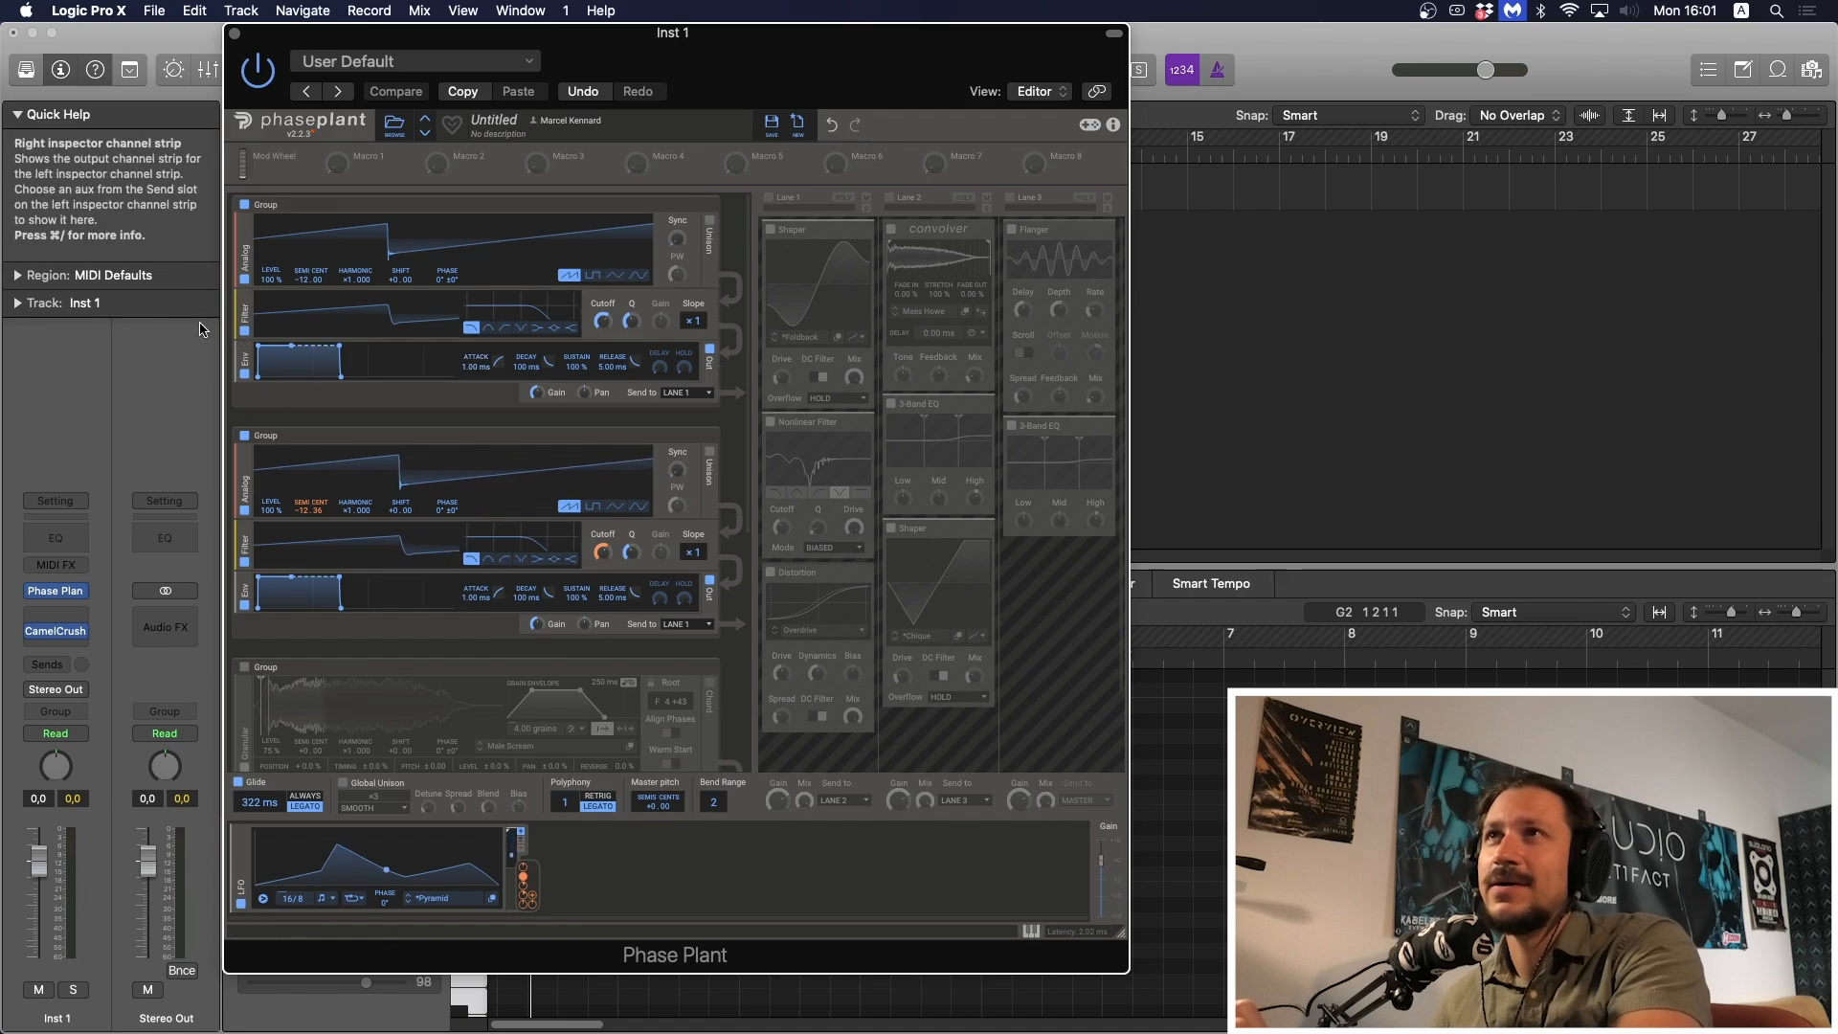
pyautogui.click(245, 330)
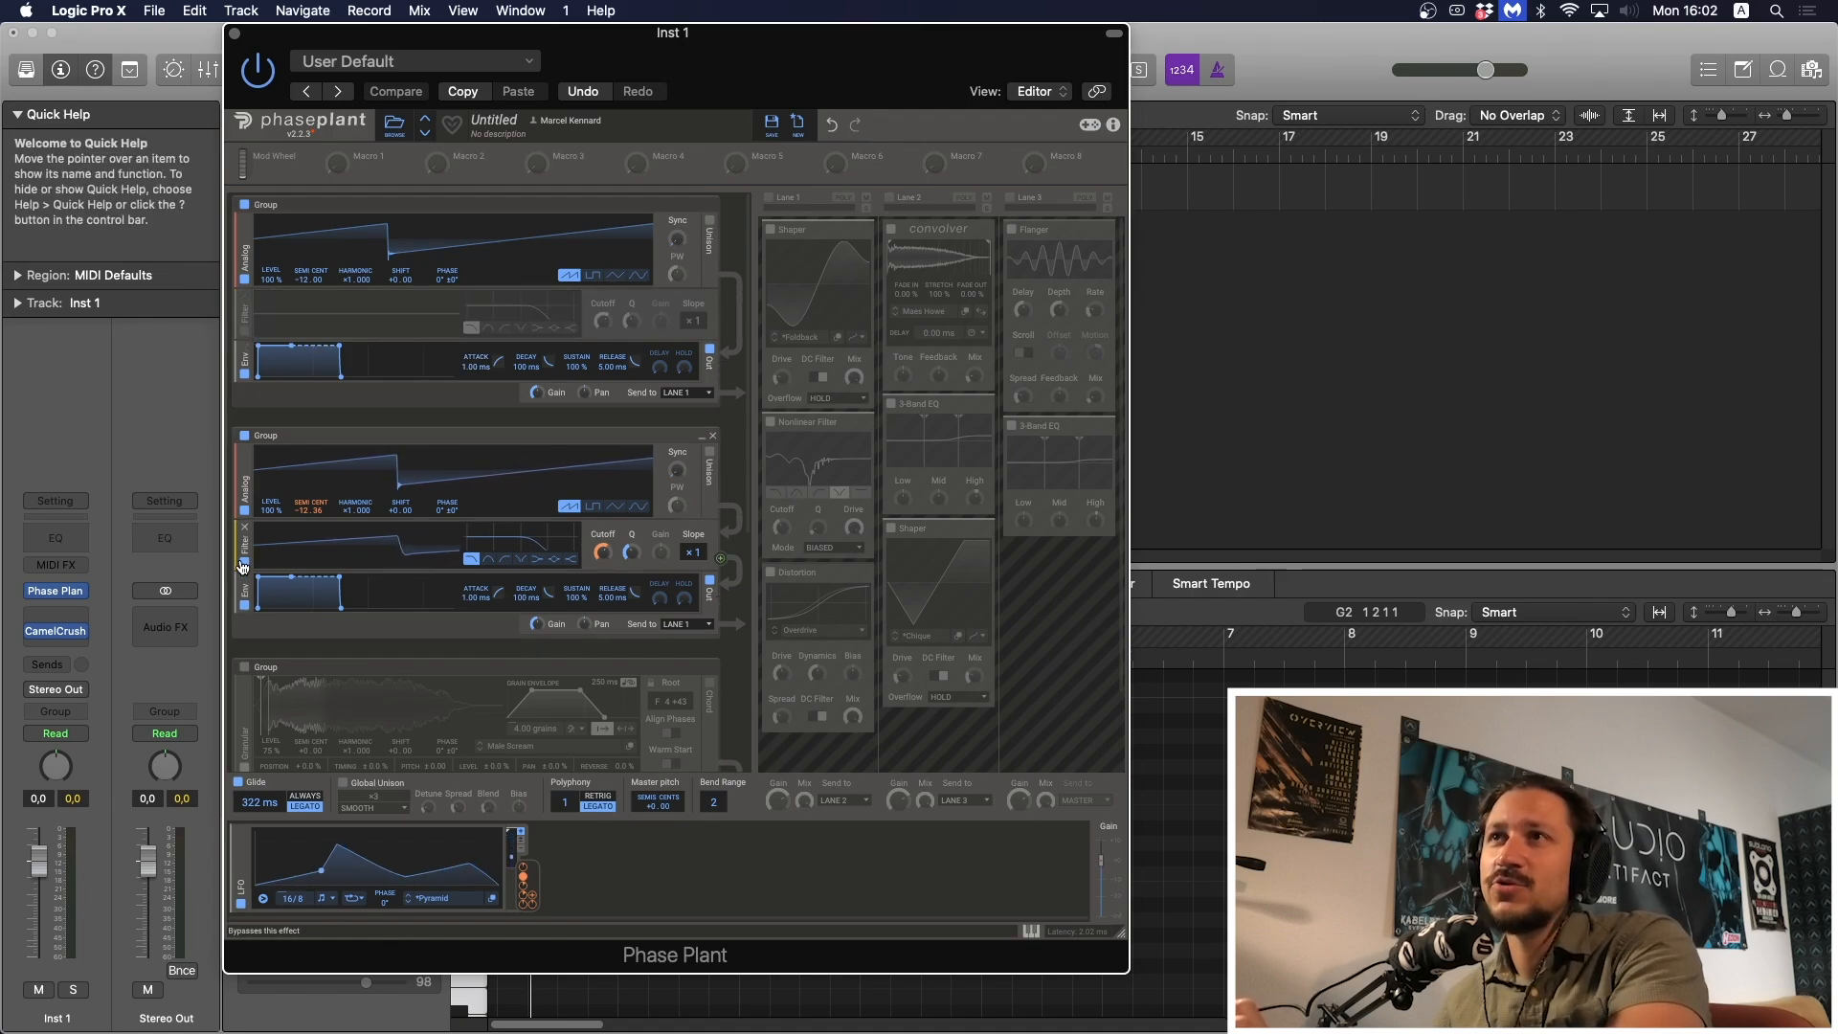
pyautogui.click(245, 560)
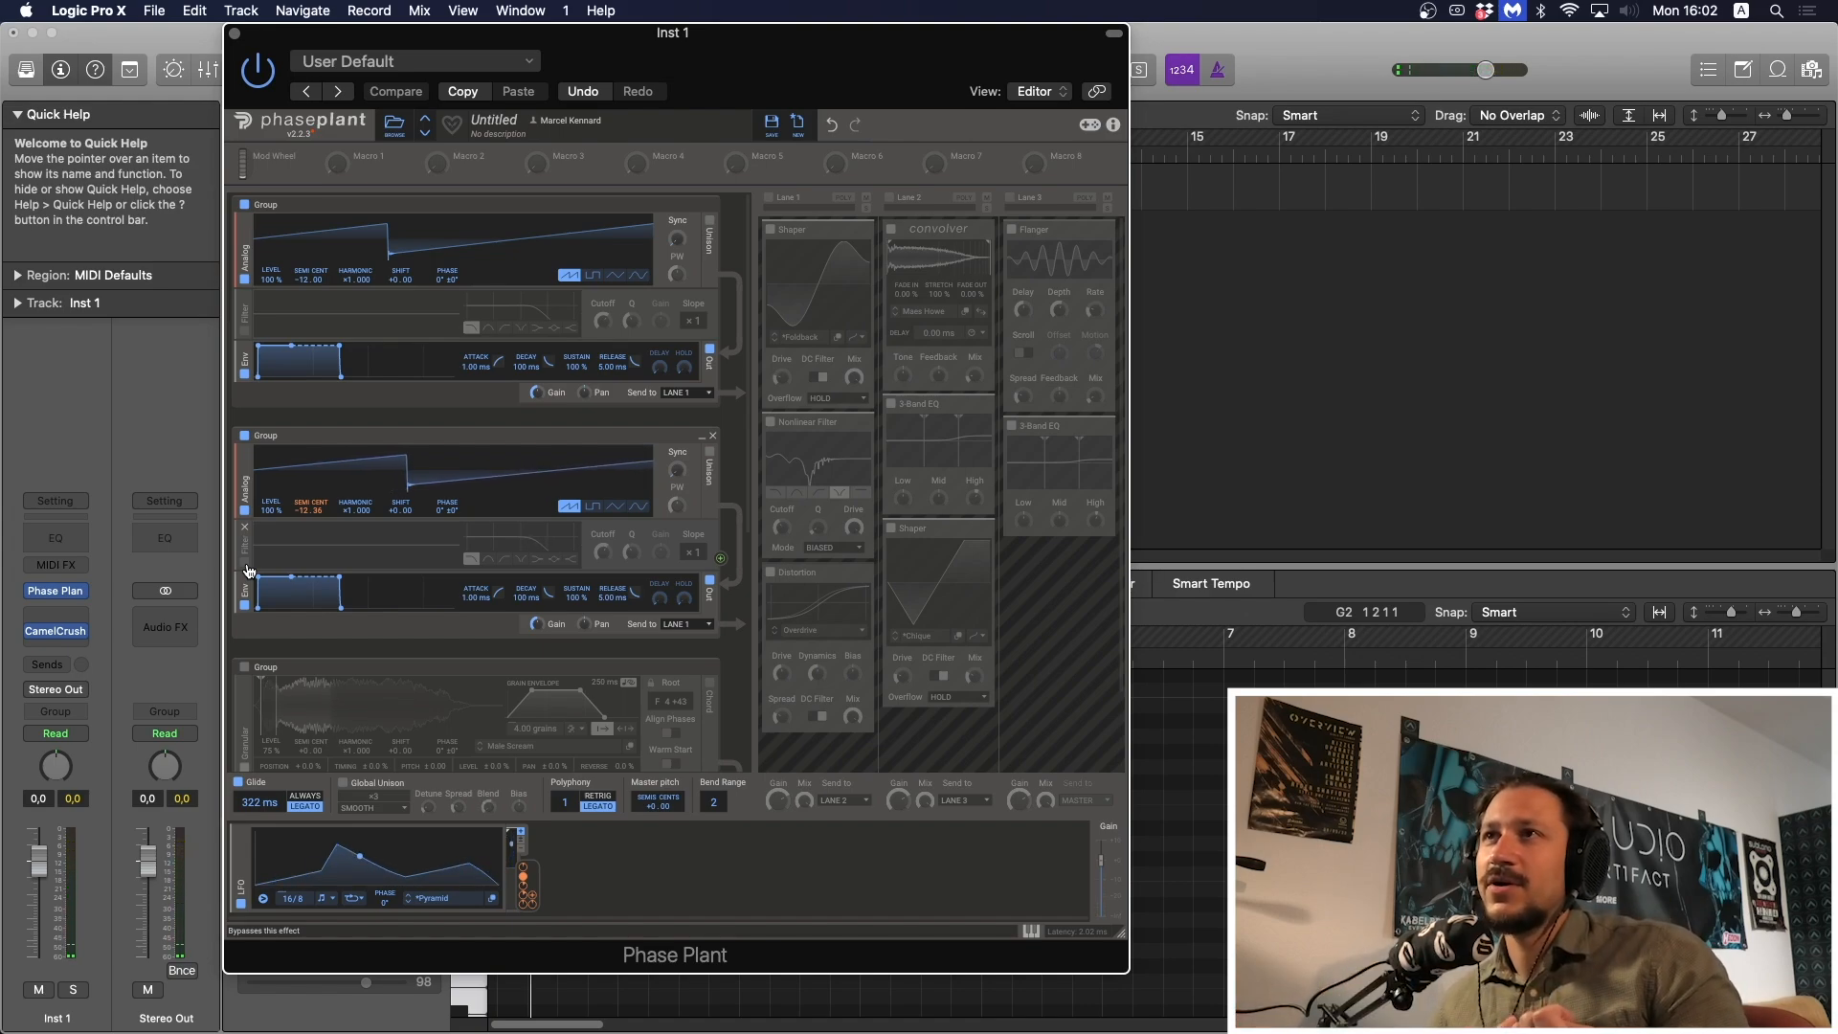
pyautogui.click(246, 567)
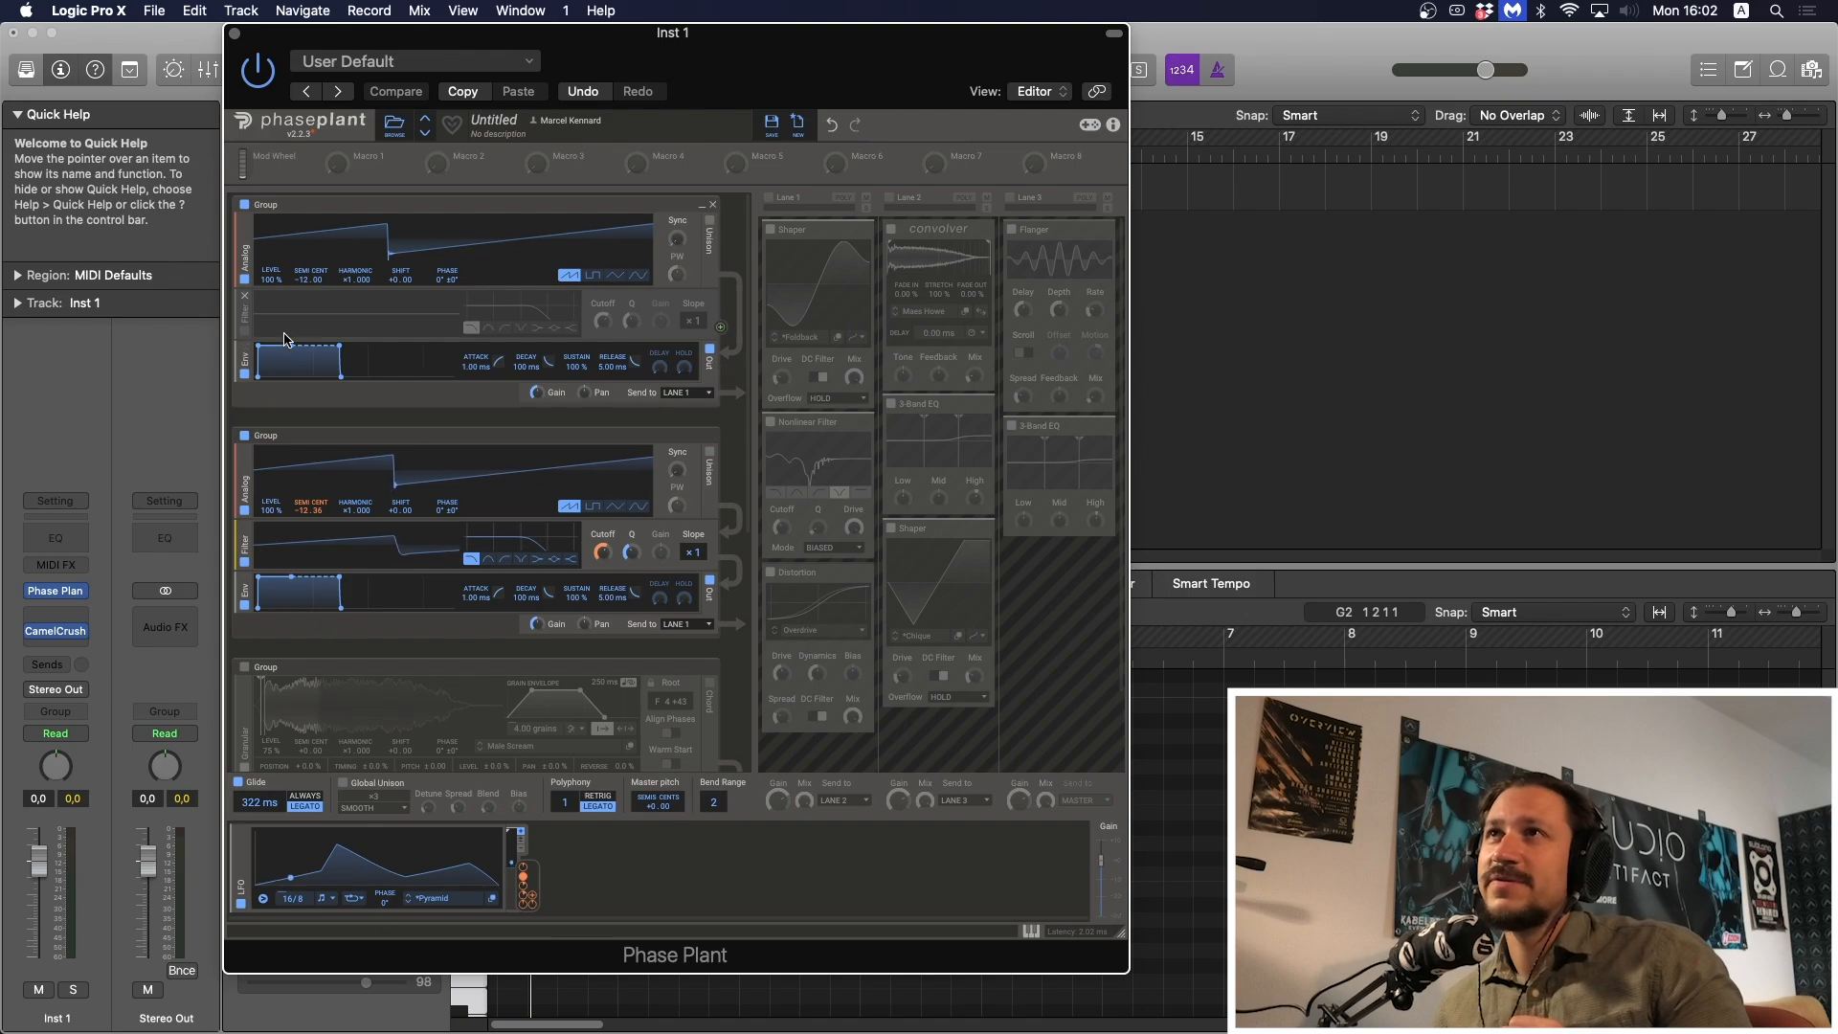
pyautogui.click(241, 333)
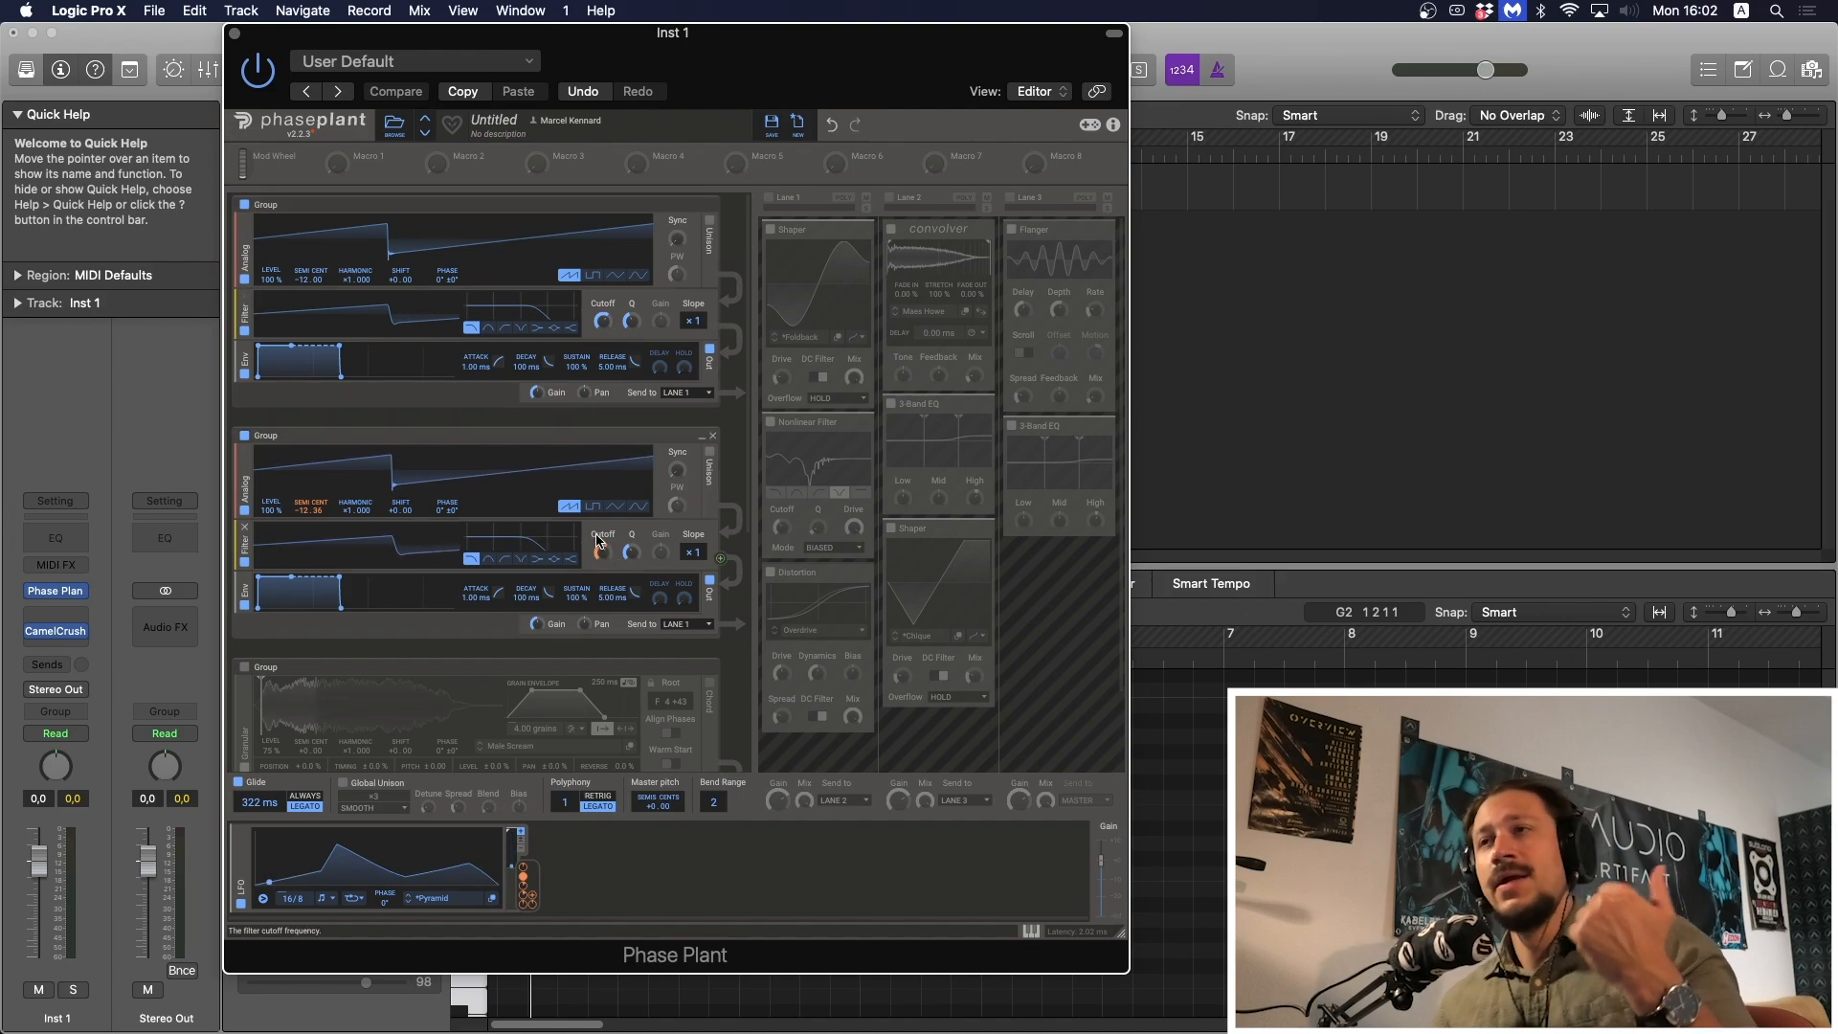
# Re-enable the granular generator group.
pyautogui.doubleClick(413, 885)
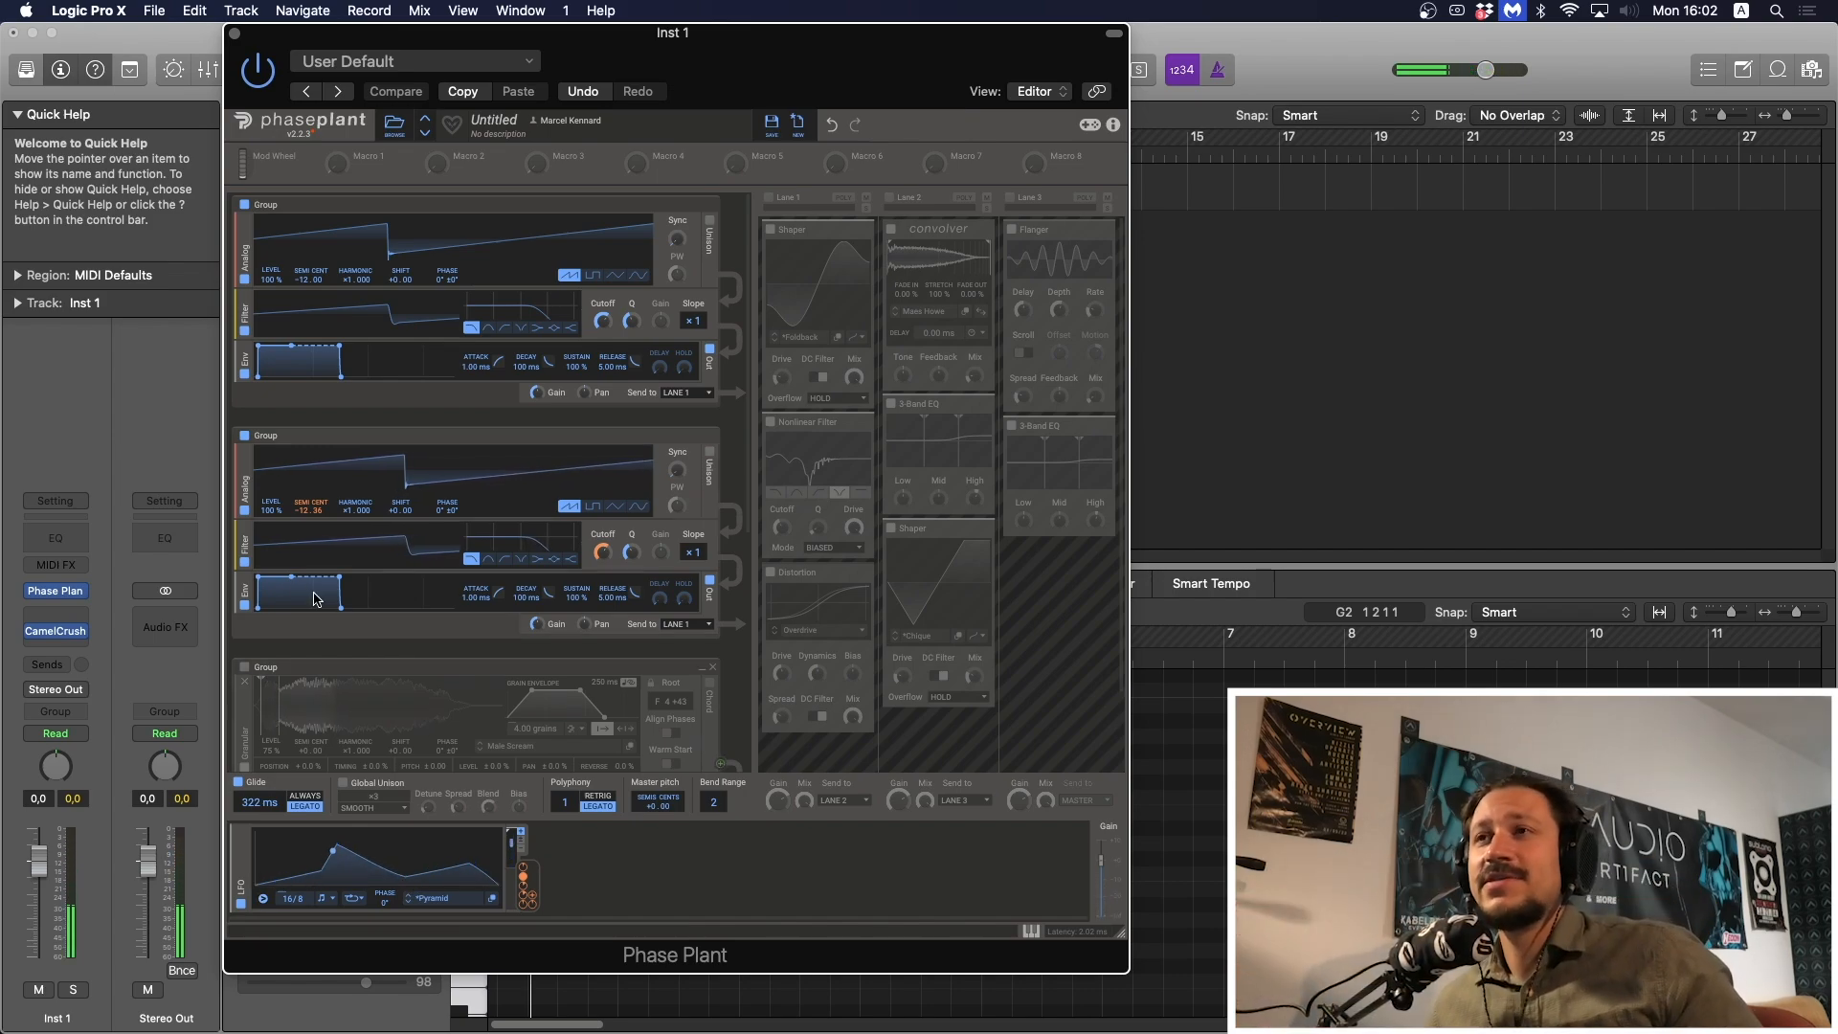
pyautogui.scroll(-2, 283, 649)
pyautogui.scroll(-4, 283, 648)
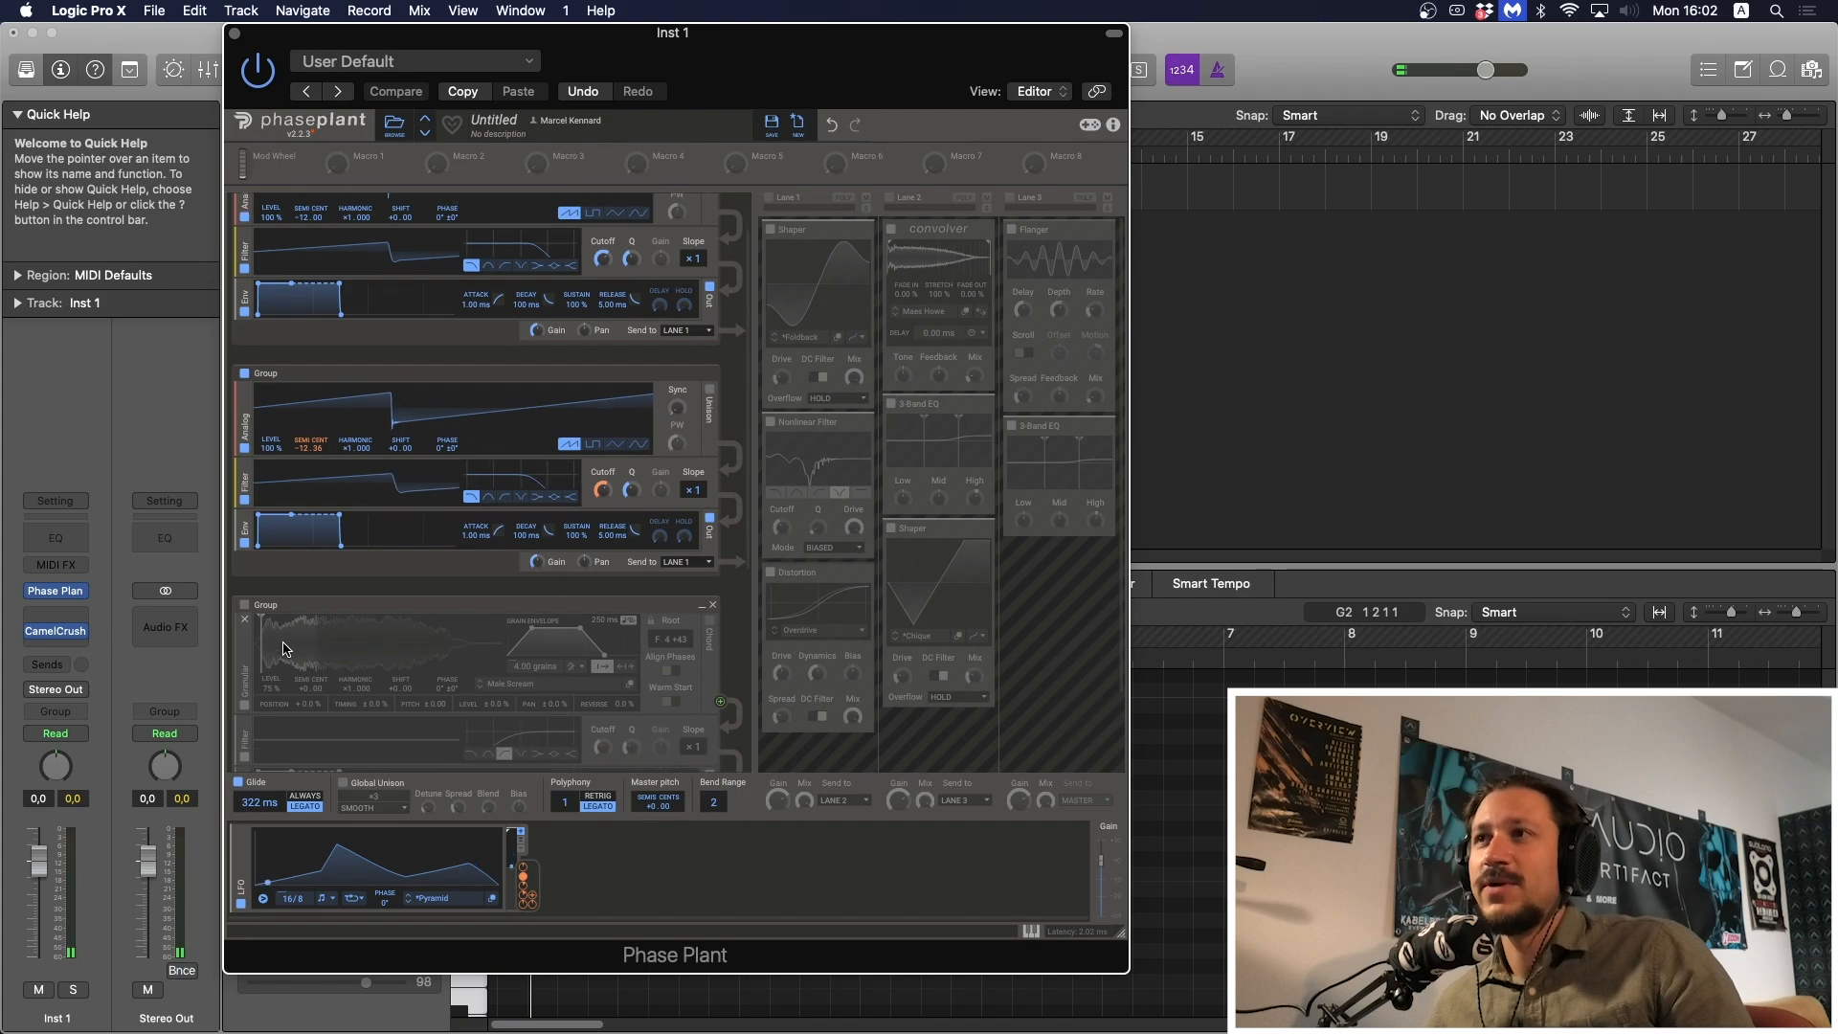
pyautogui.scroll(-2, 284, 649)
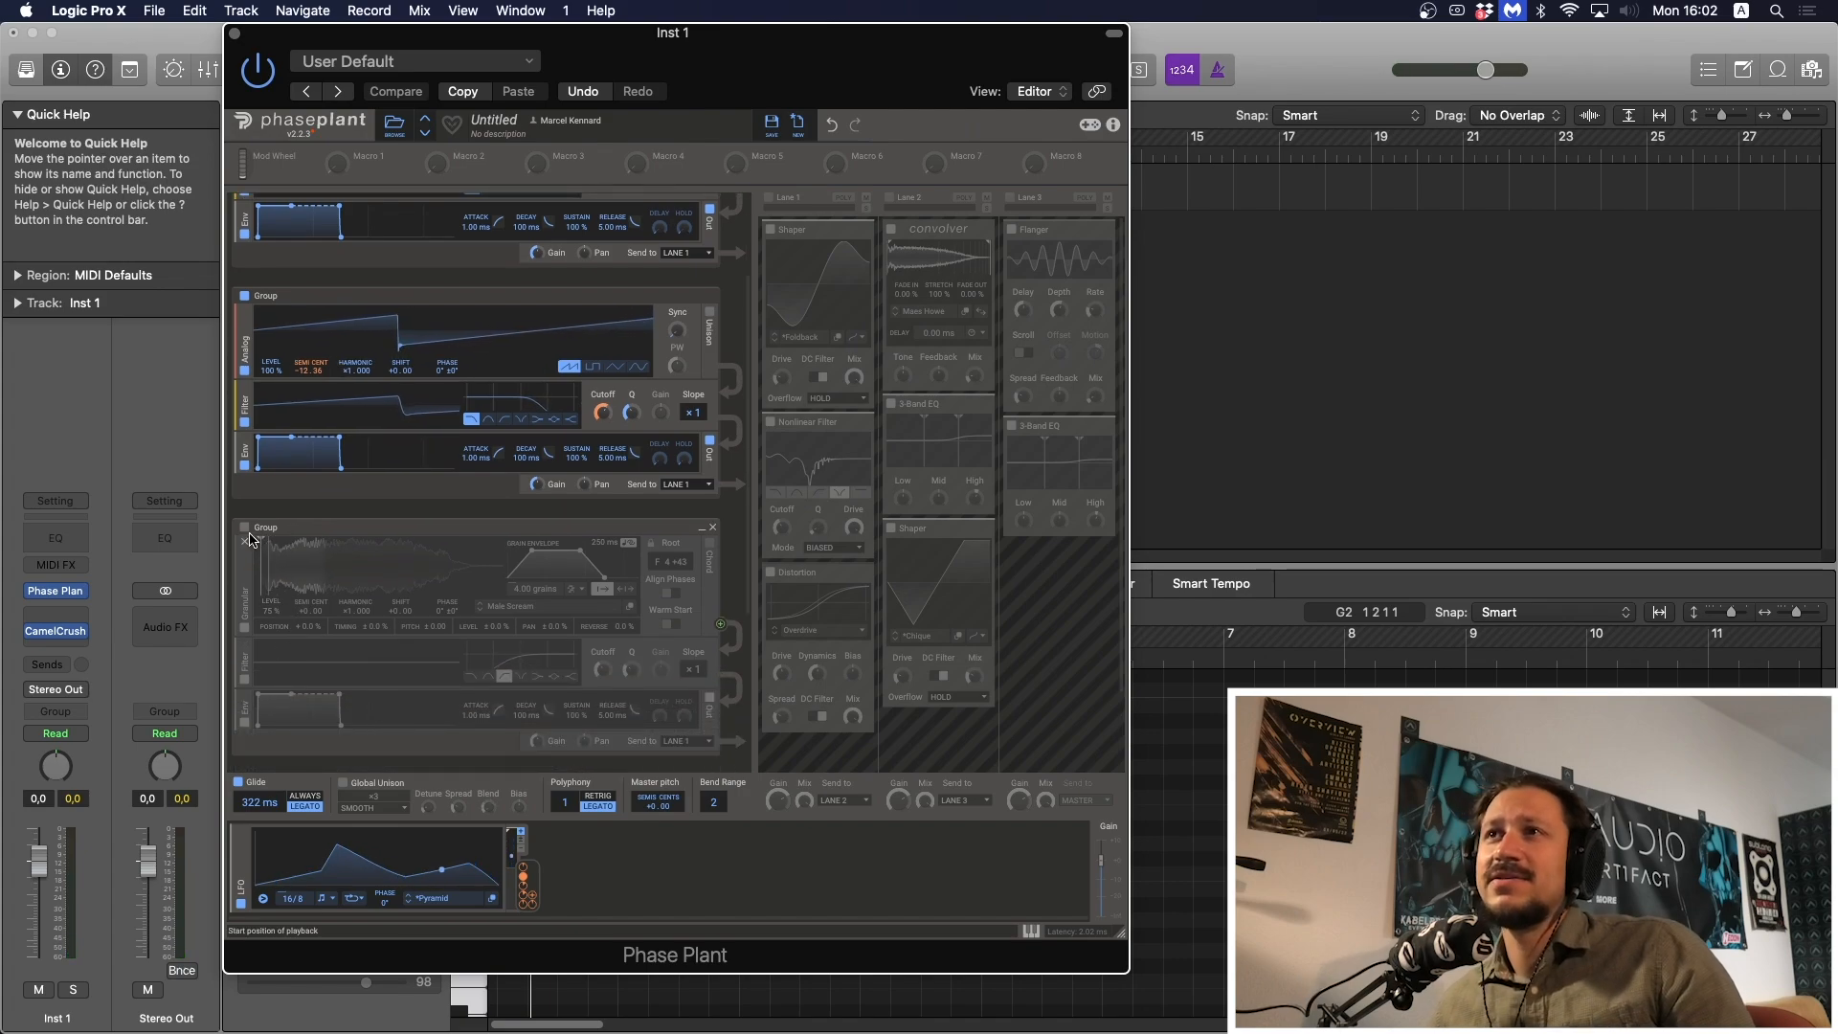
pyautogui.click(245, 535)
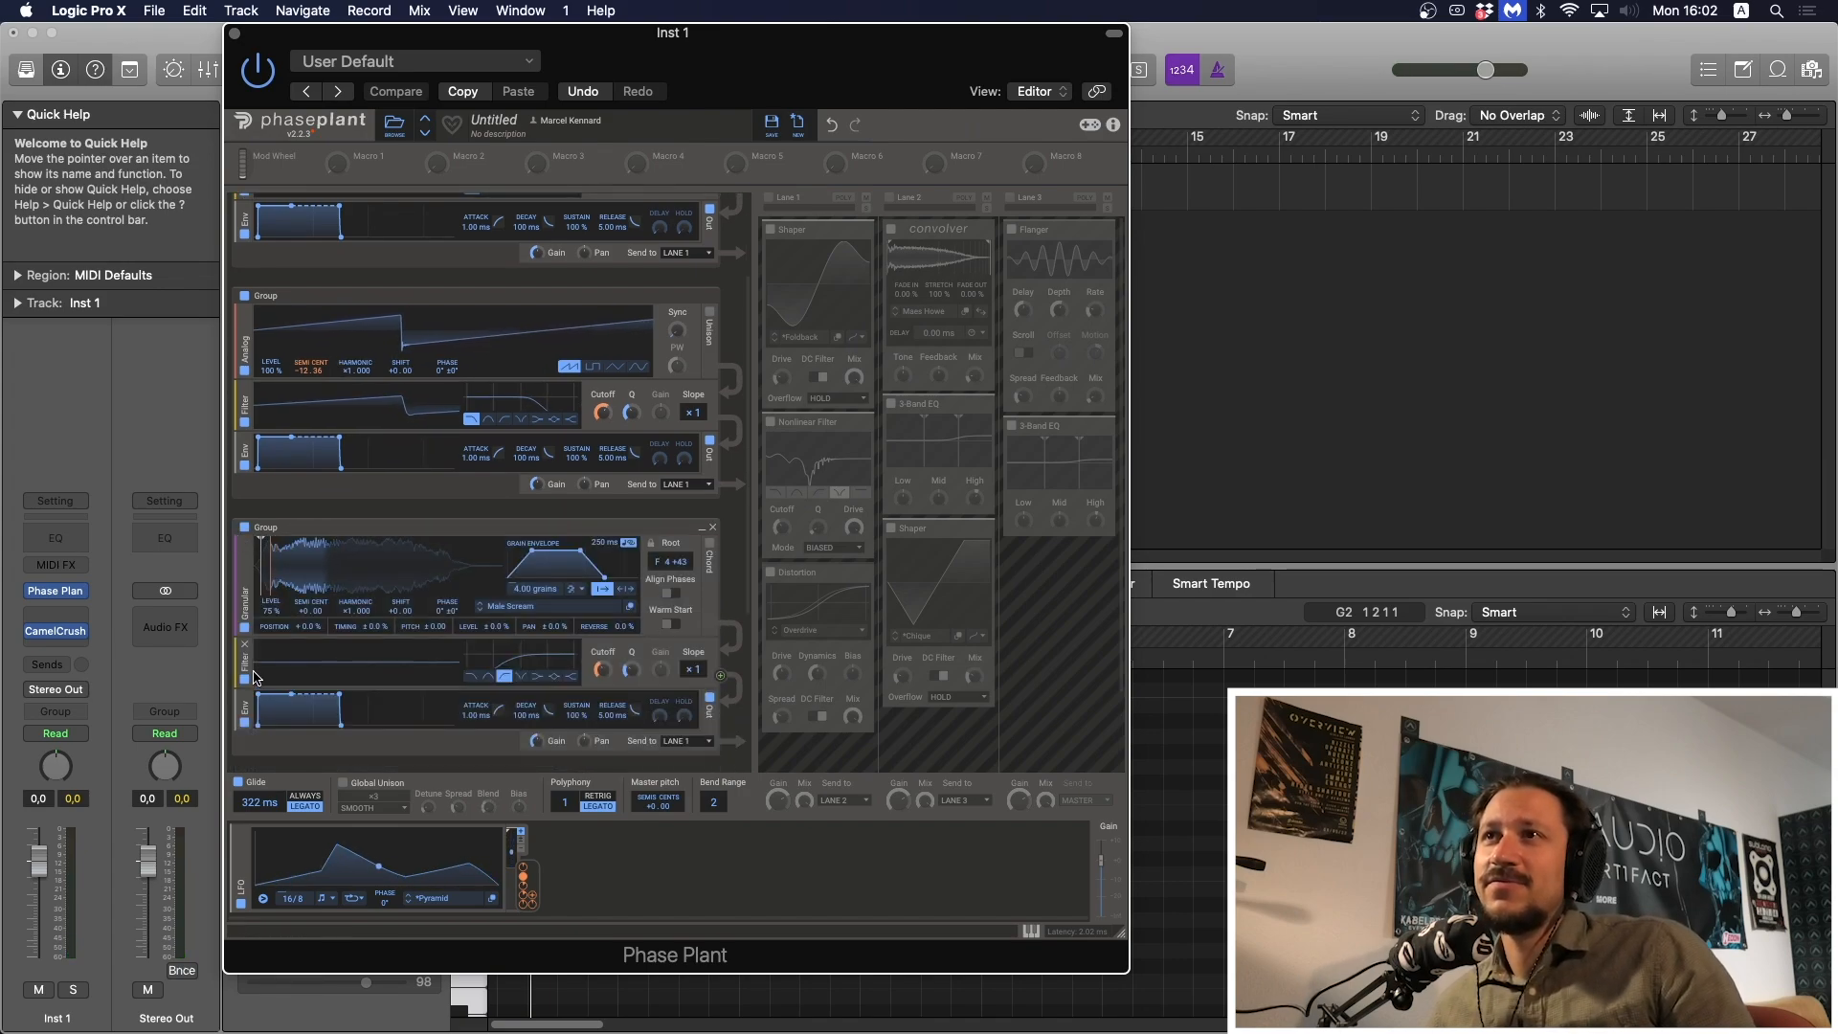
# Check where the granular generator's Male Scream sample sits in the factory Vocals grains, and close the sample browser.
pyautogui.scroll(-1, 335, 593)
pyautogui.scroll(-1, 335, 593)
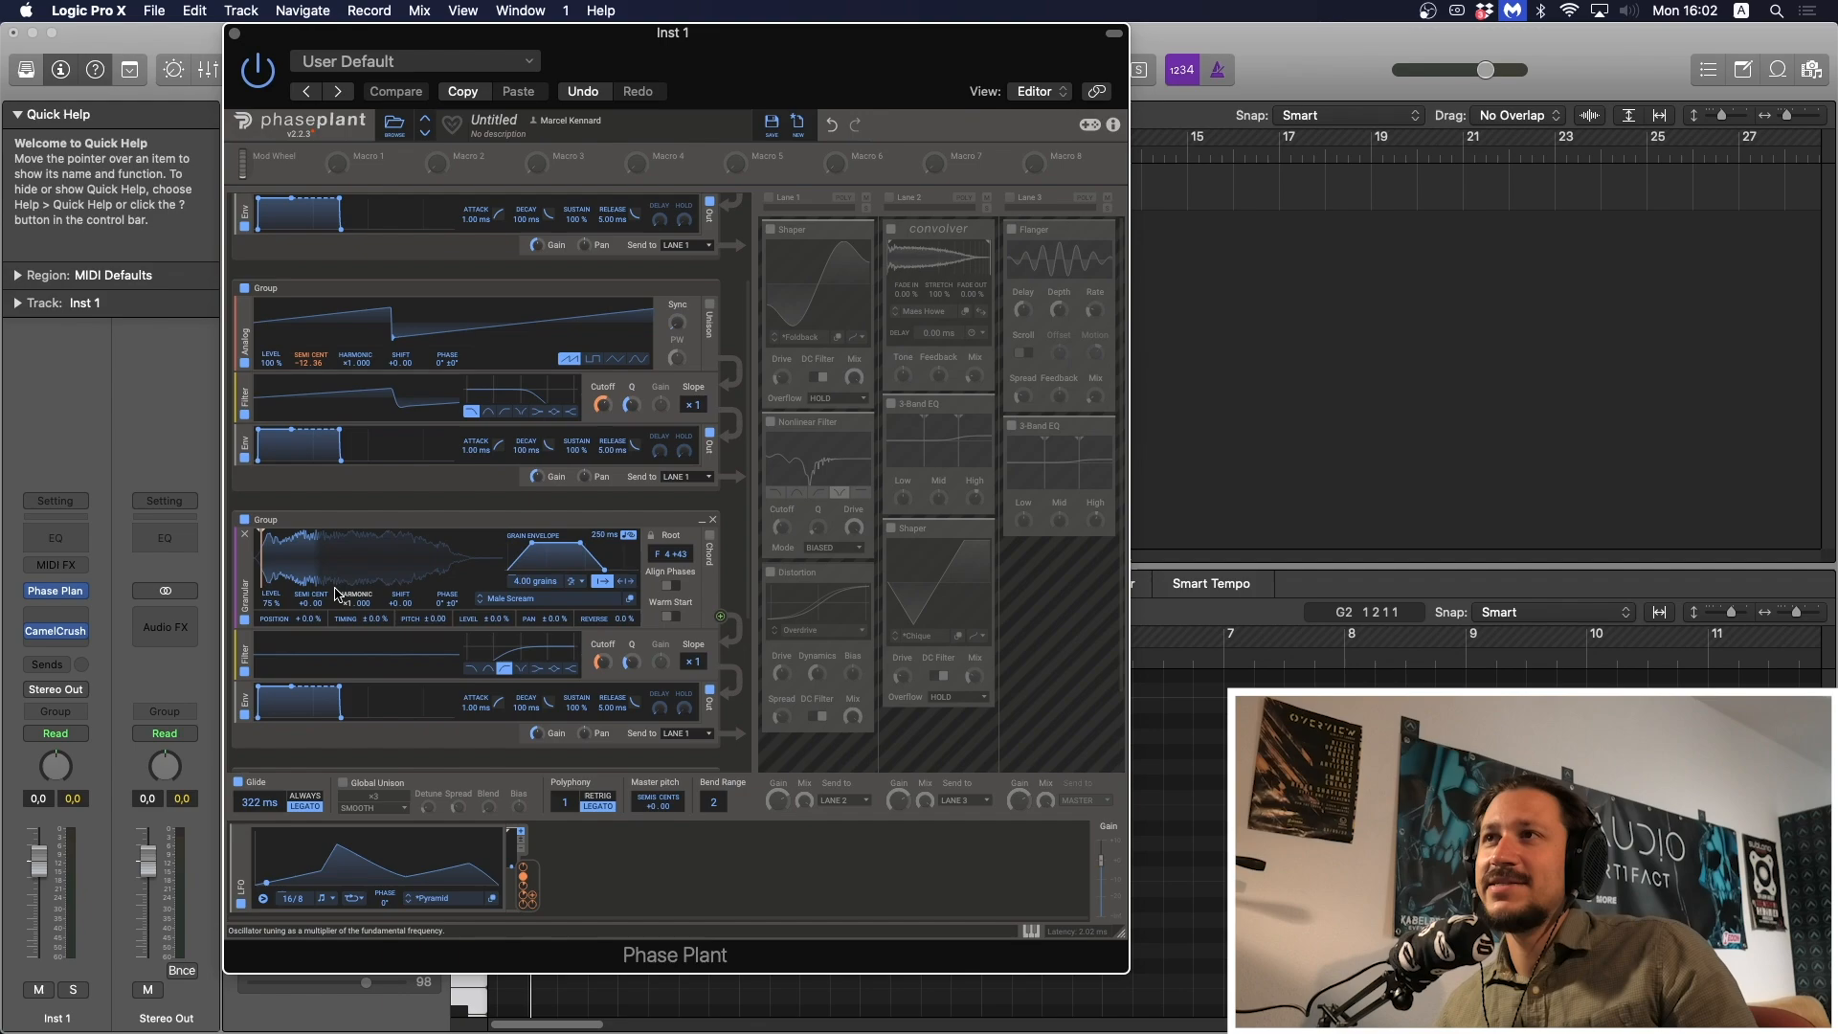
pyautogui.click(577, 600)
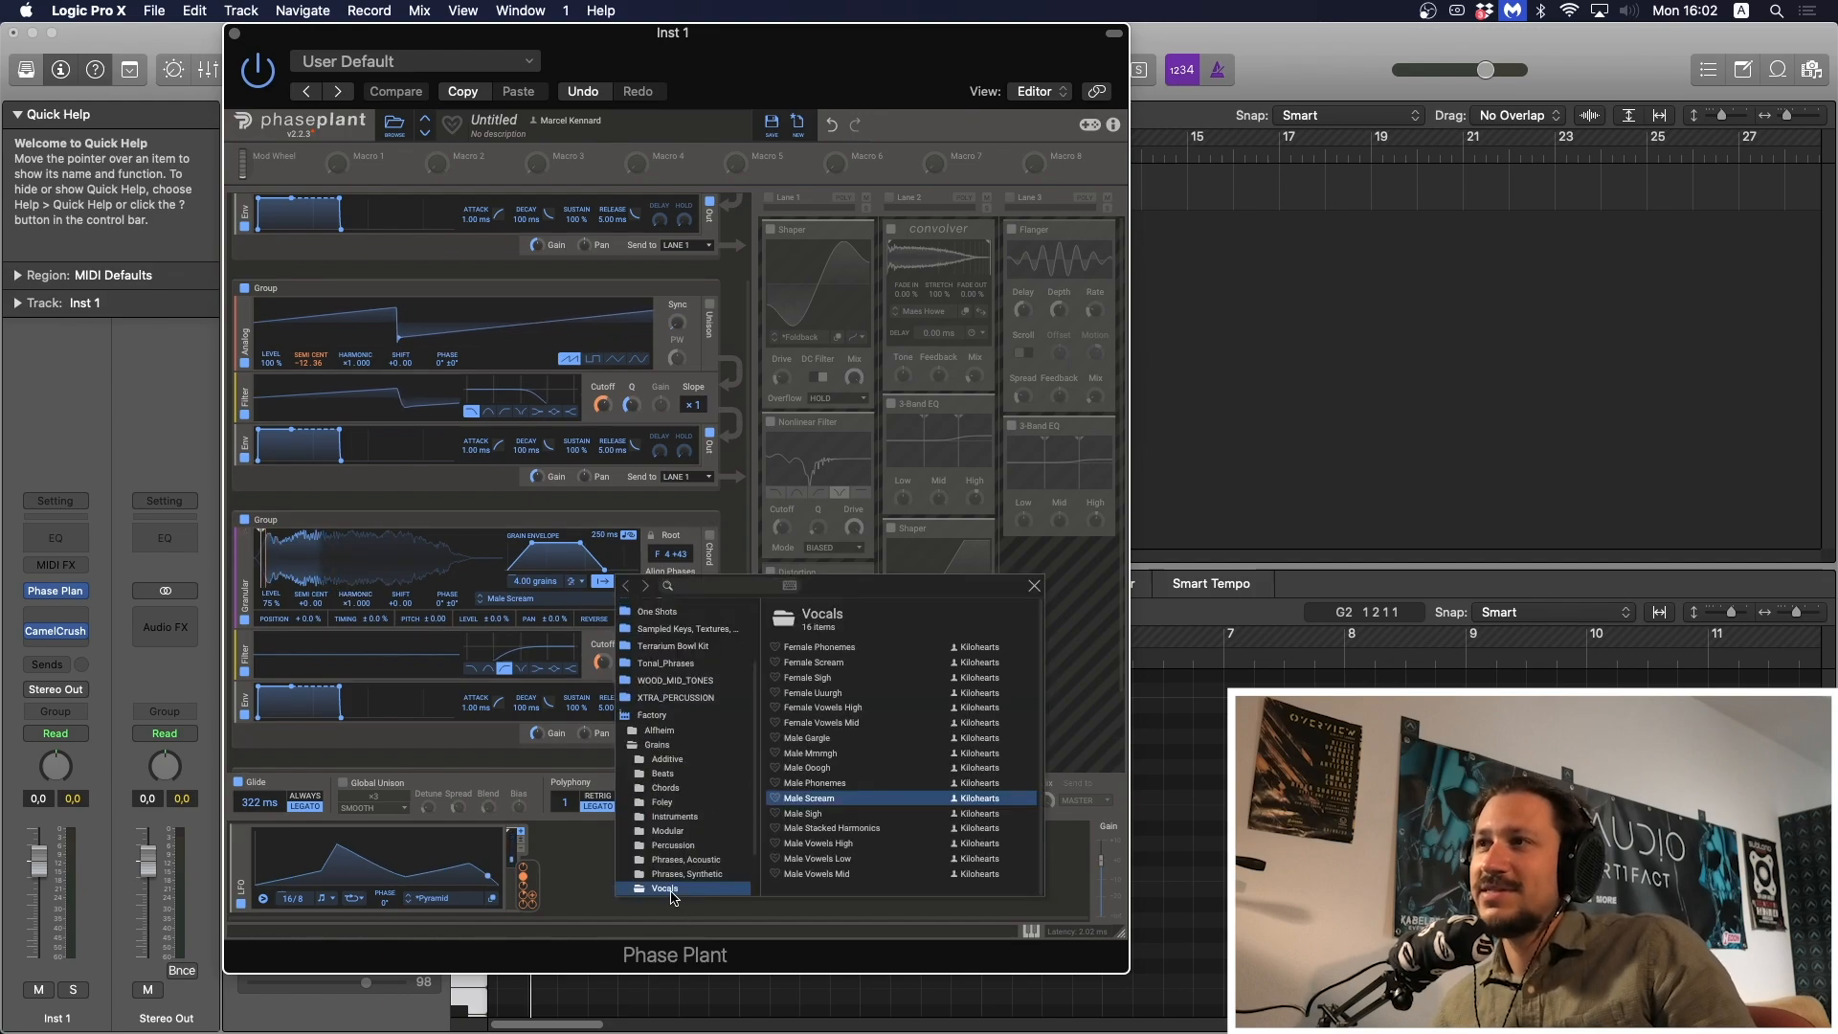
pyautogui.click(1033, 587)
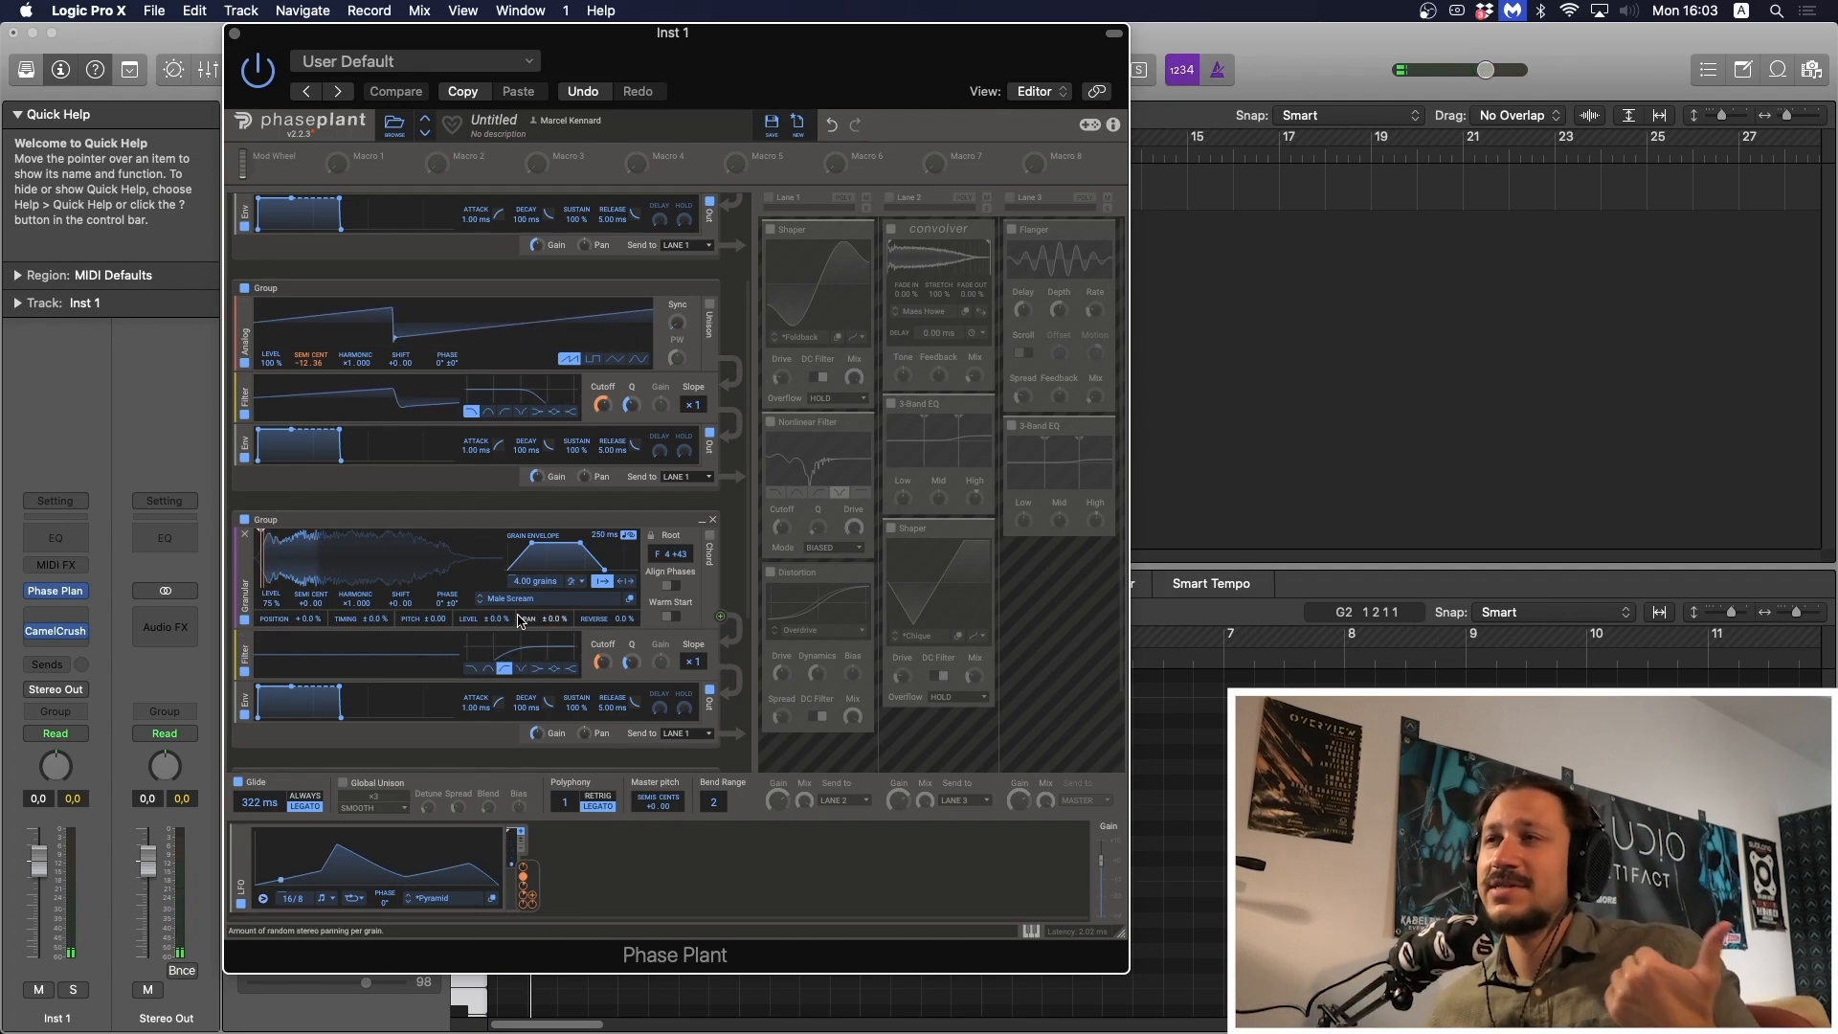
pyautogui.scroll(-3, 520, 620)
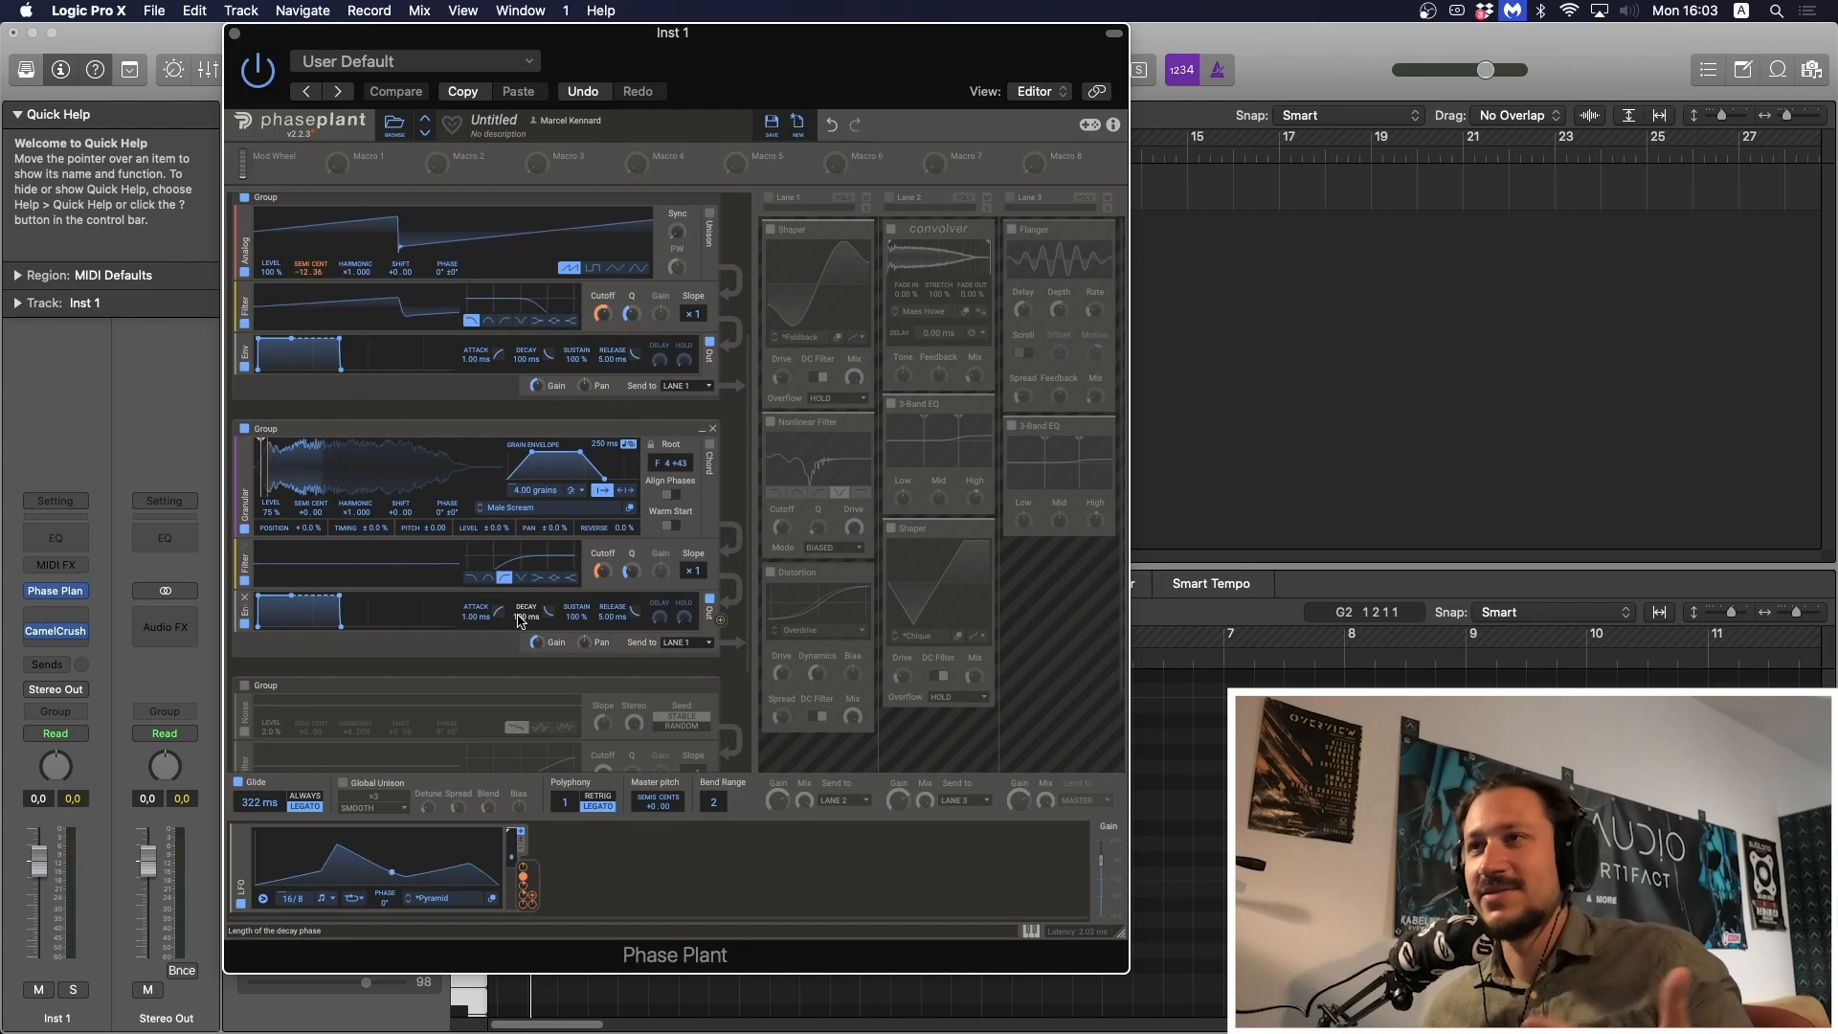
pyautogui.scroll(-1, 519, 620)
pyautogui.scroll(-3, 519, 620)
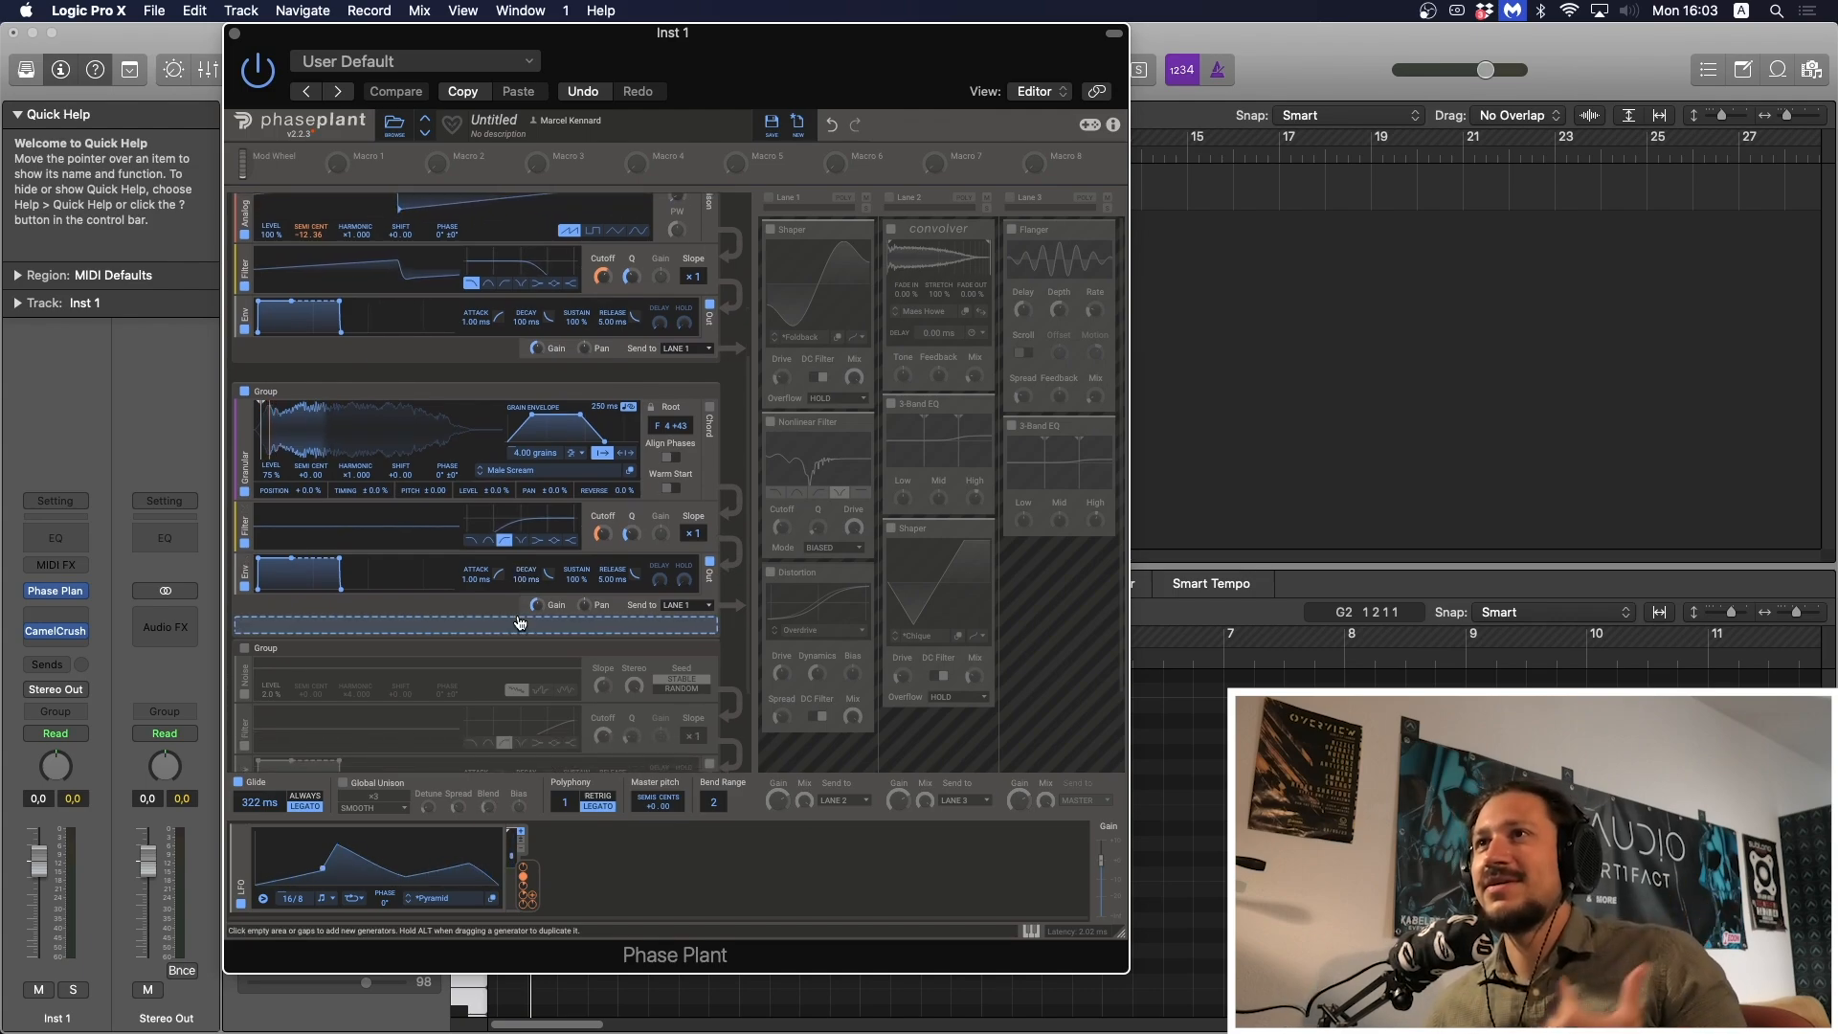
pyautogui.scroll(-1, 517, 624)
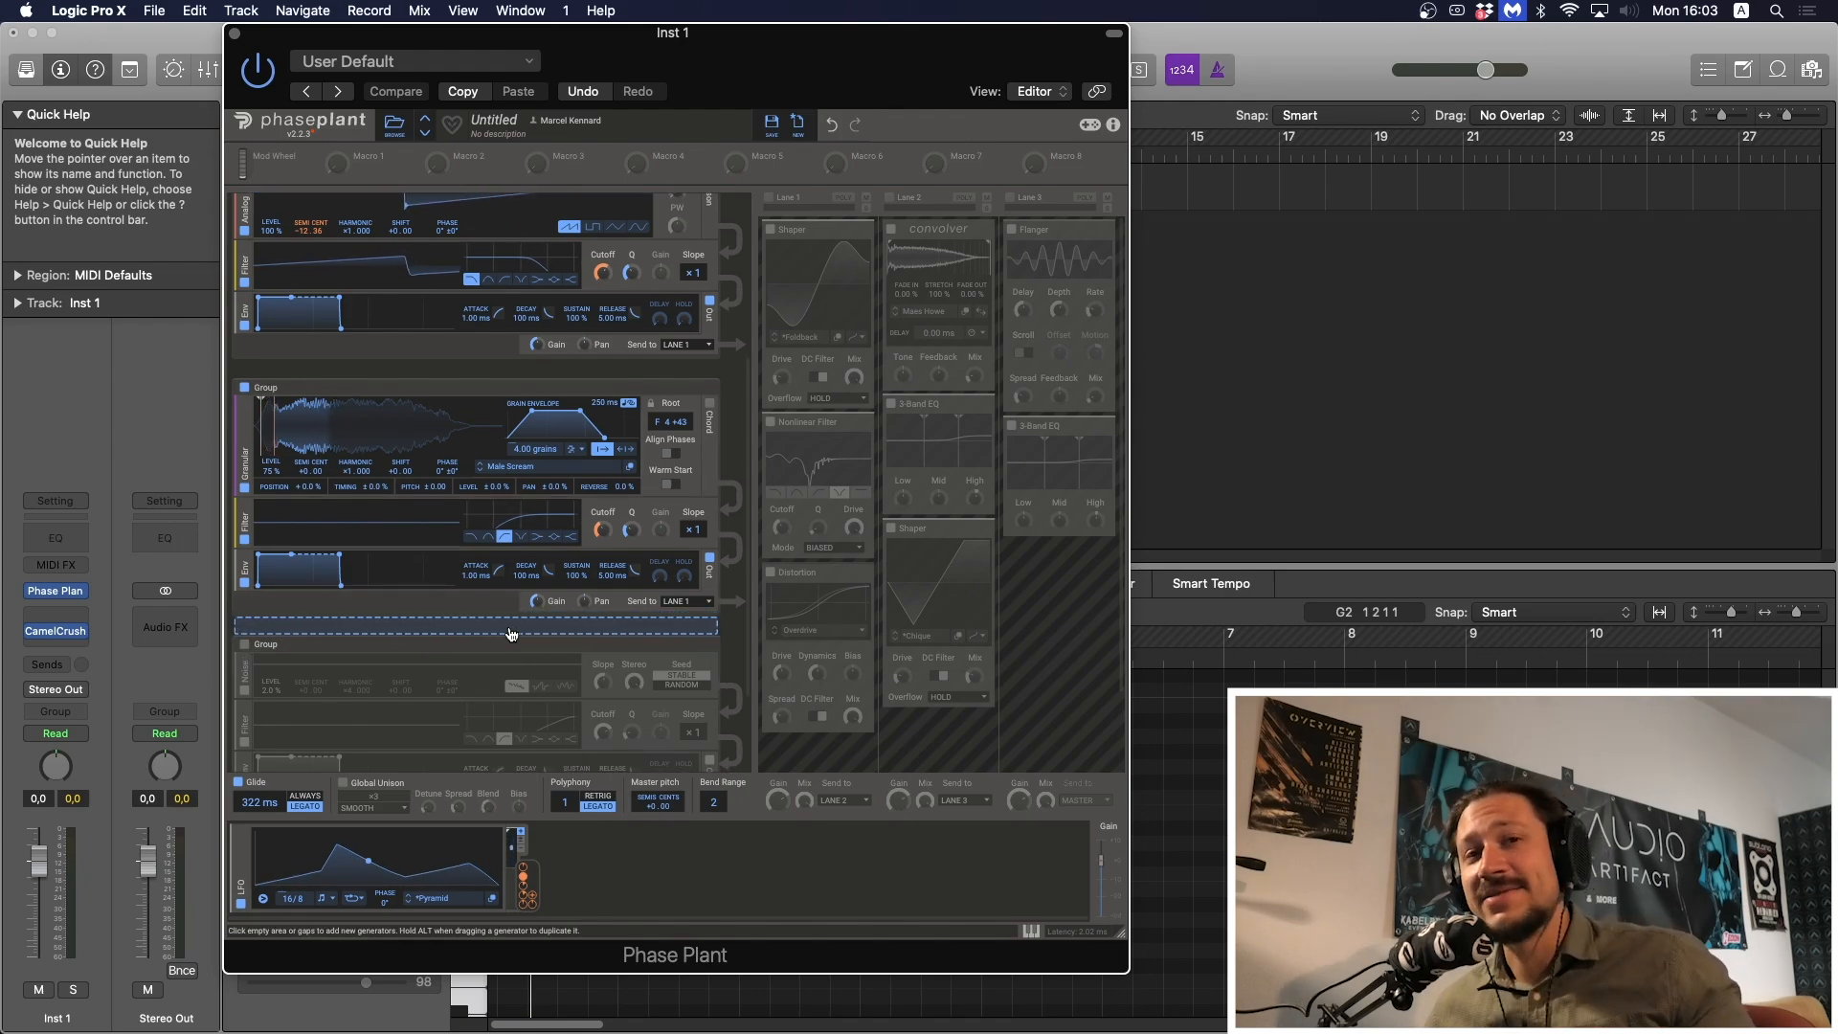
pyautogui.scroll(5, 512, 633)
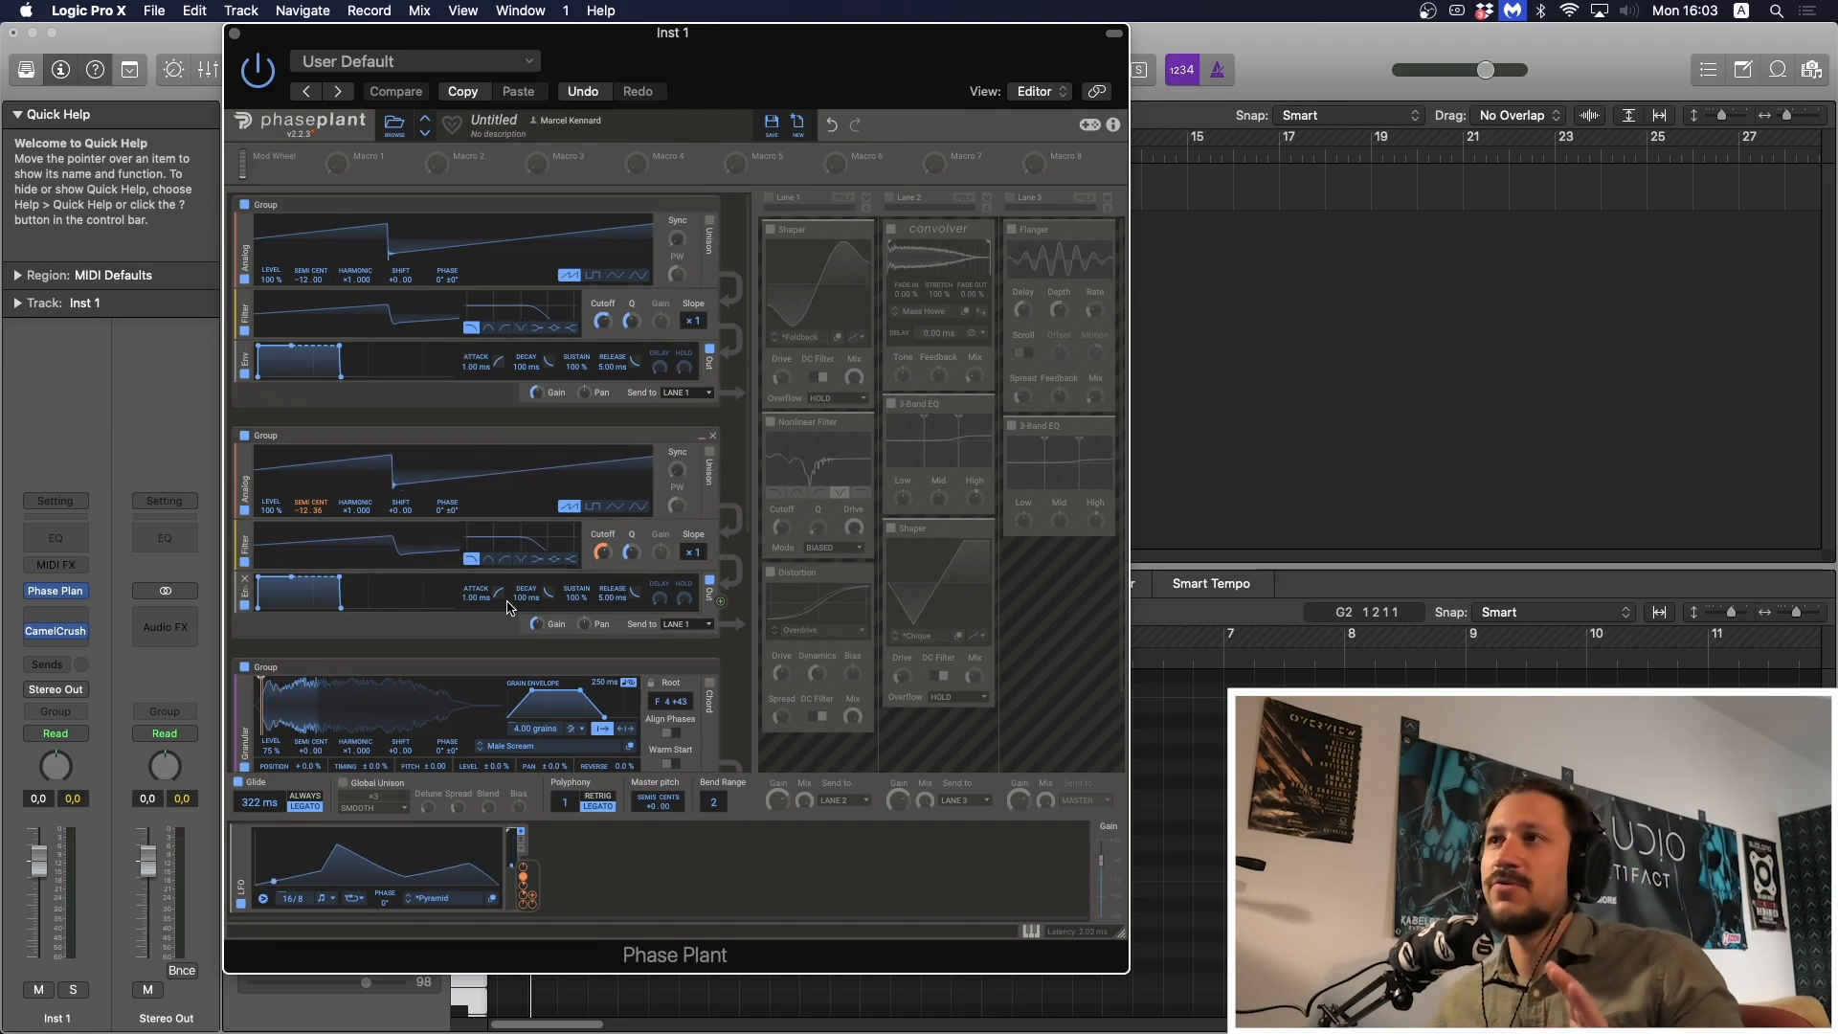
pyautogui.scroll(-1, 509, 608)
pyautogui.scroll(-3, 508, 607)
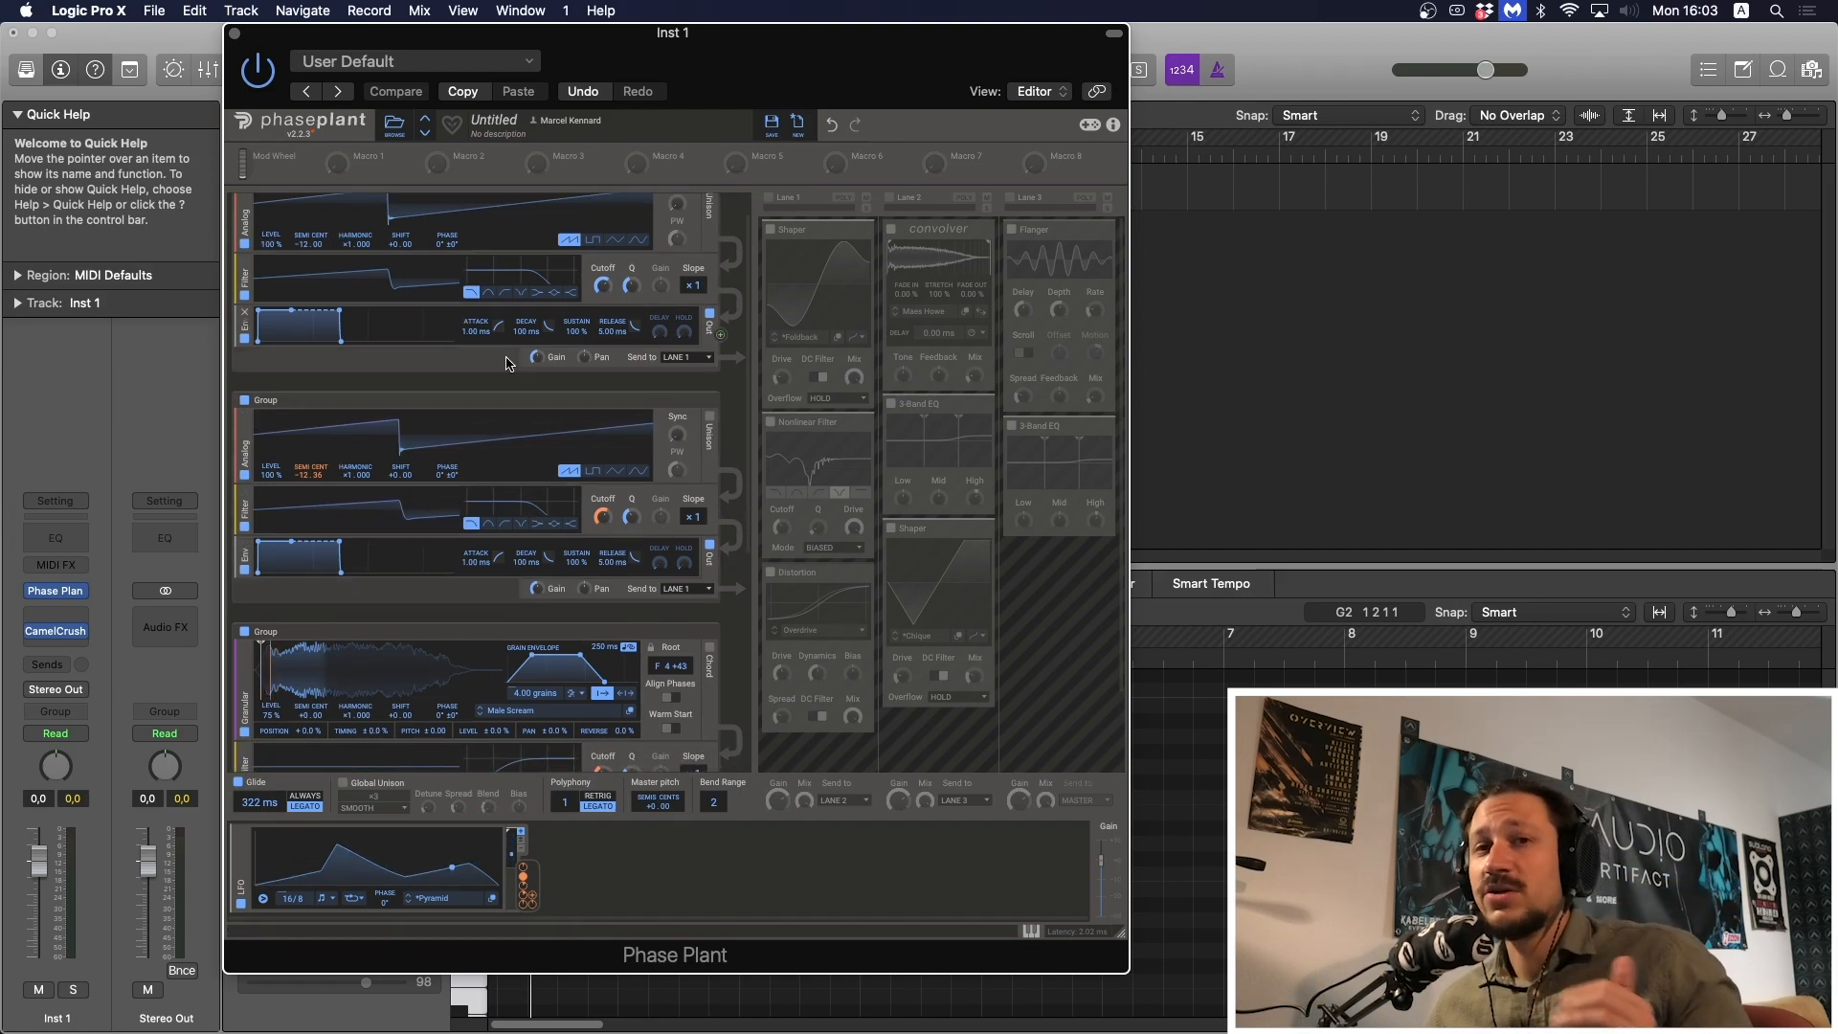
# Re-enable the noise generator group below the granular generator.
pyautogui.scroll(-10, 409, 600)
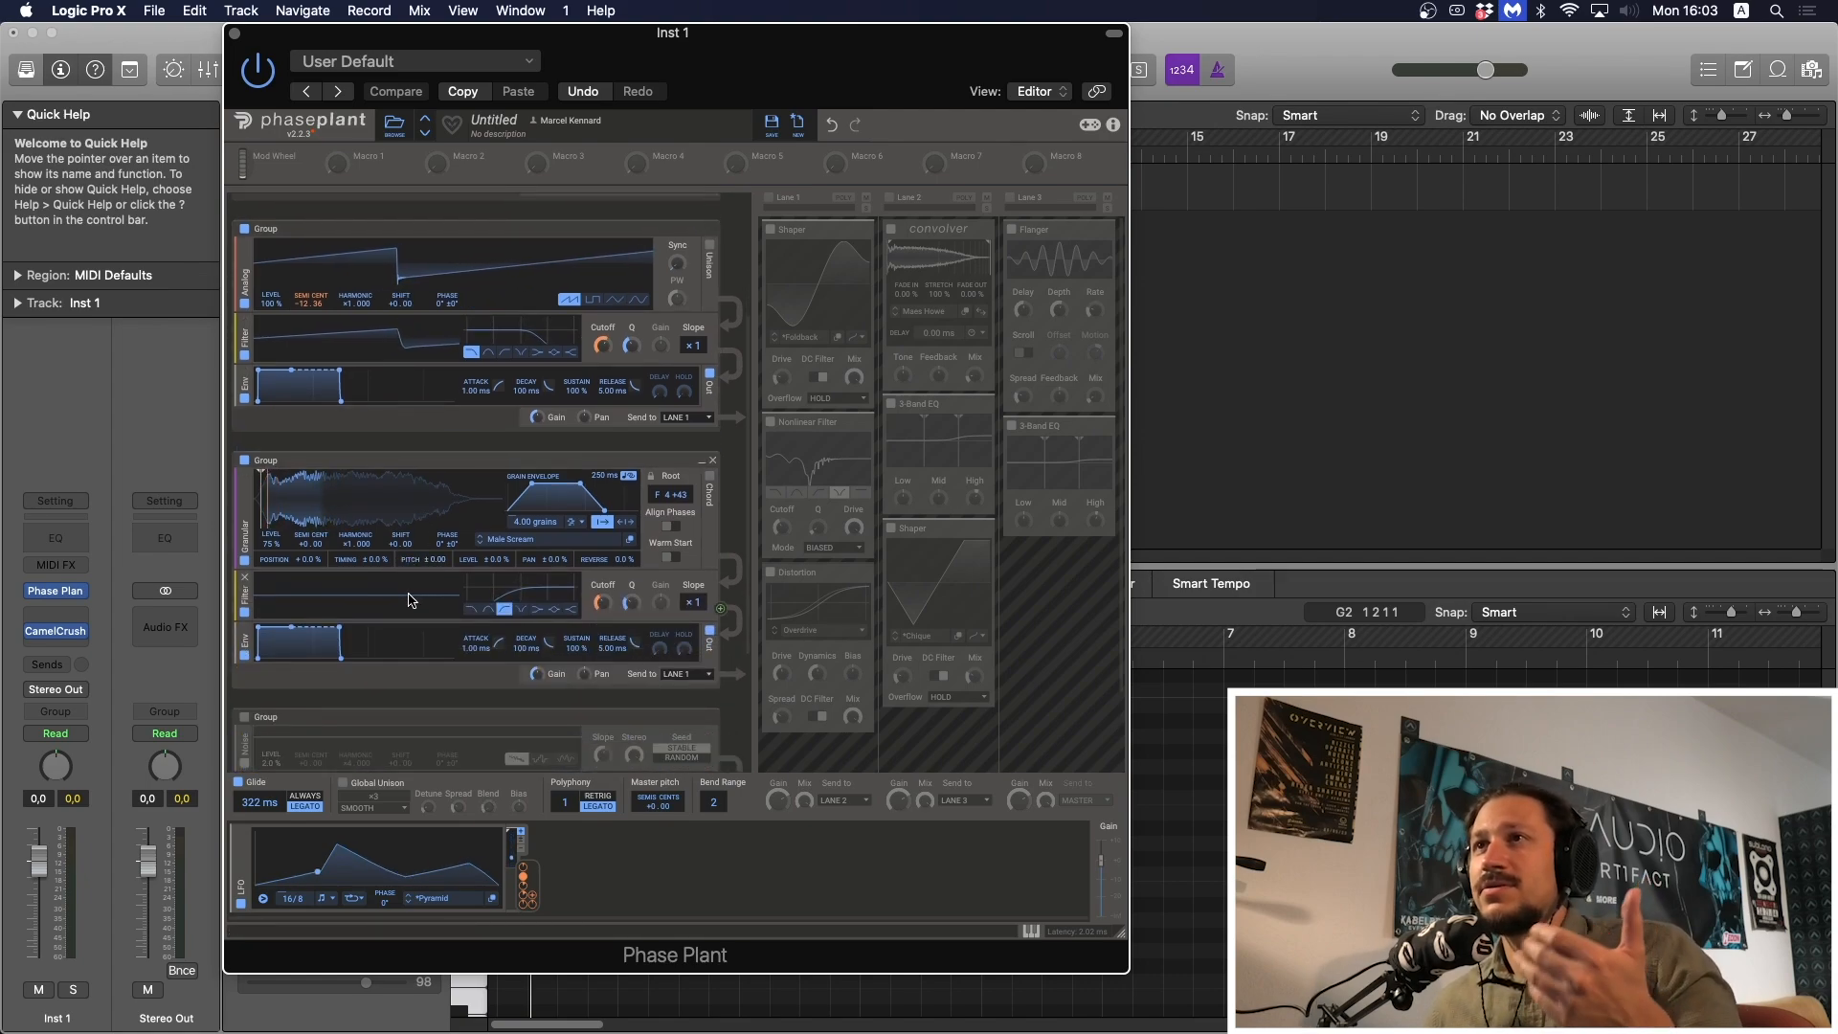
pyautogui.scroll(-1, 409, 600)
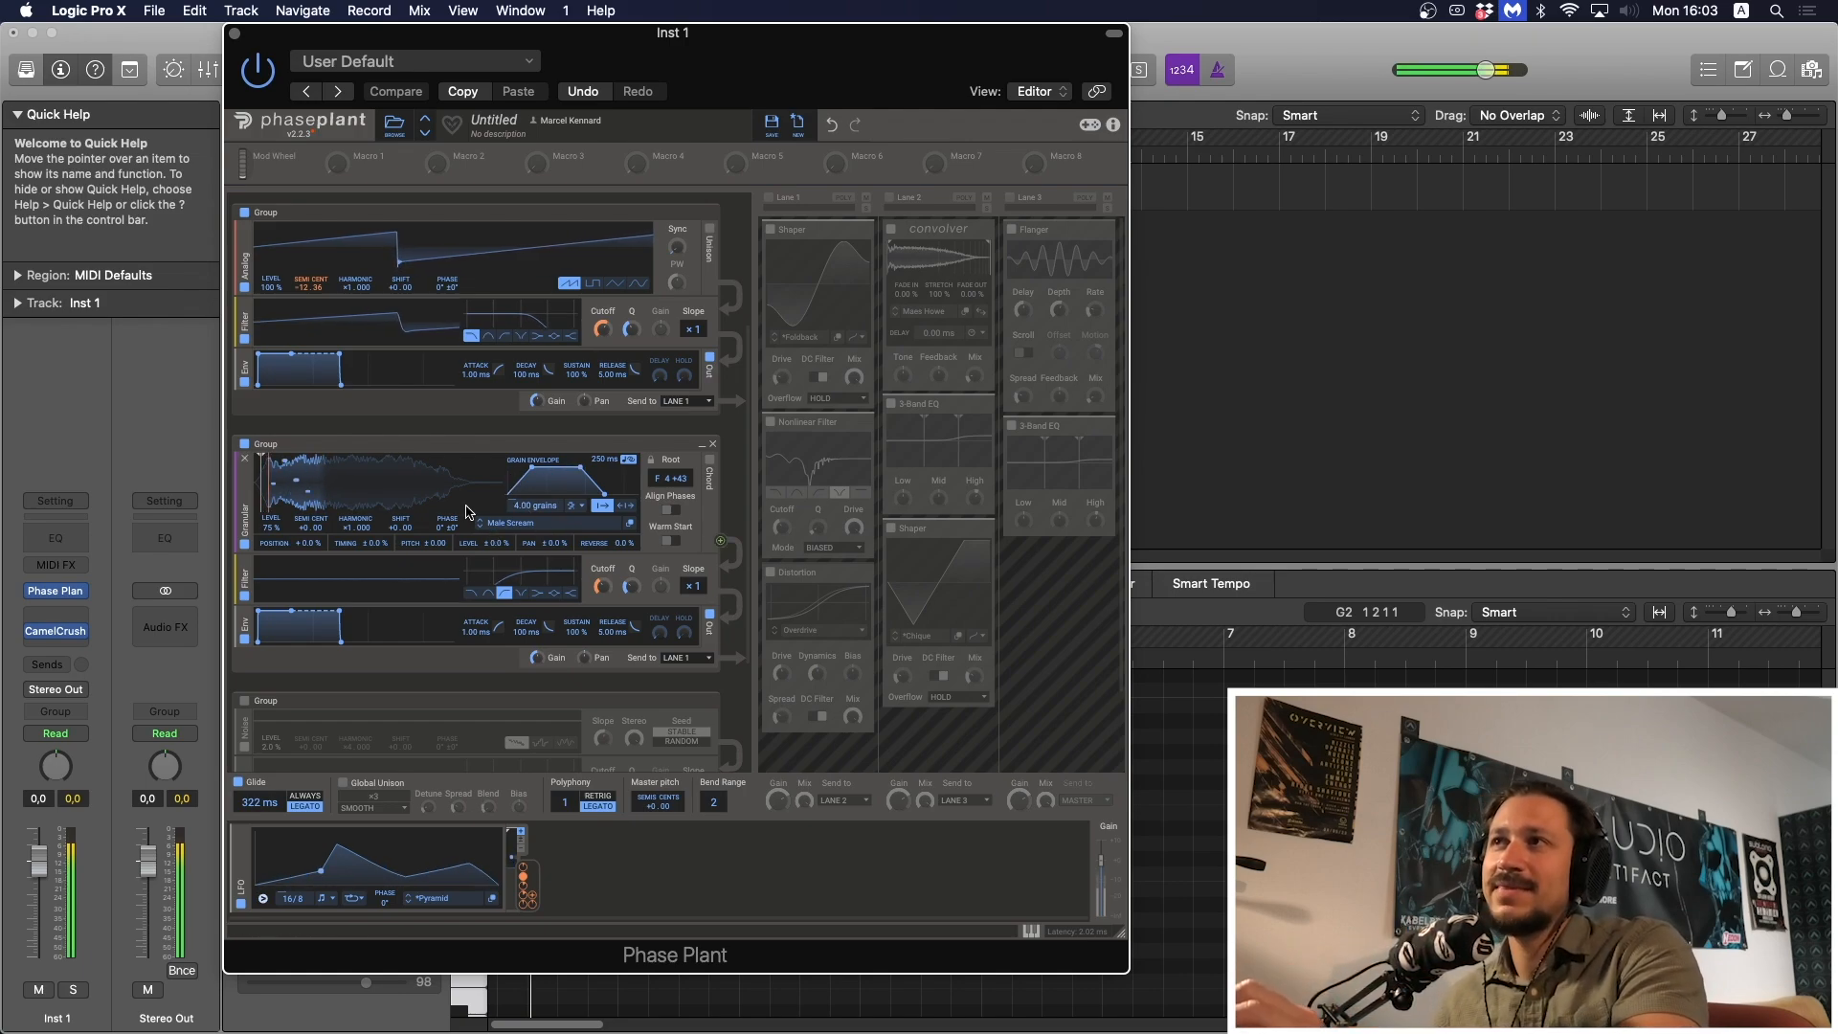
pyautogui.scroll(-1, 450, 641)
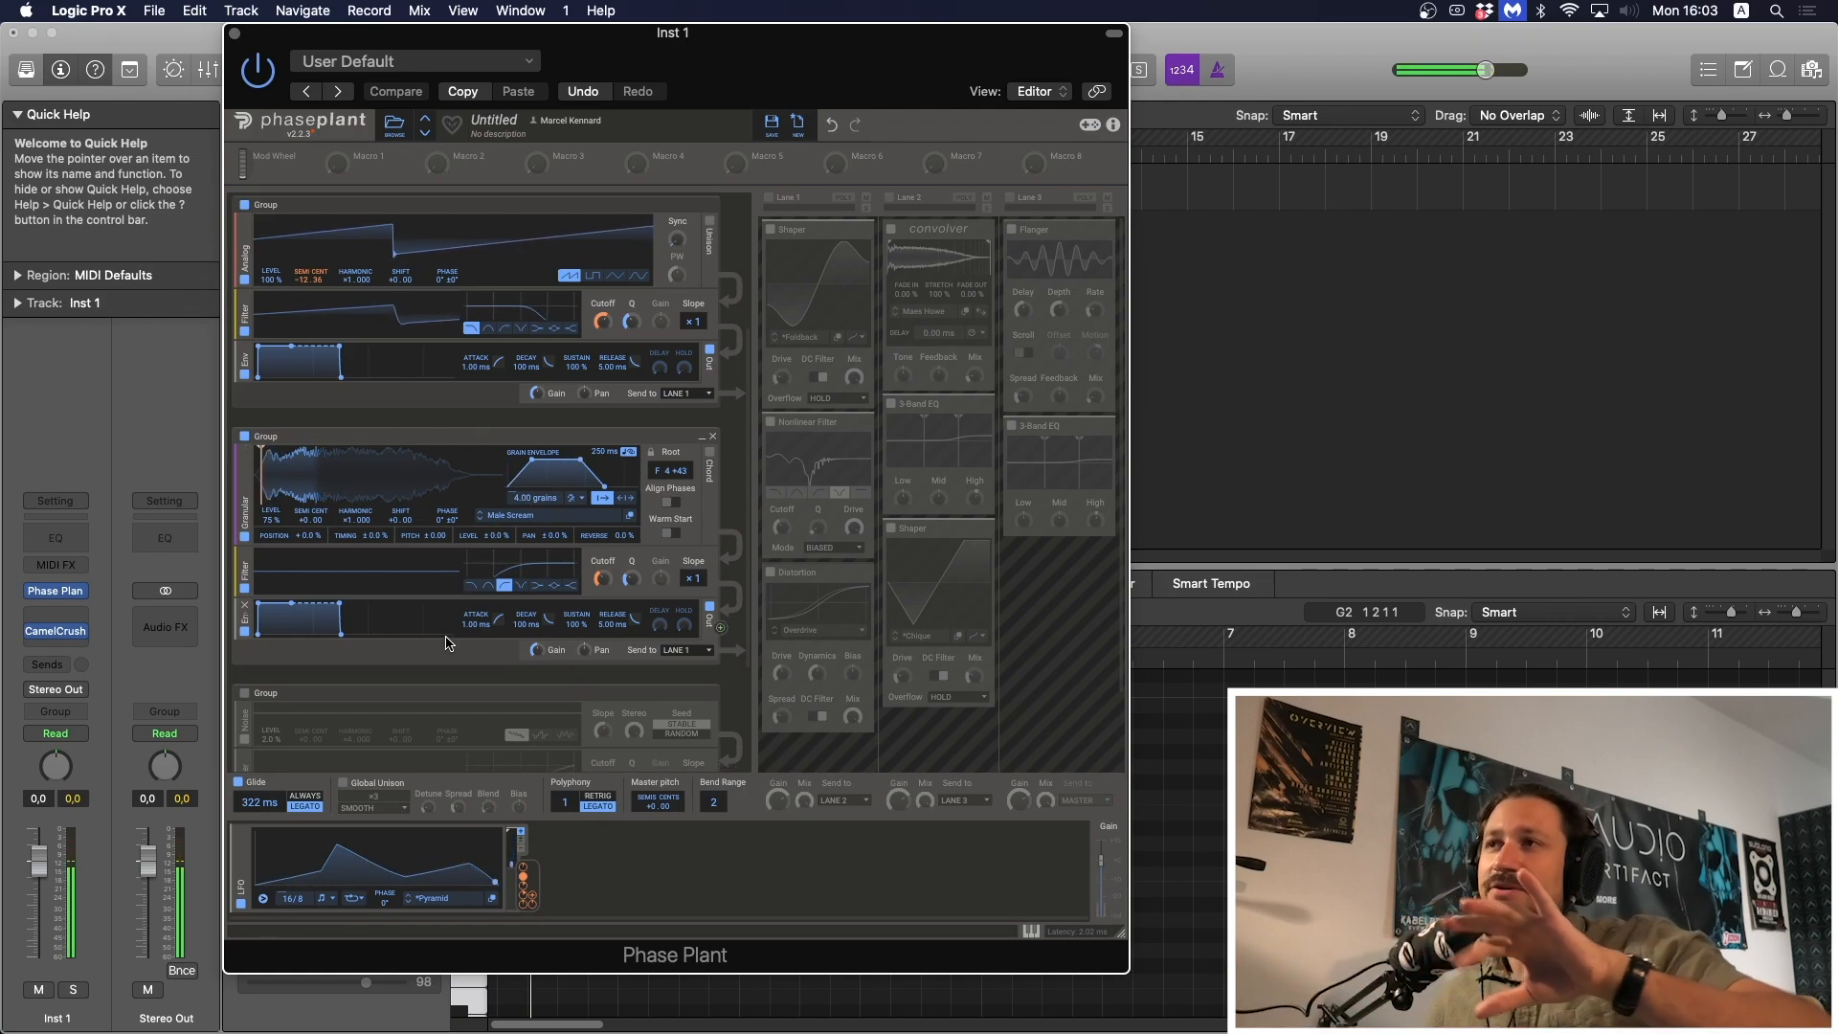
pyautogui.scroll(-3, 450, 641)
pyautogui.scroll(-3, 445, 643)
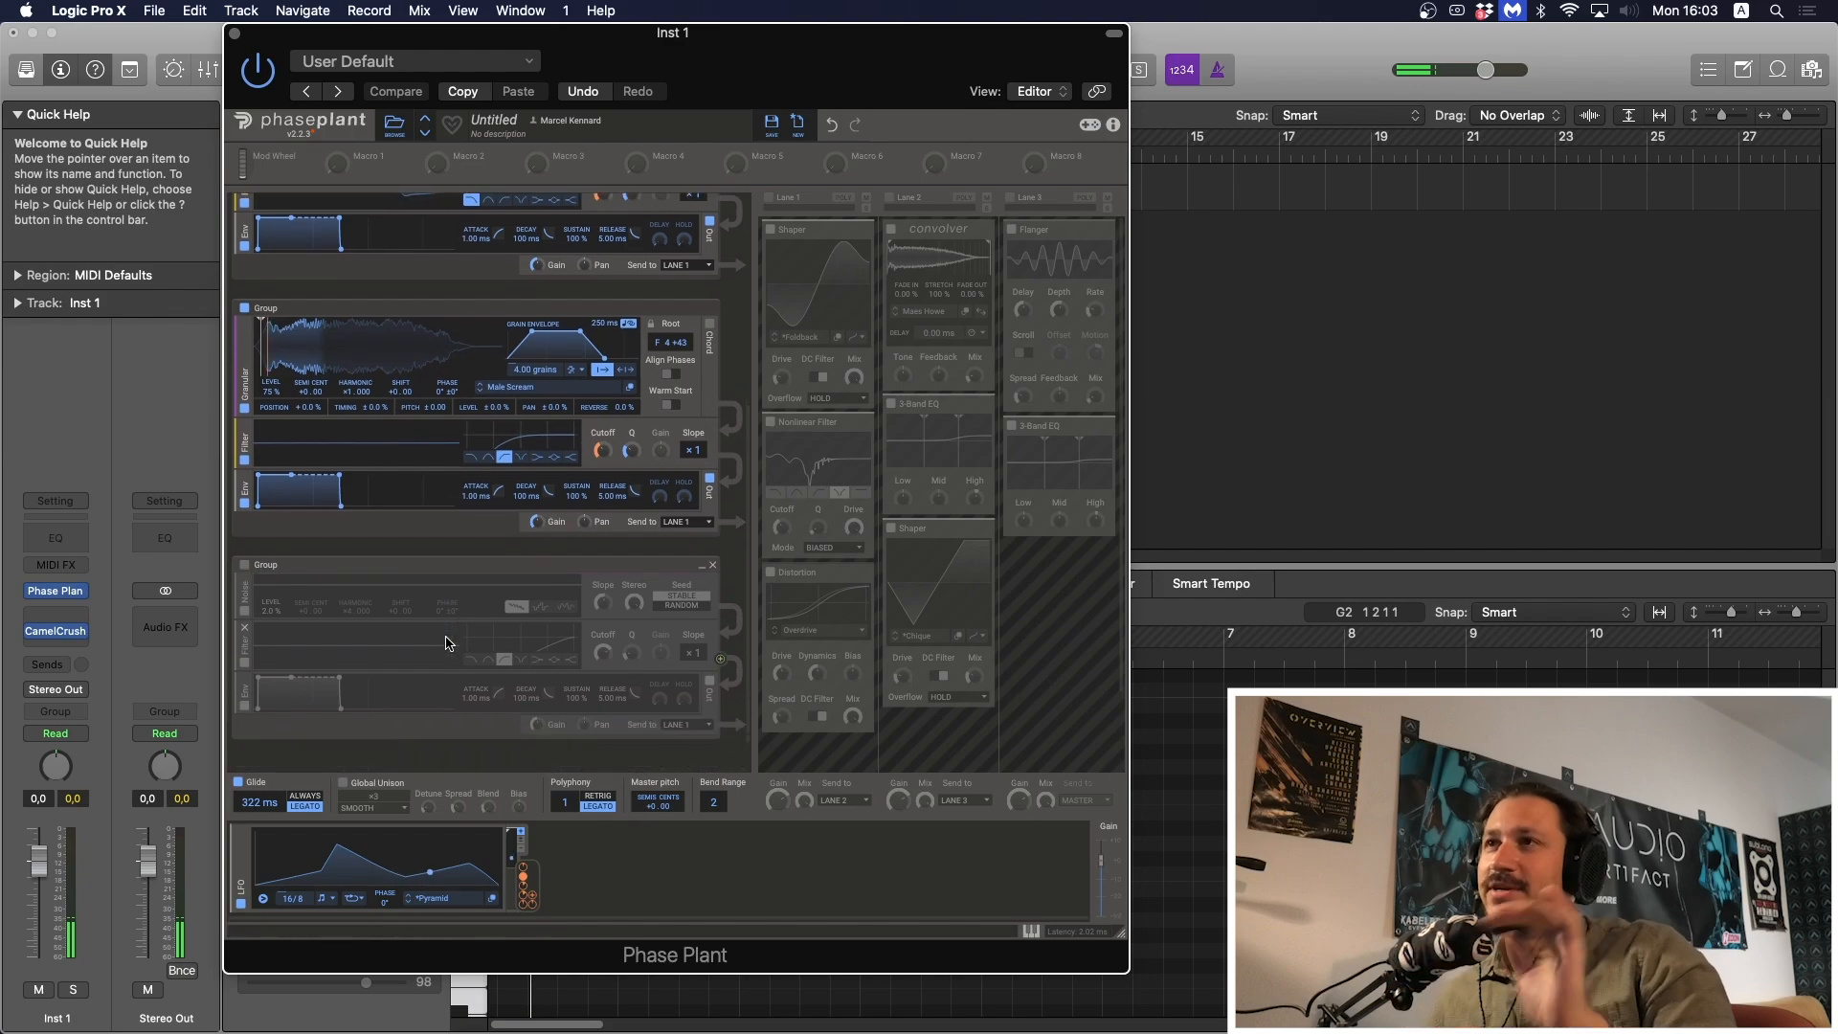
pyautogui.click(245, 567)
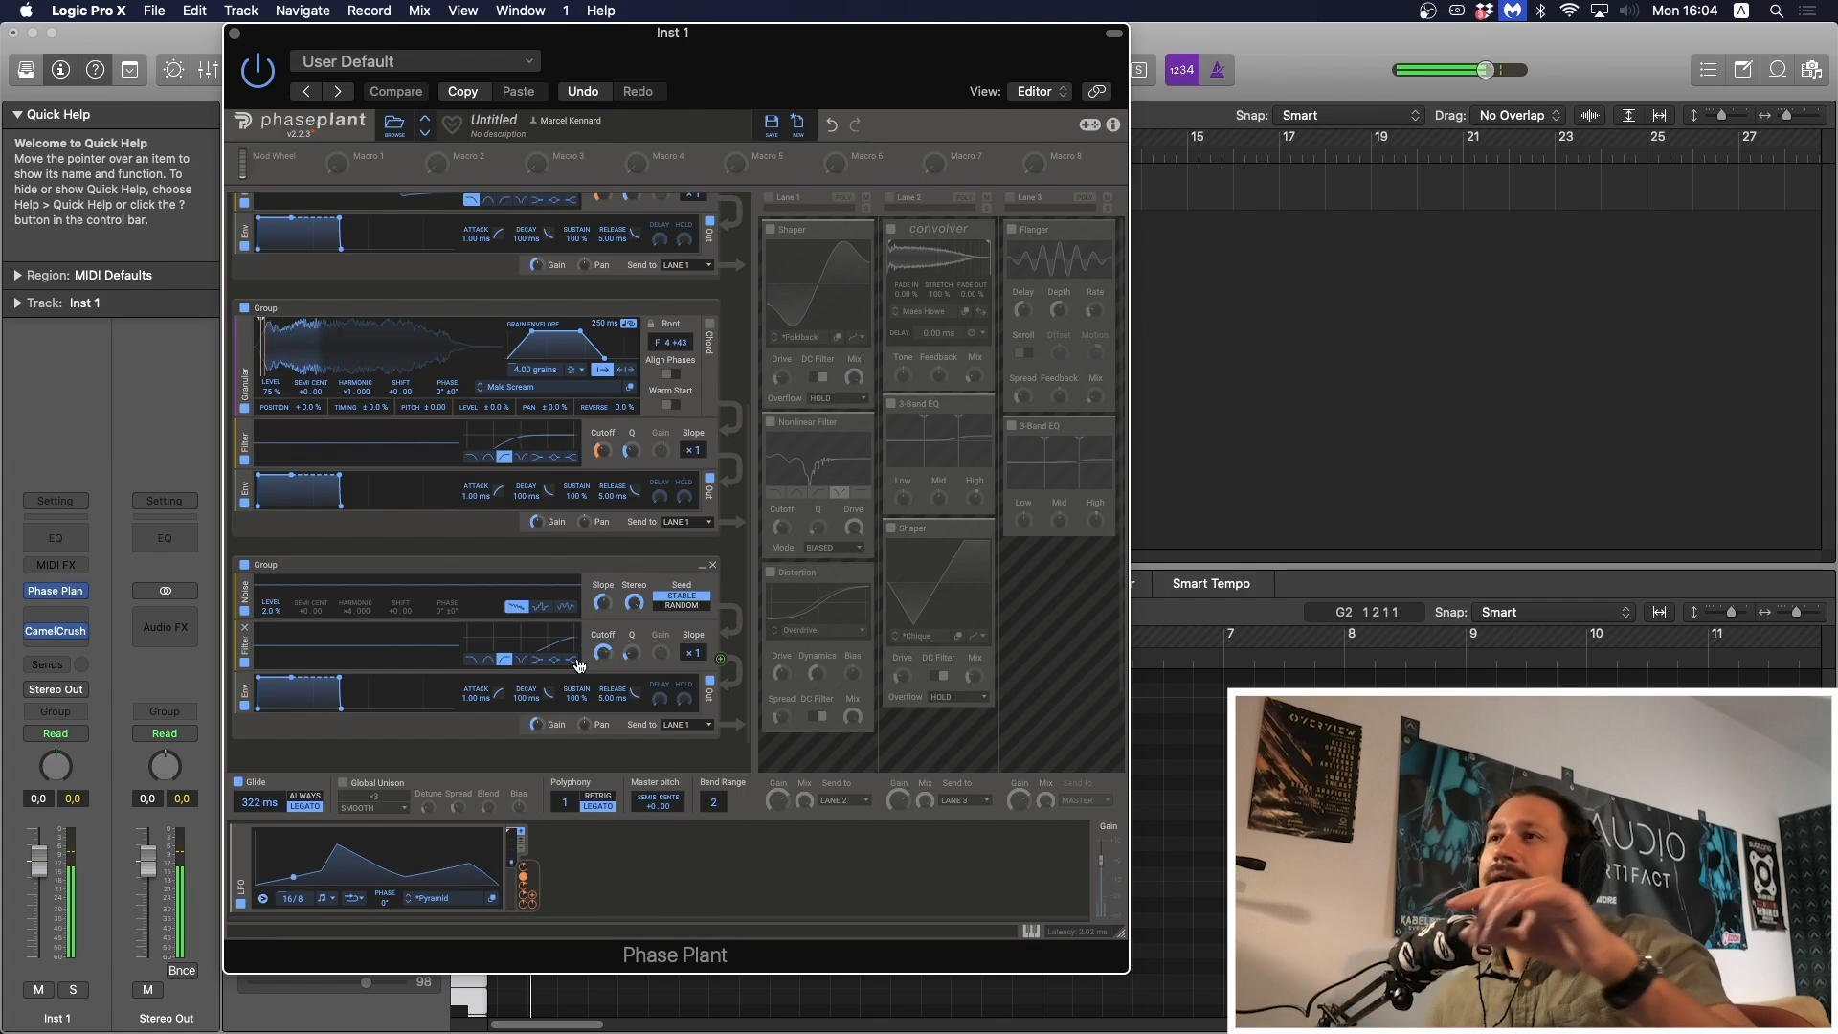
# Enable Global Unison and try its Blend control together with the LFO modulation amount applied to it.
pyautogui.scroll(2, 478, 676)
pyautogui.scroll(1, 478, 676)
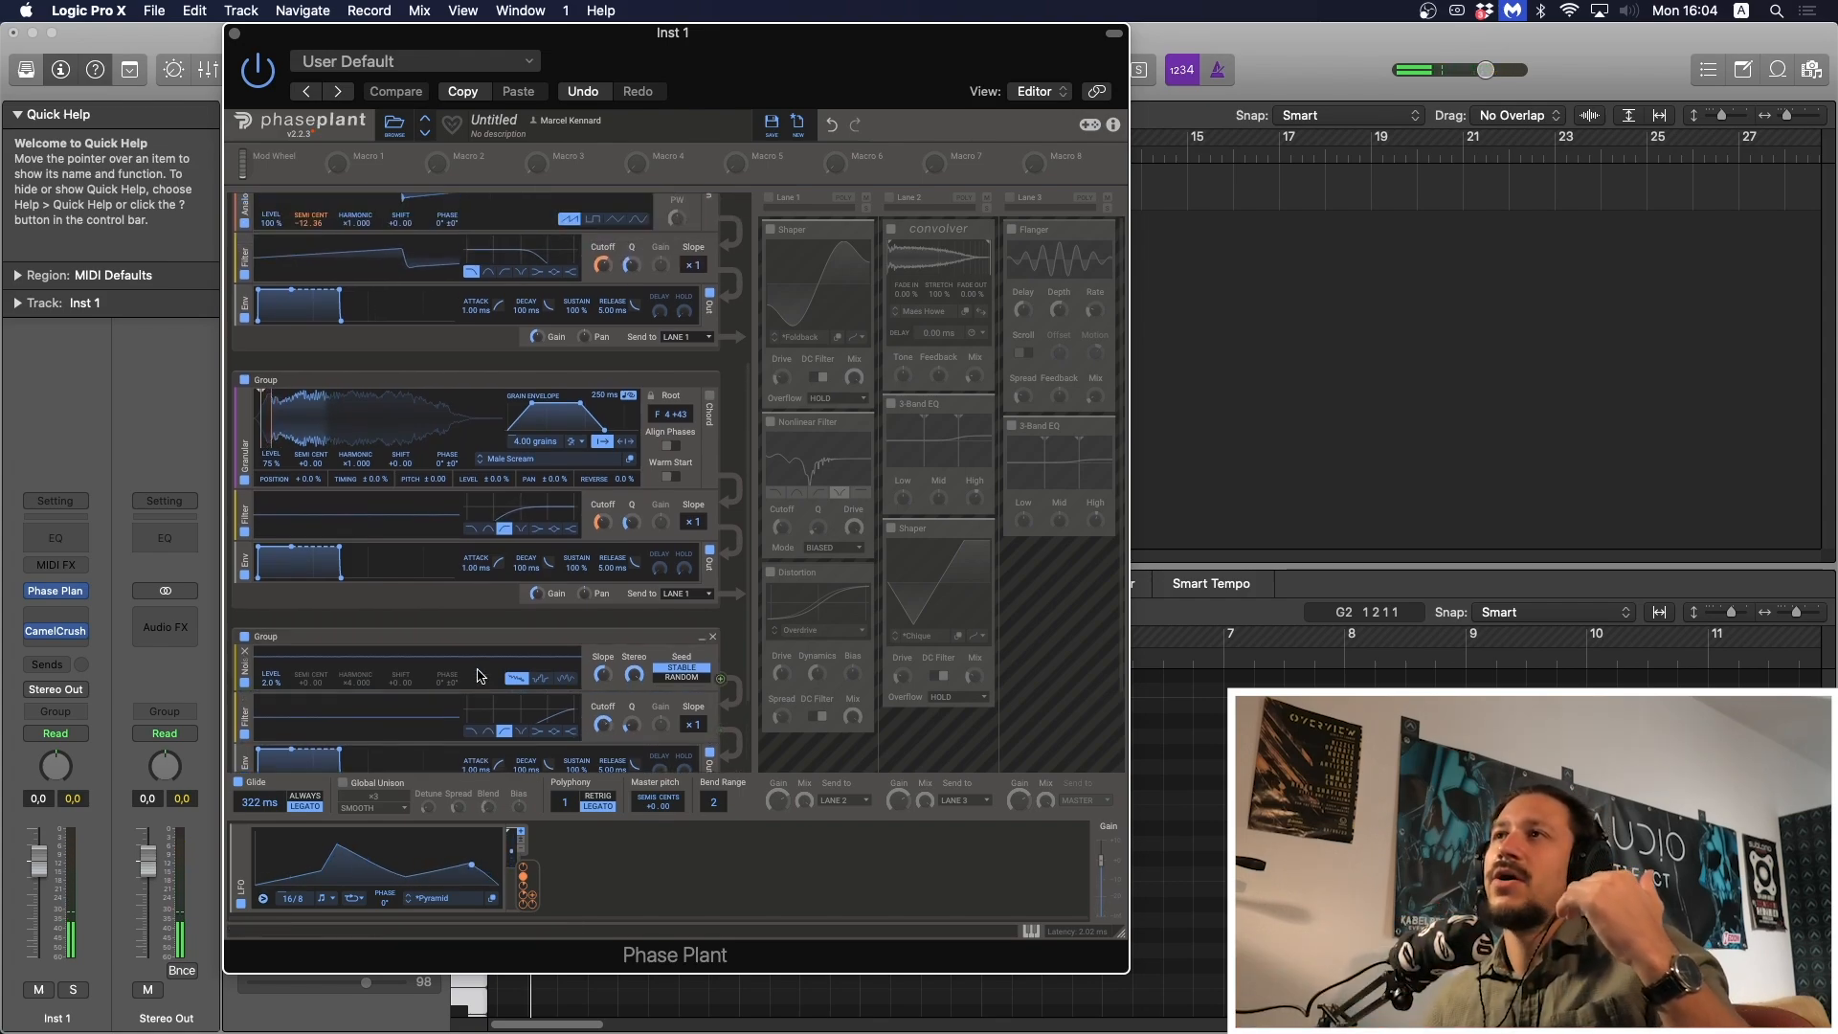
pyautogui.moveTo(605, 541)
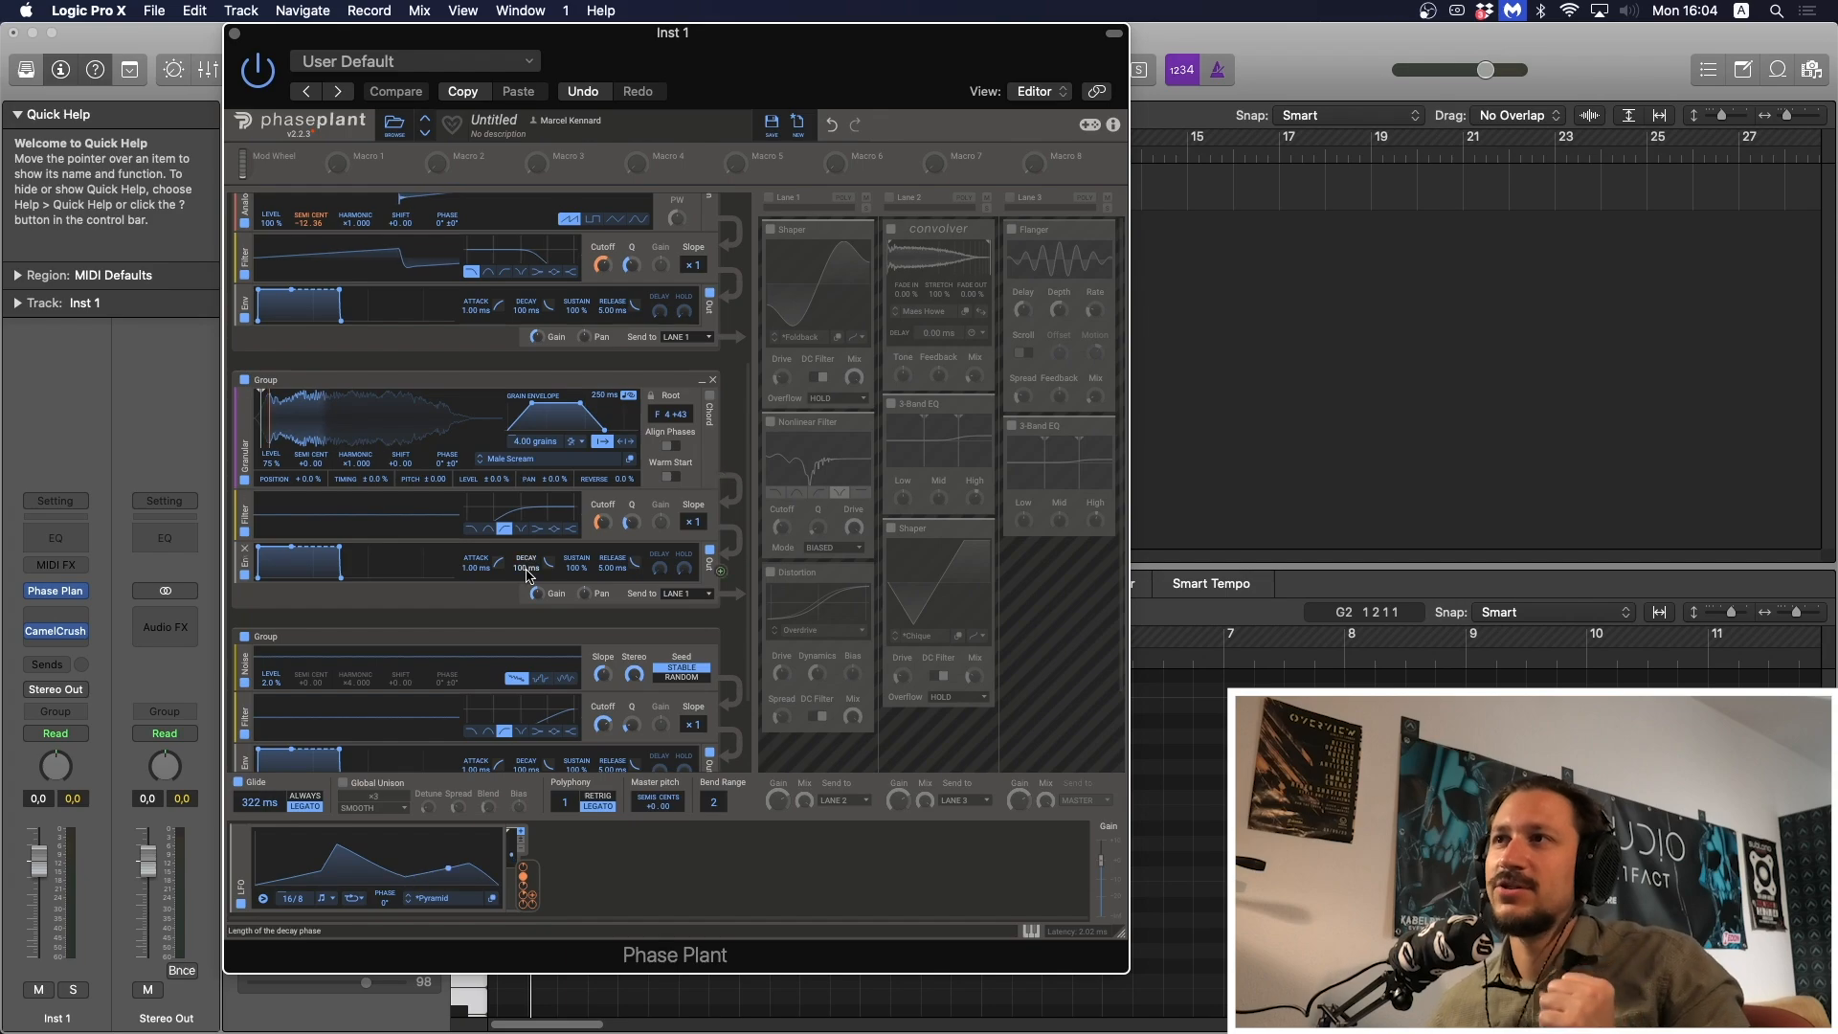
pyautogui.scroll(-3, 528, 577)
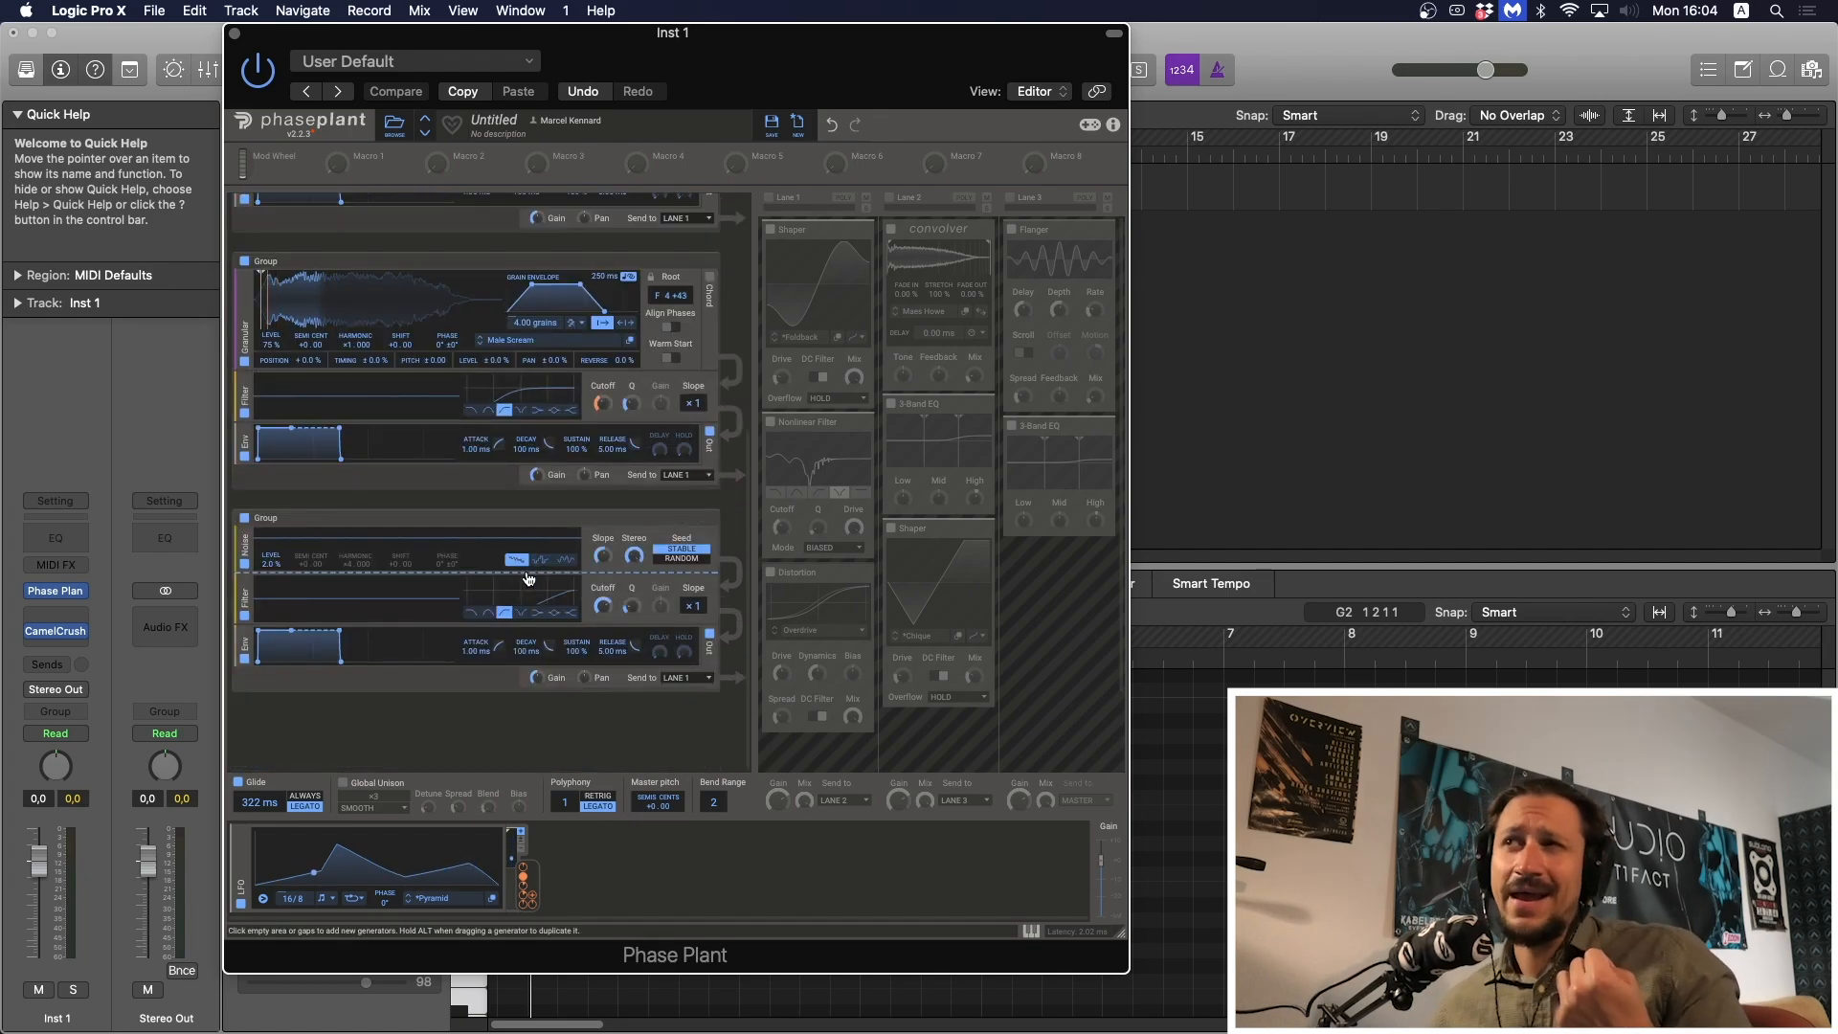
pyautogui.click(343, 783)
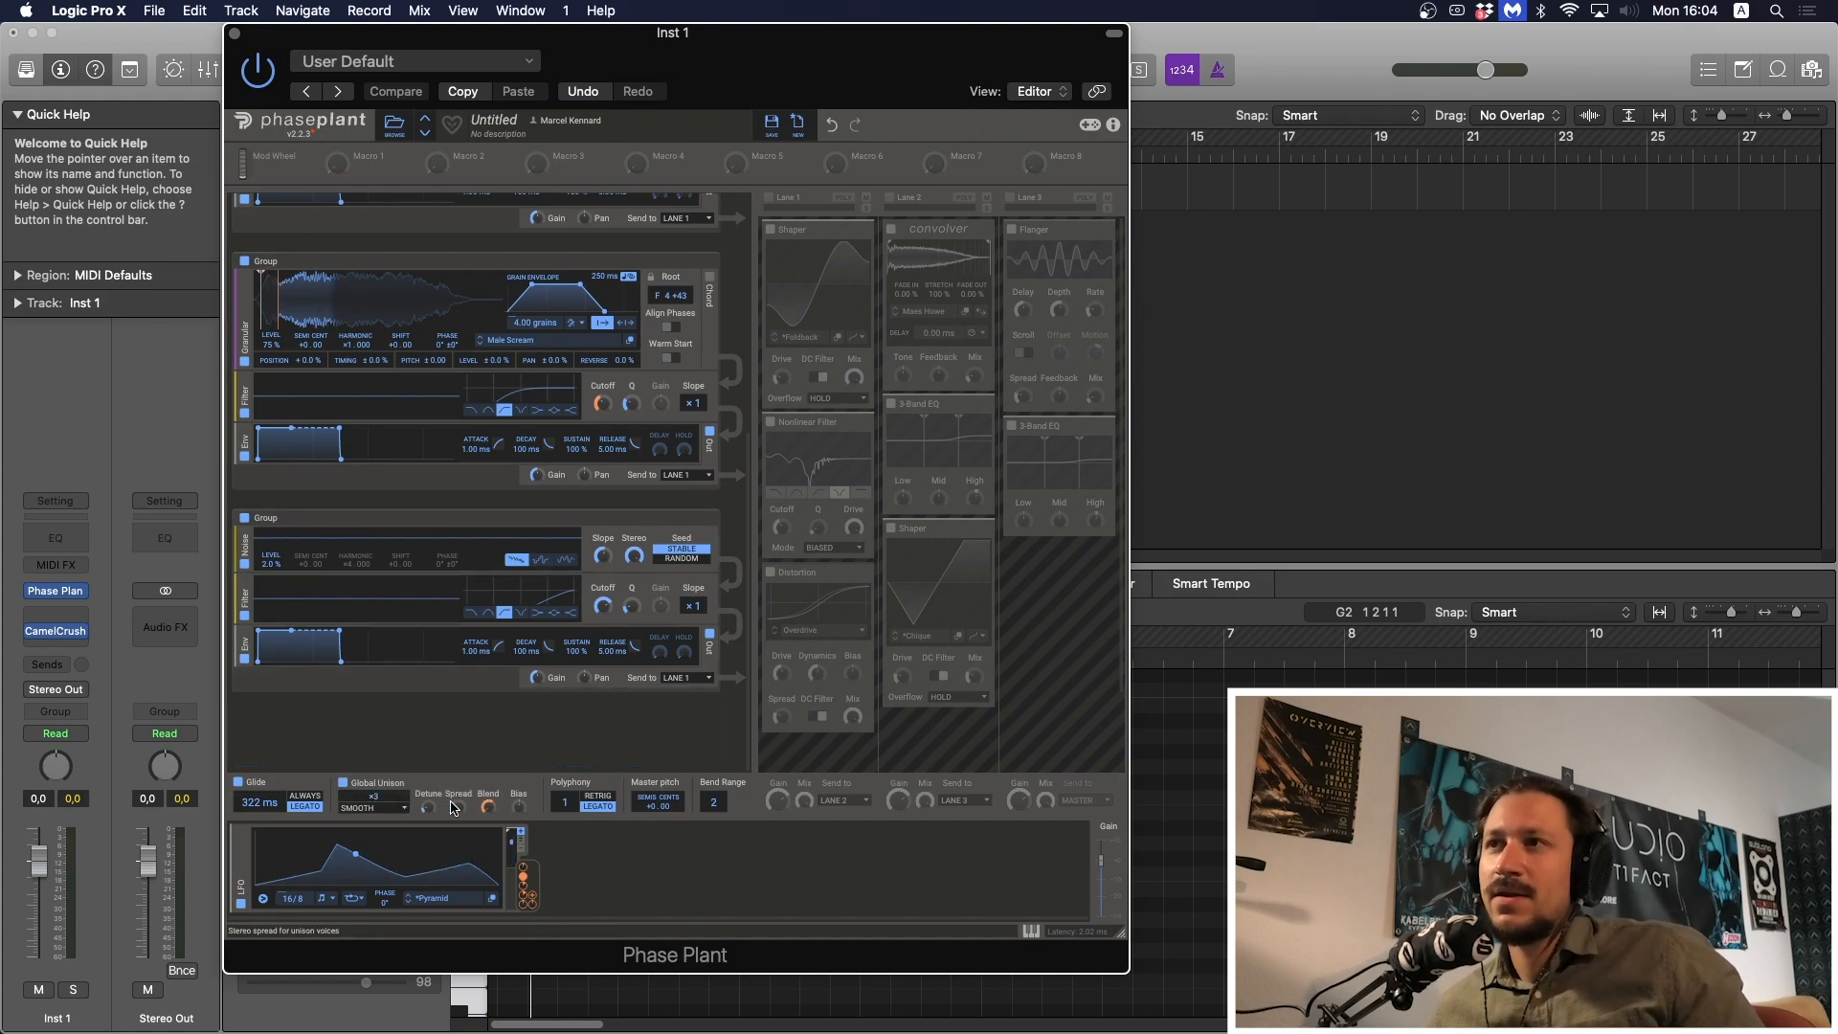
pyautogui.moveTo(488, 808); pyautogui.dragTo(488, 812)
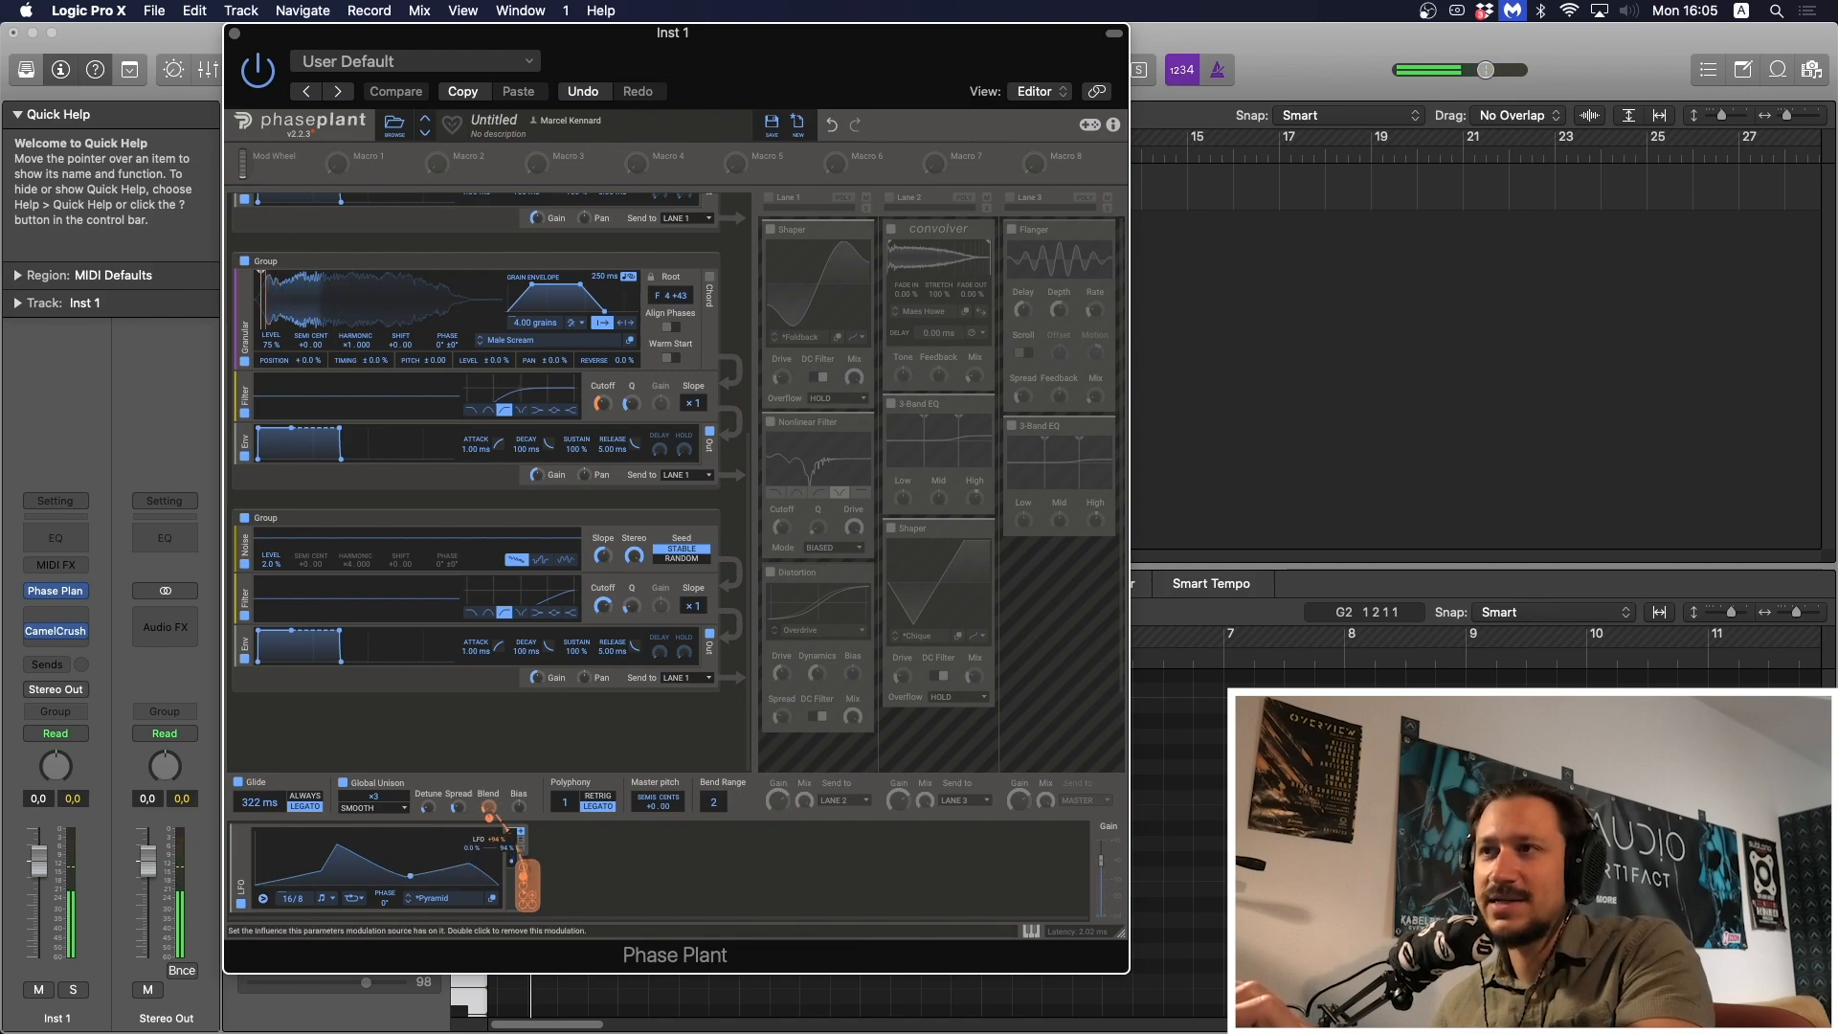
pyautogui.moveTo(489, 817); pyautogui.dragTo(489, 826)
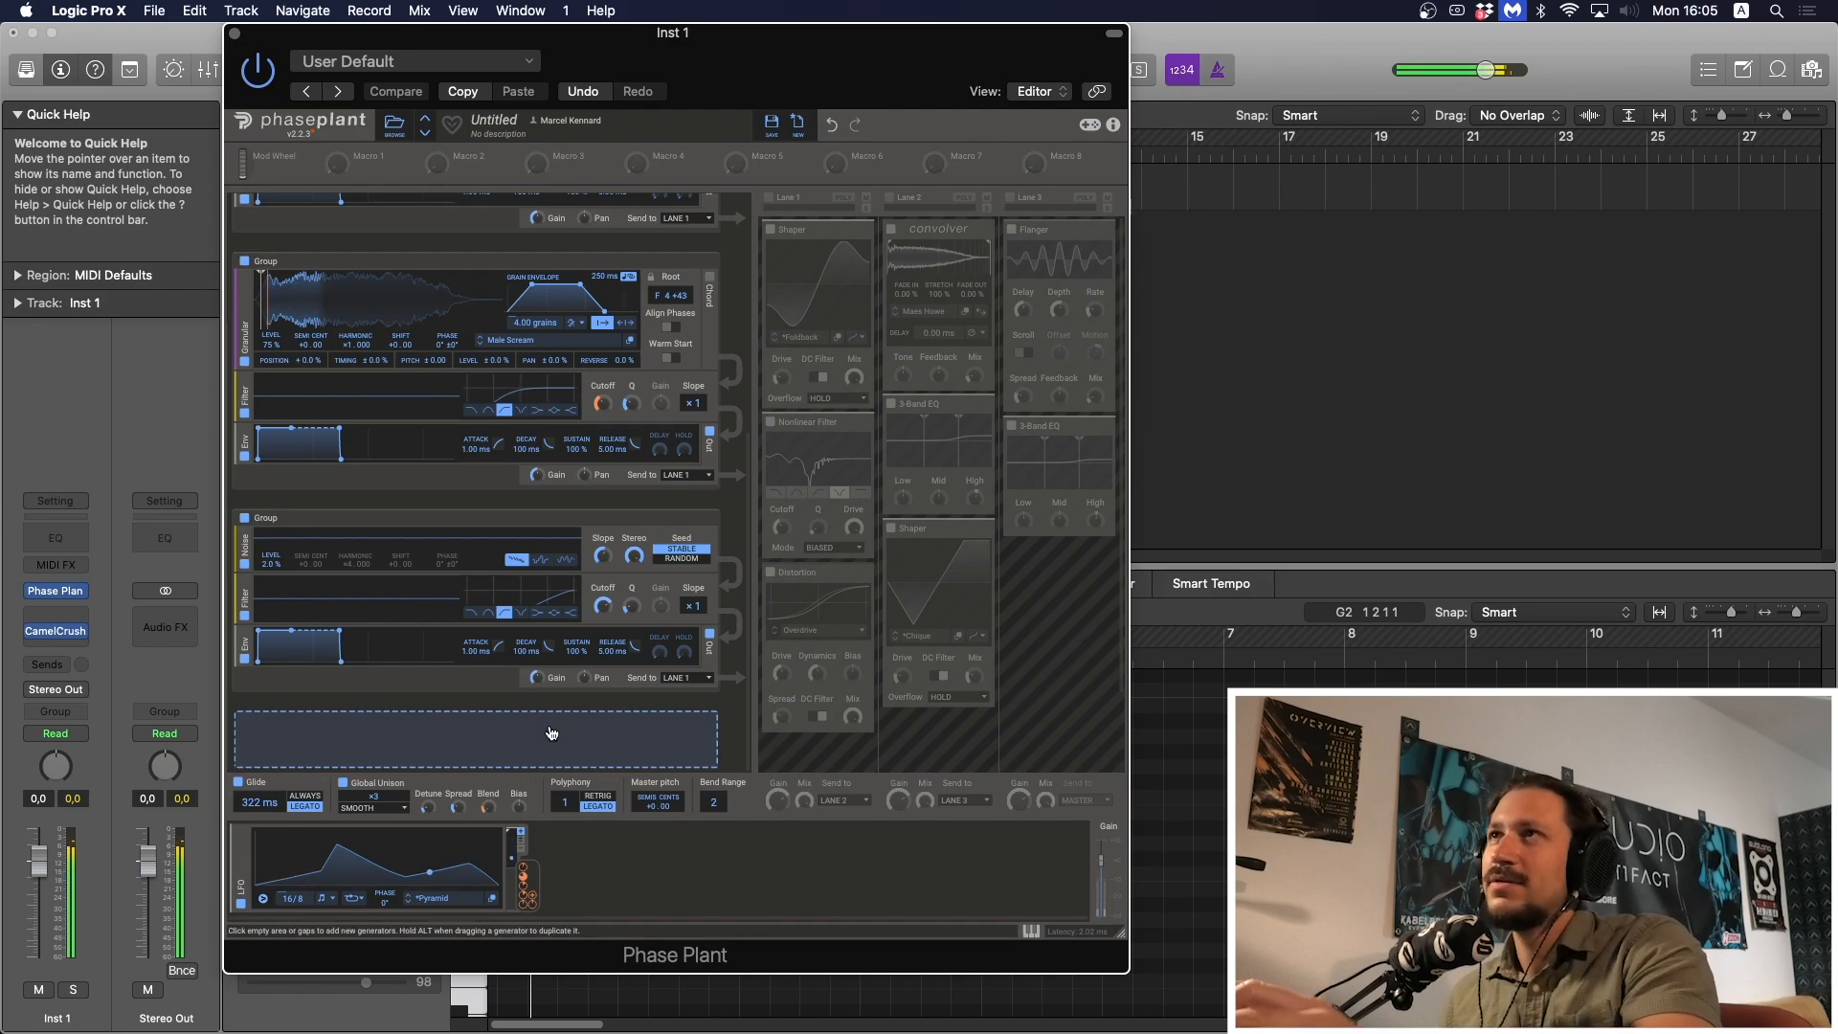
# Enable effects Lane 1 with its Distortion and Nonlinear Filter bypassed, leaving only the Shaper active.
pyautogui.scroll(3, 551, 733)
pyautogui.scroll(3, 551, 734)
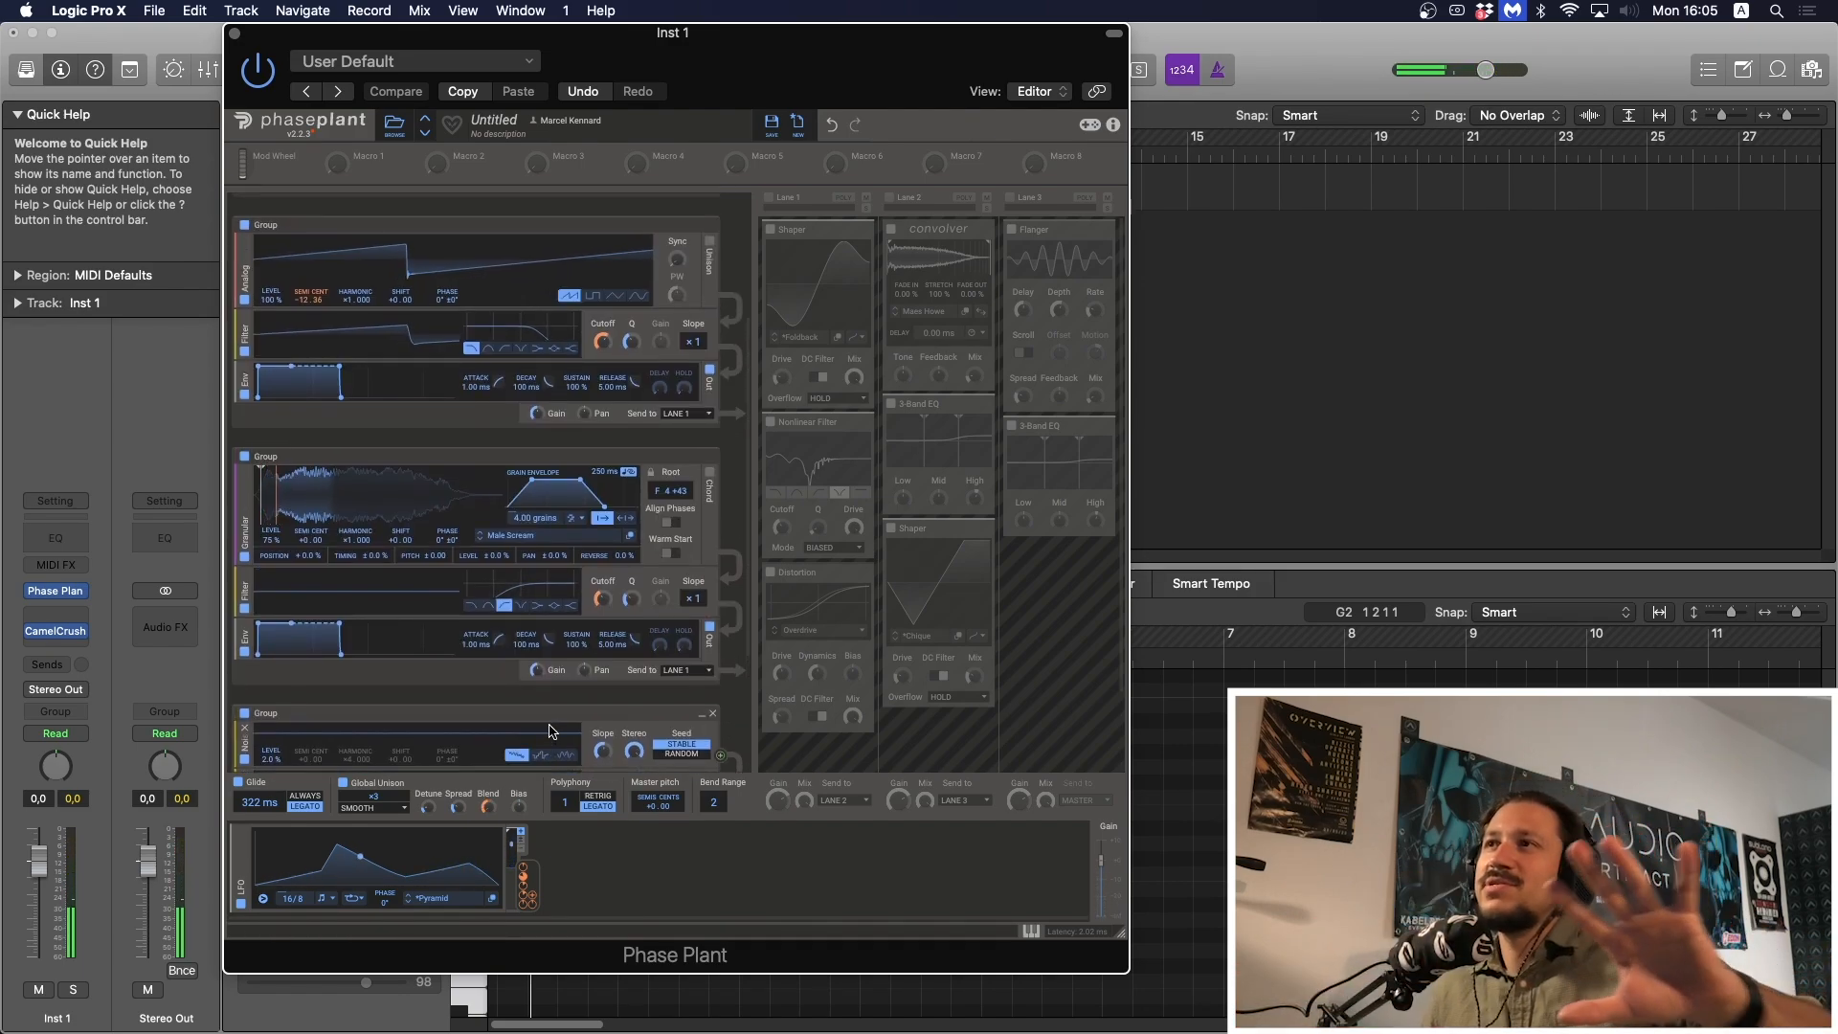
pyautogui.scroll(-6, 551, 733)
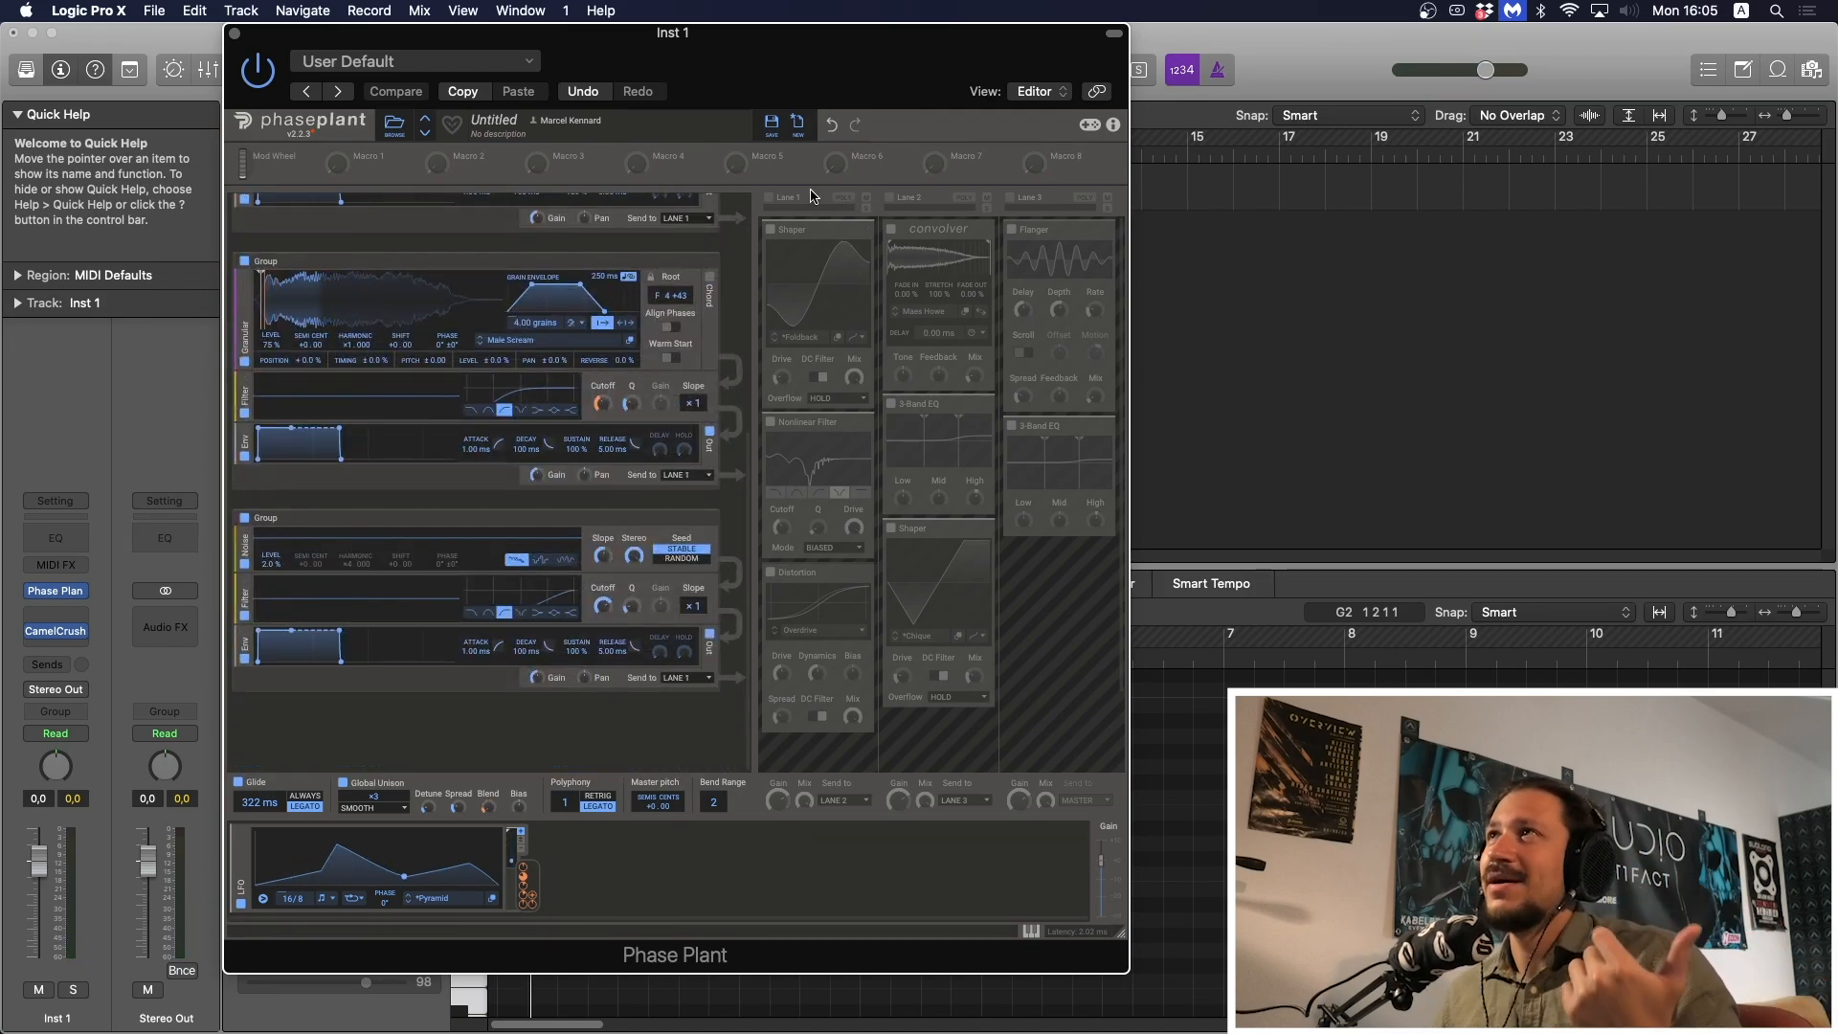
pyautogui.click(768, 197)
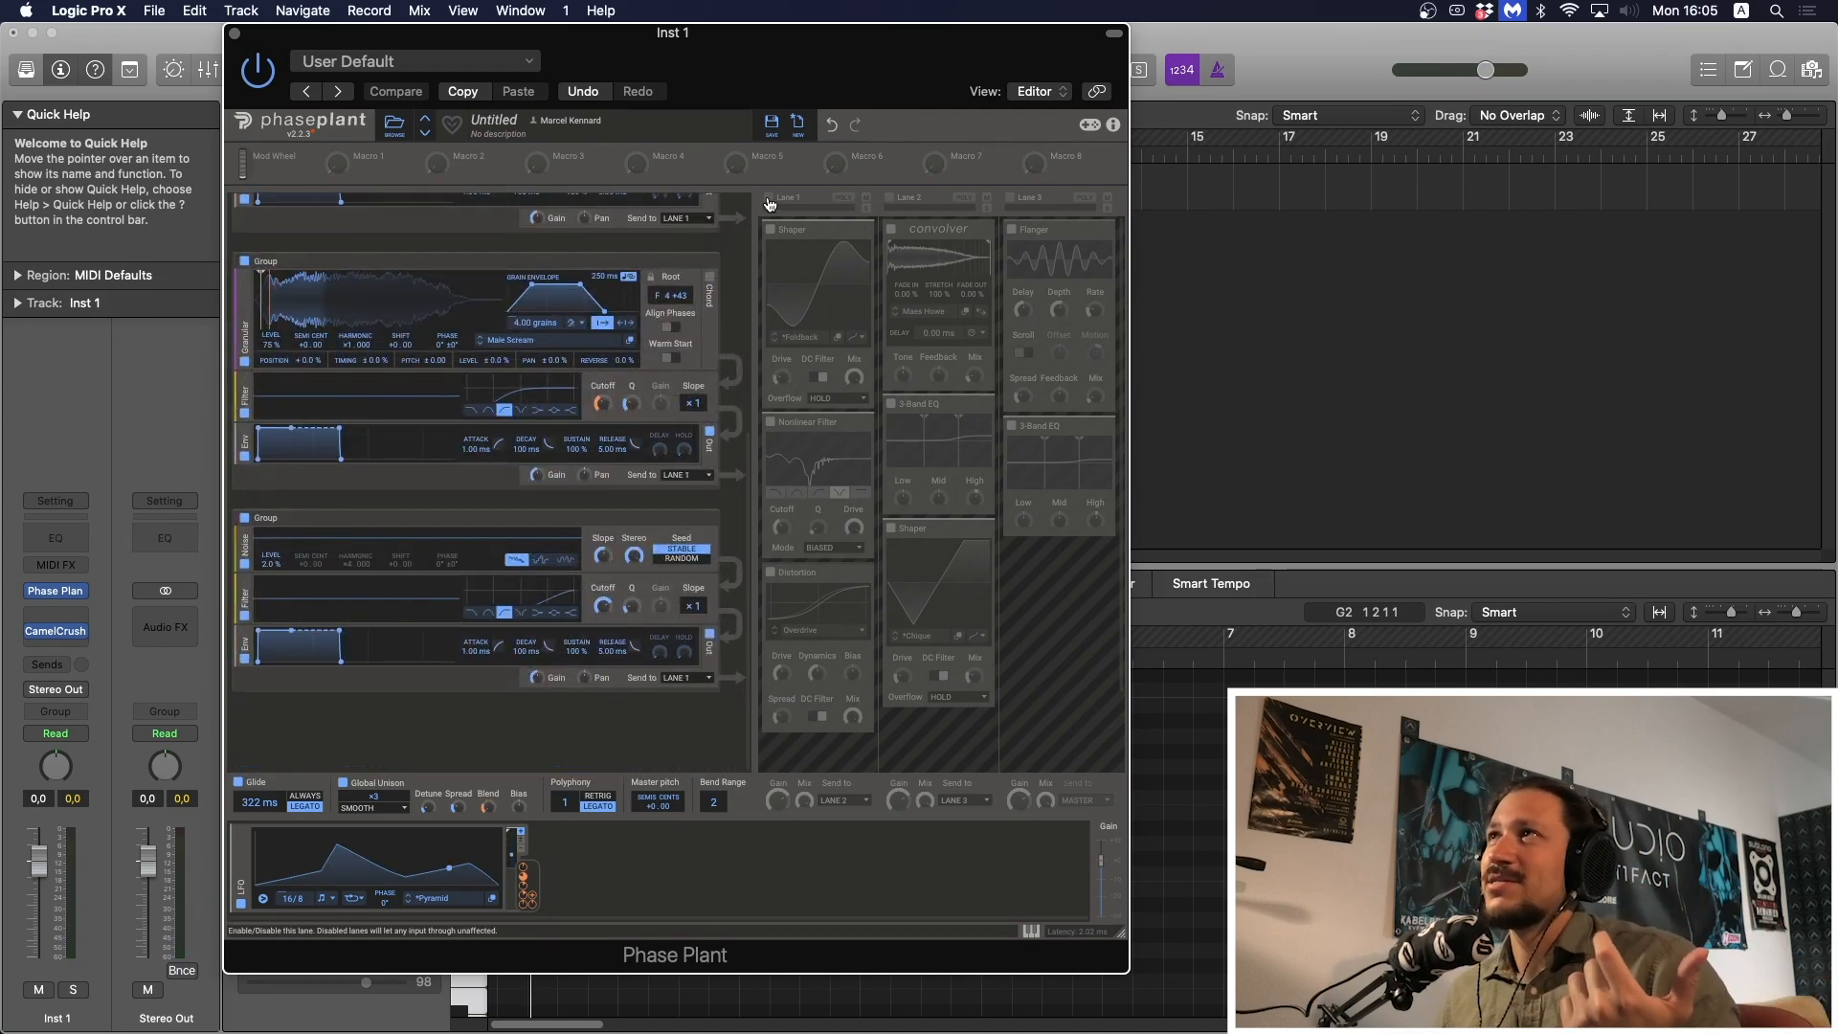
pyautogui.click(768, 573)
pyautogui.click(772, 425)
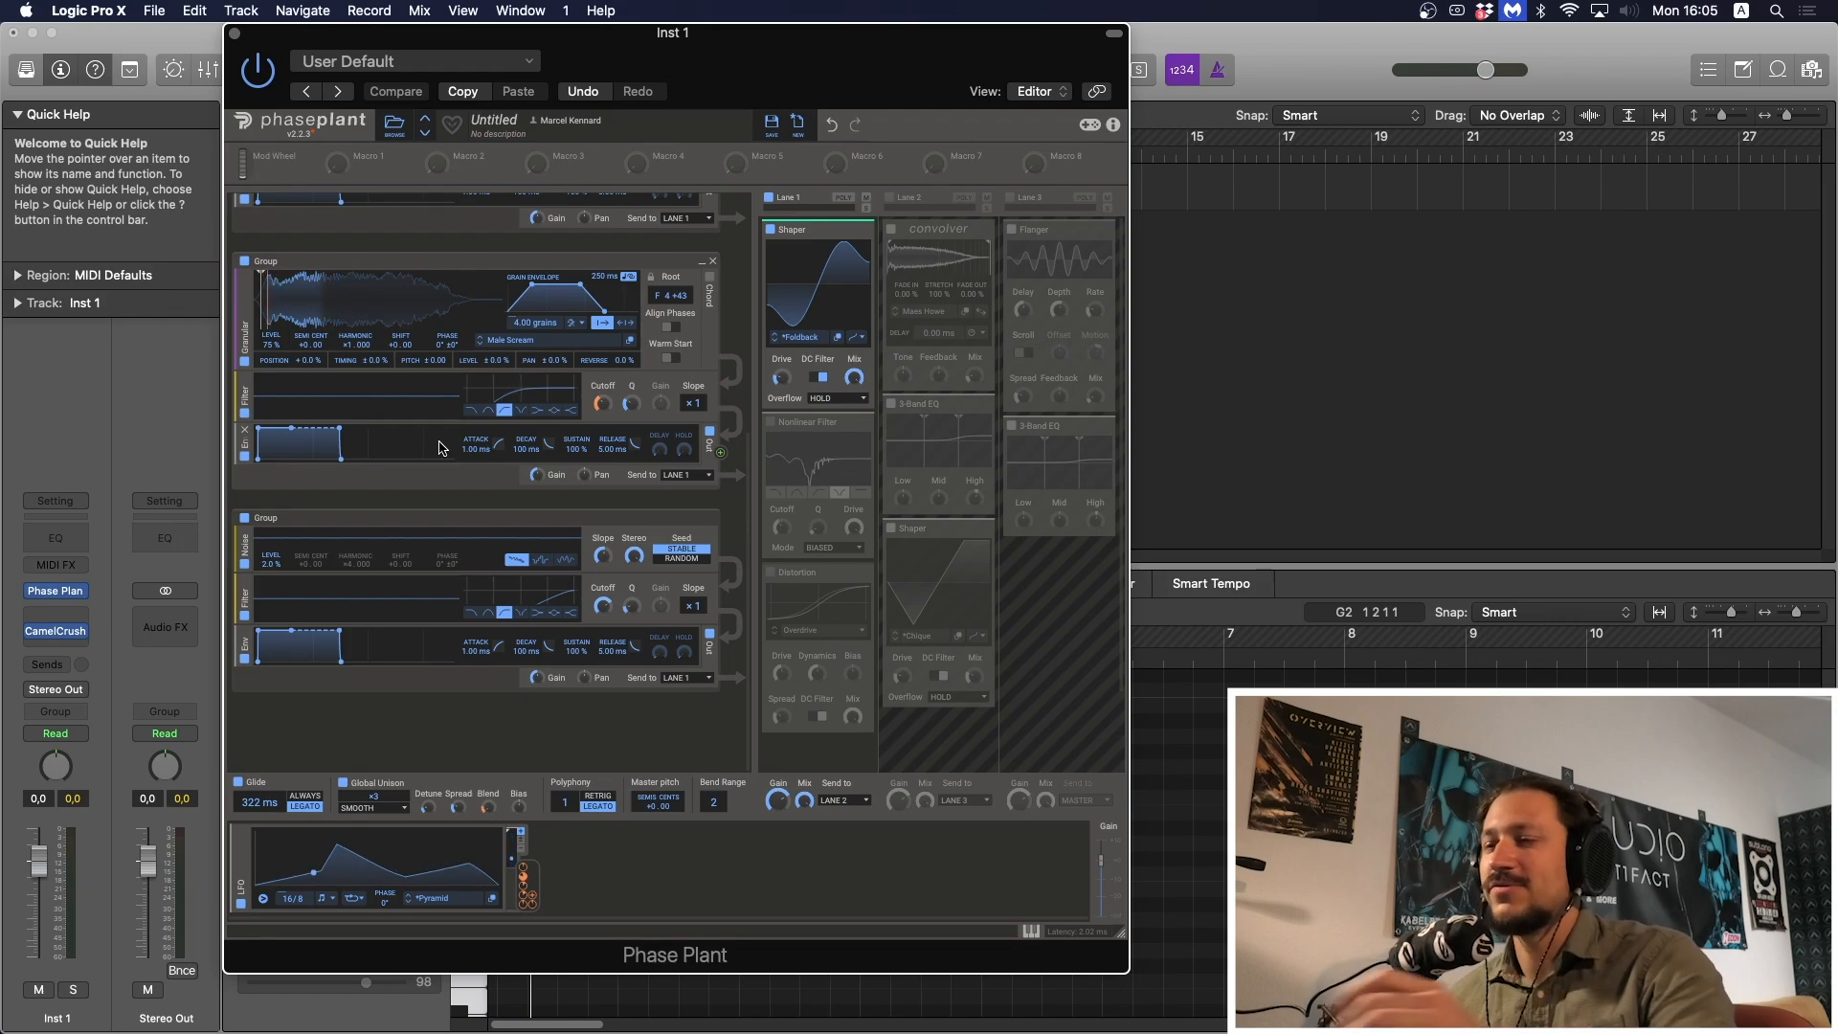
# Look through the factory Simple and Complex shapes for the Lane 1 Shaper, and toggle the Shaper off and on to compare.
pyautogui.click(821, 338)
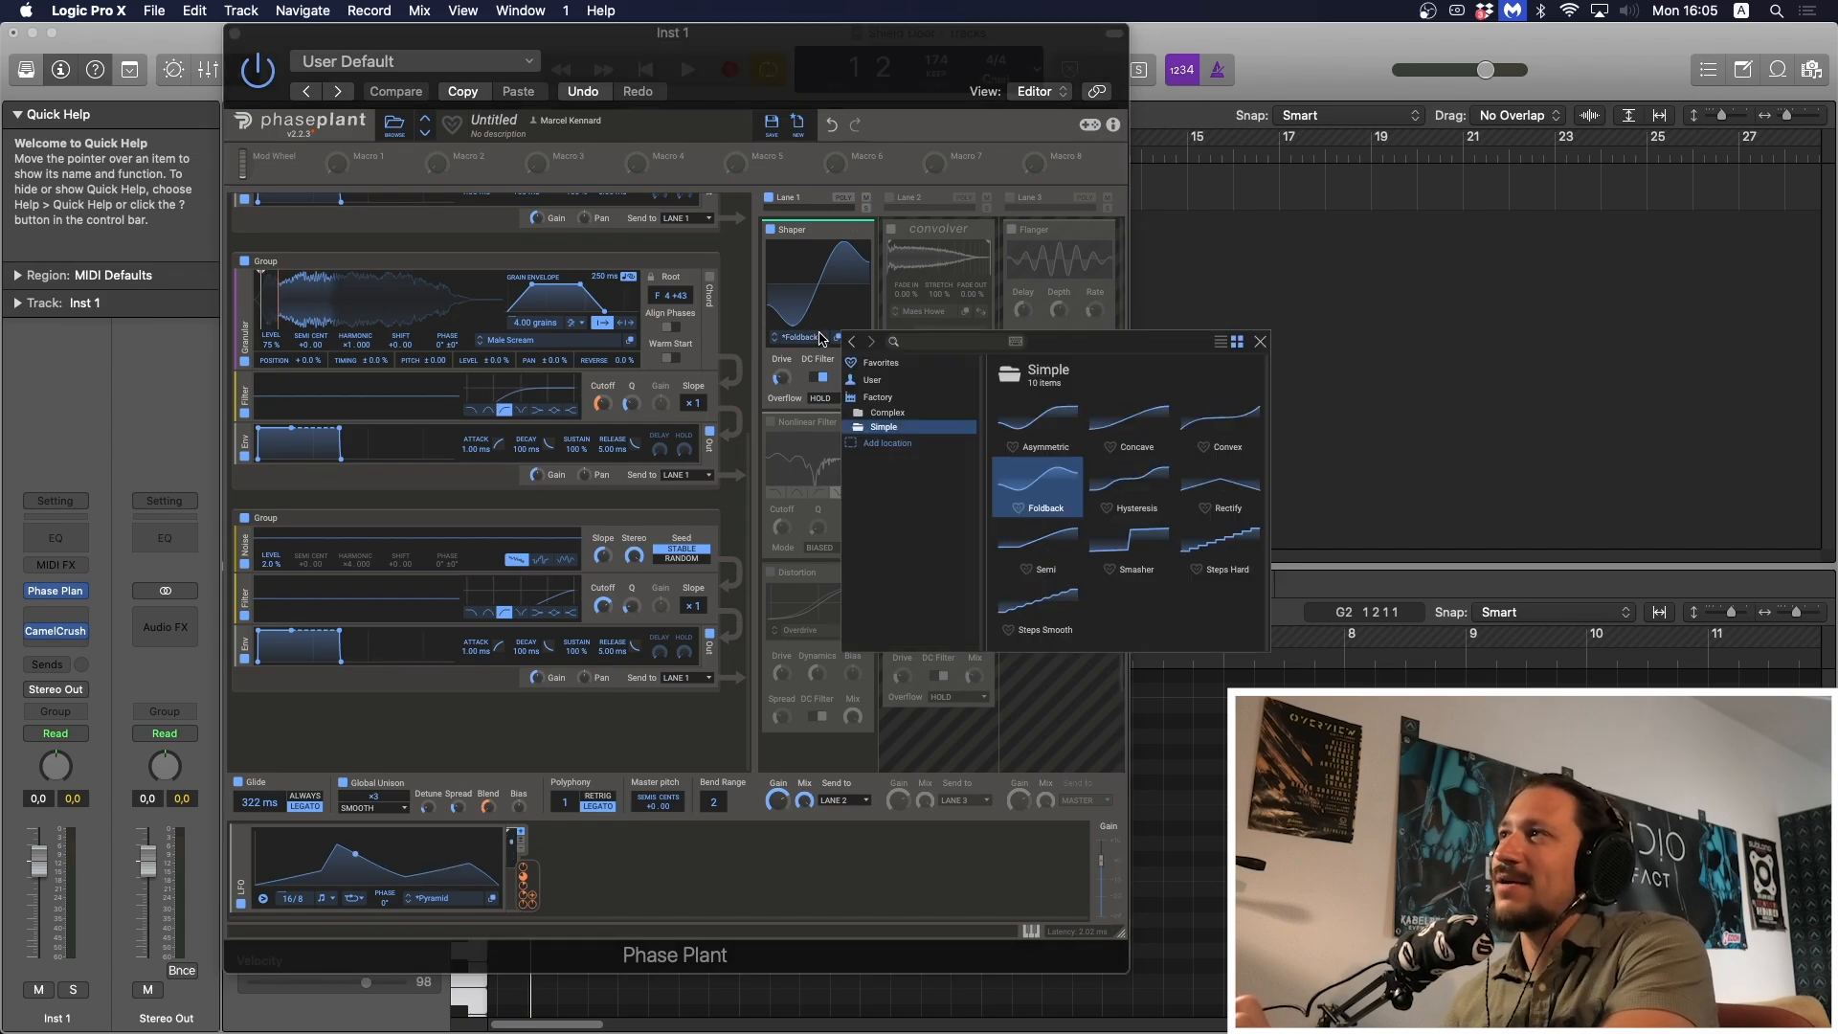
pyautogui.click(921, 412)
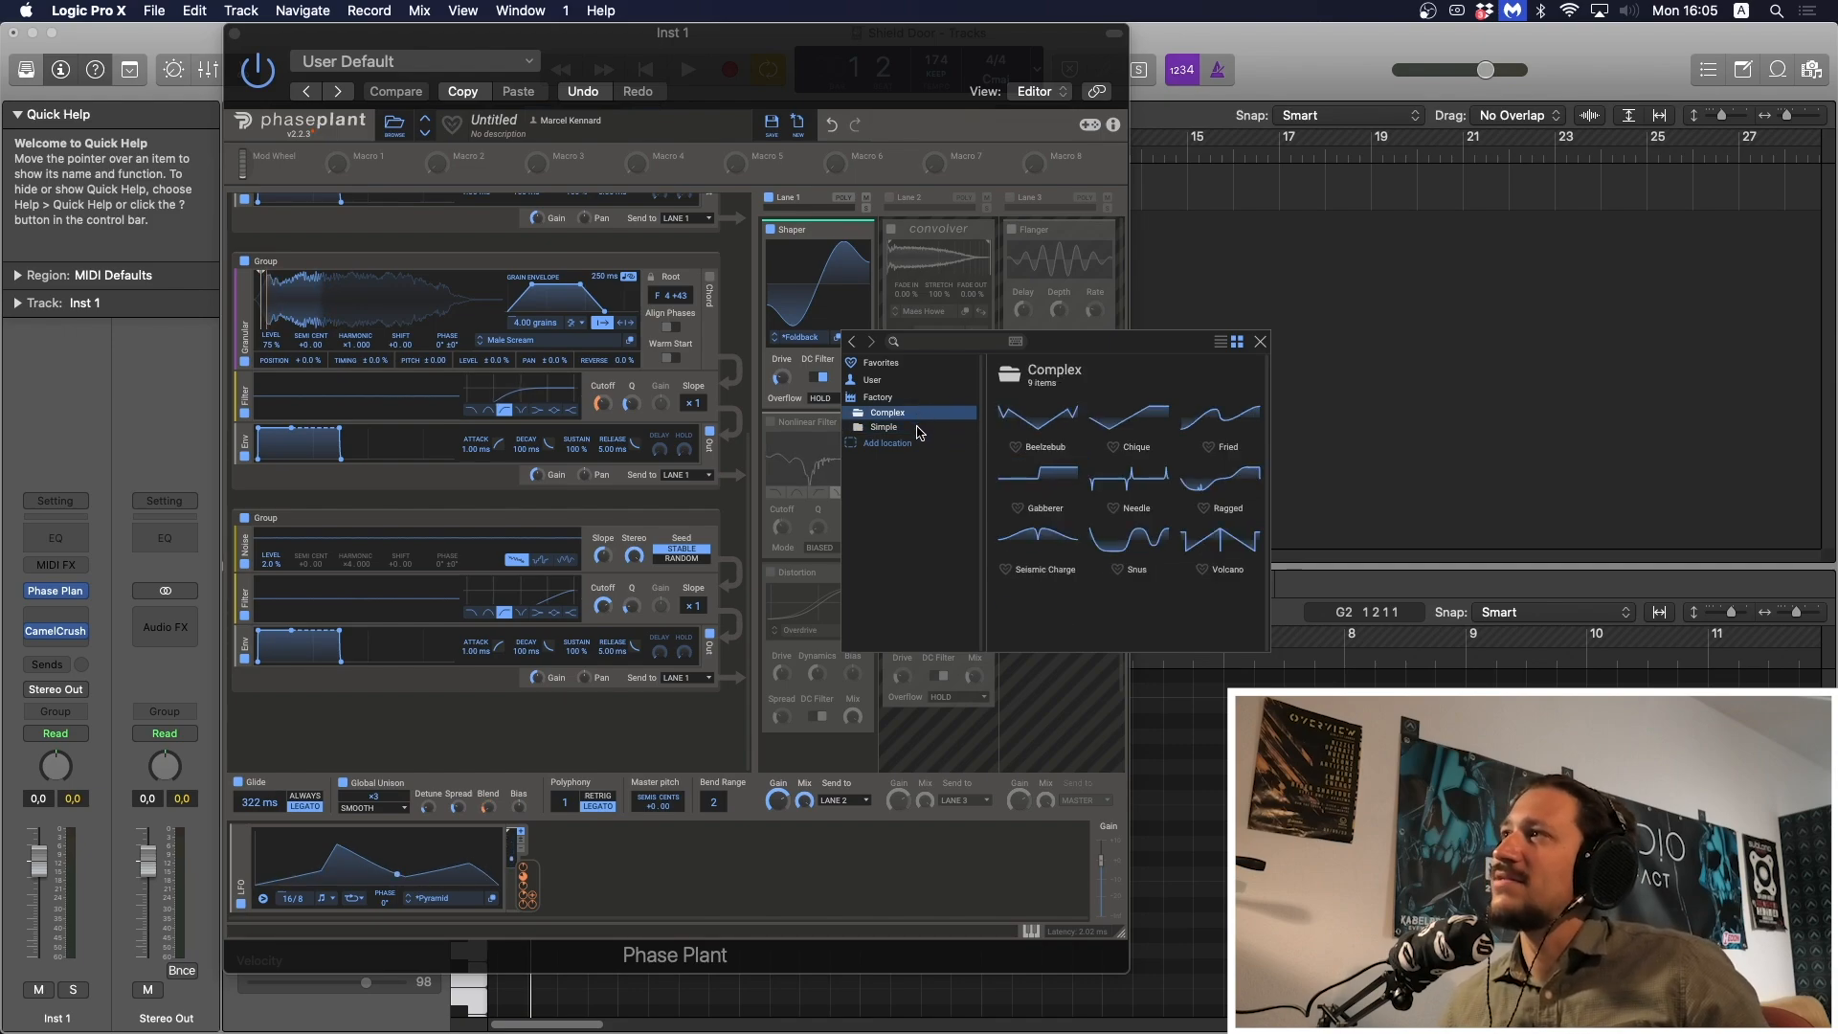
pyautogui.click(920, 428)
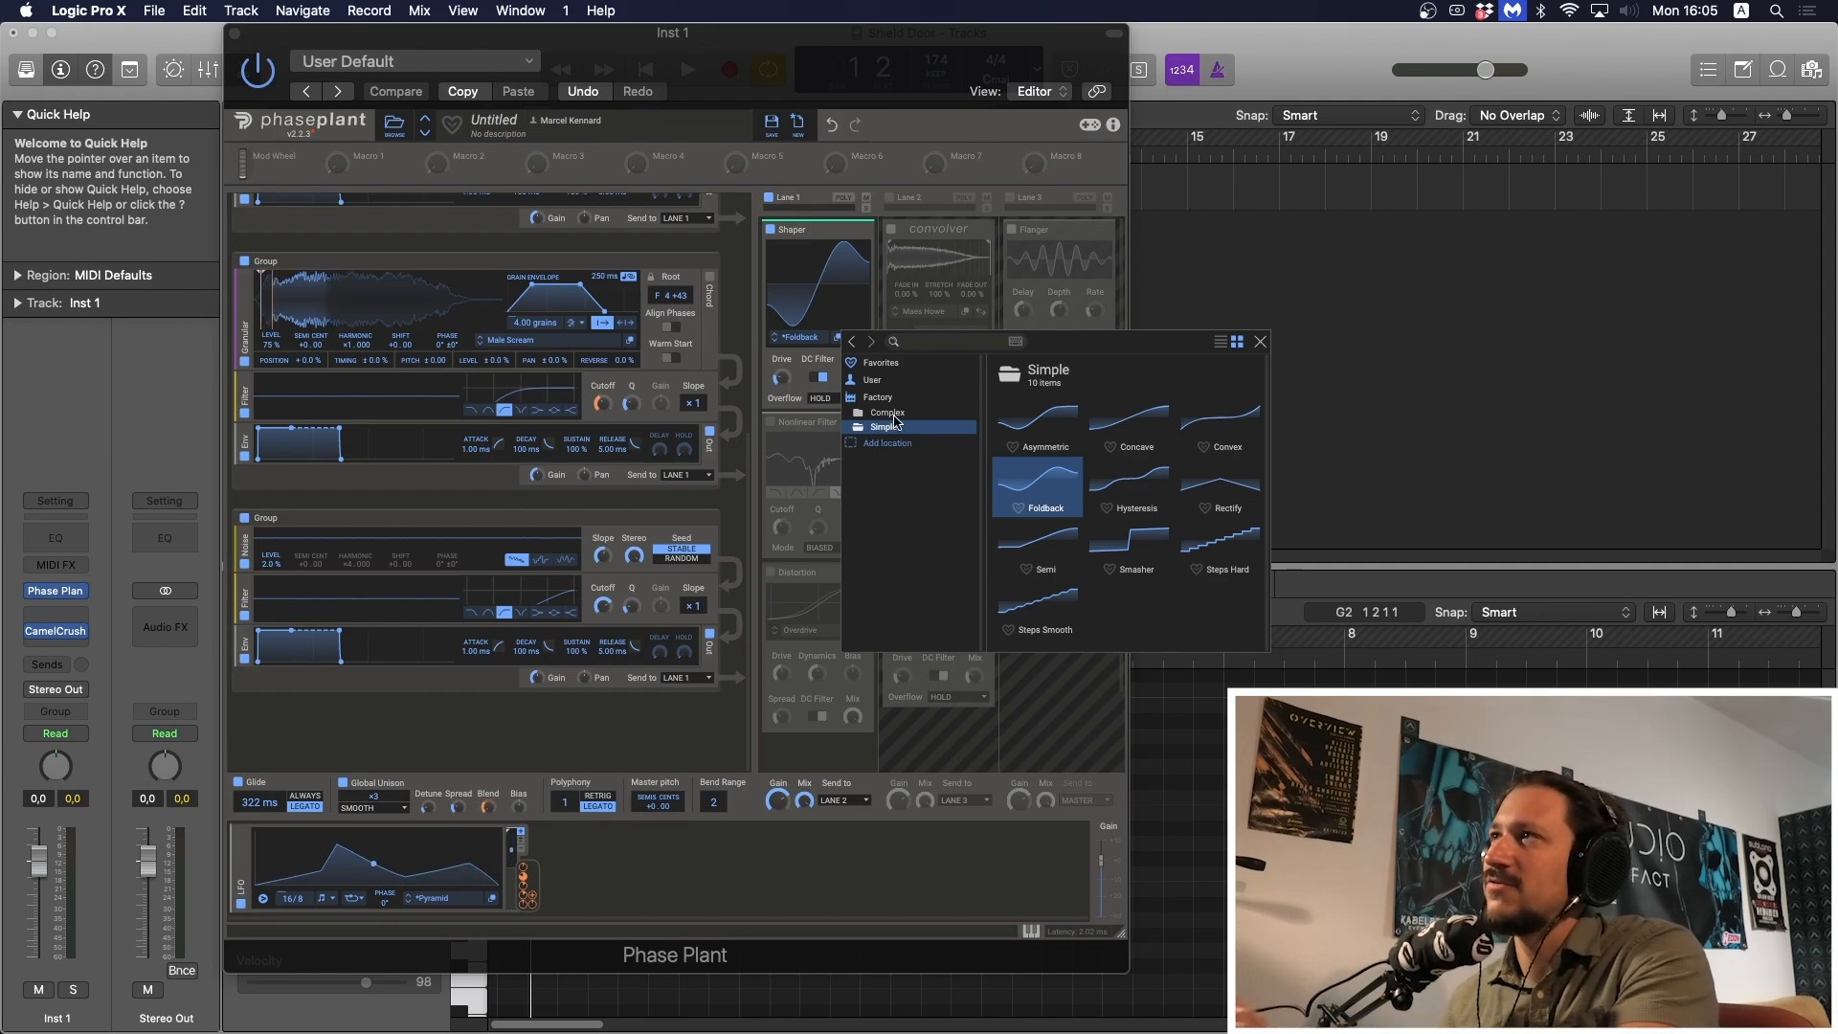
pyautogui.click(1259, 346)
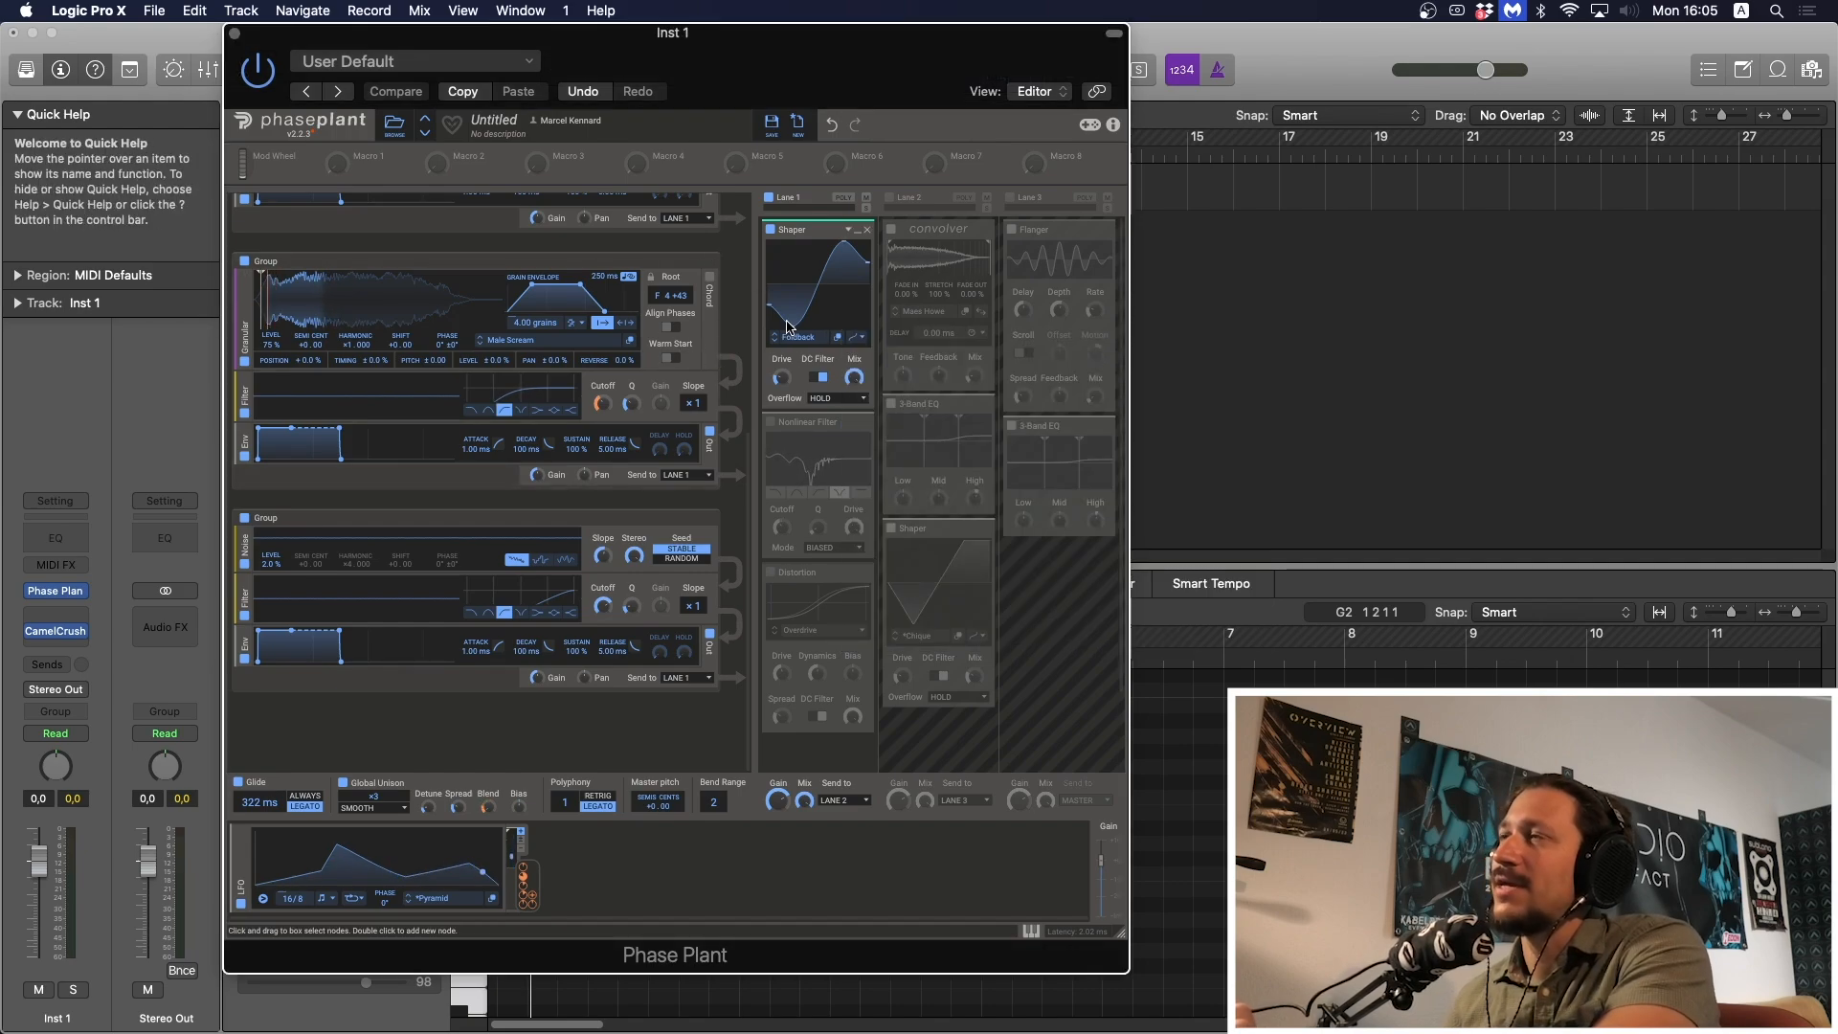
pyautogui.click(770, 229)
pyautogui.click(770, 230)
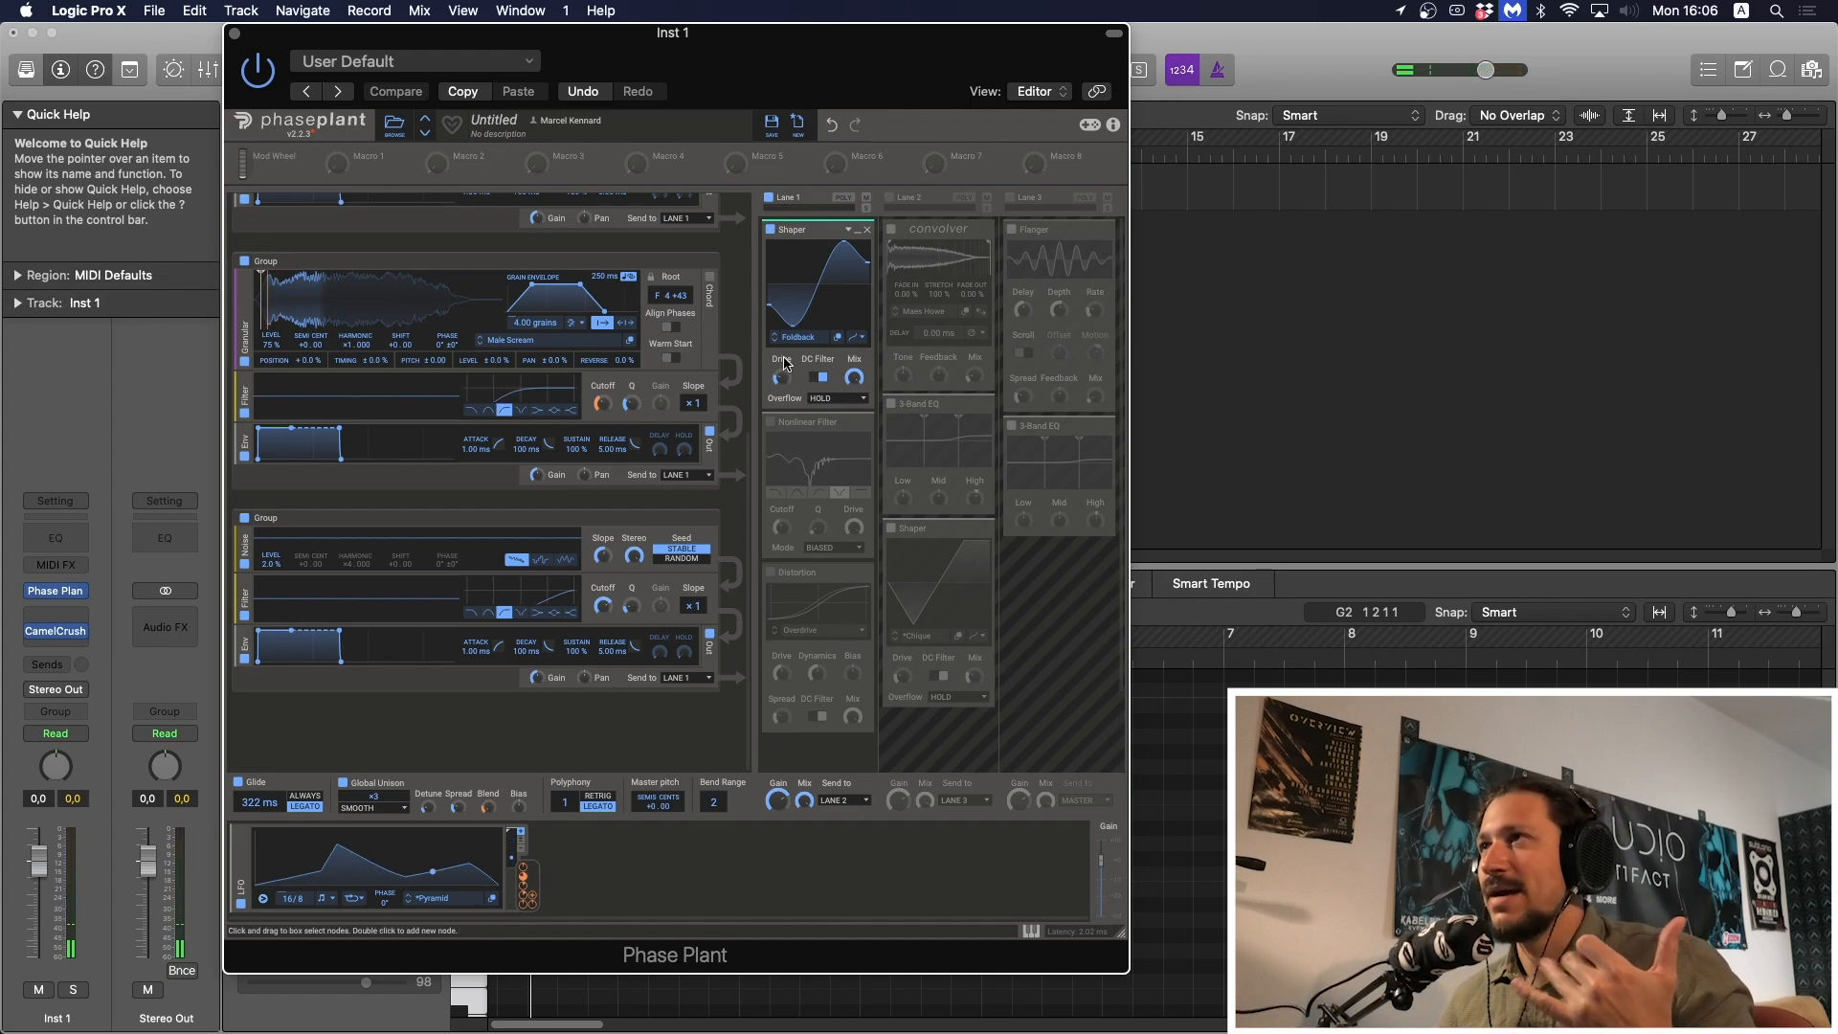
# Re-enable the Nonlinear Filter in Lane 1 with its mode set to Biased, and re-enable the Distortion below it.
pyautogui.click(771, 424)
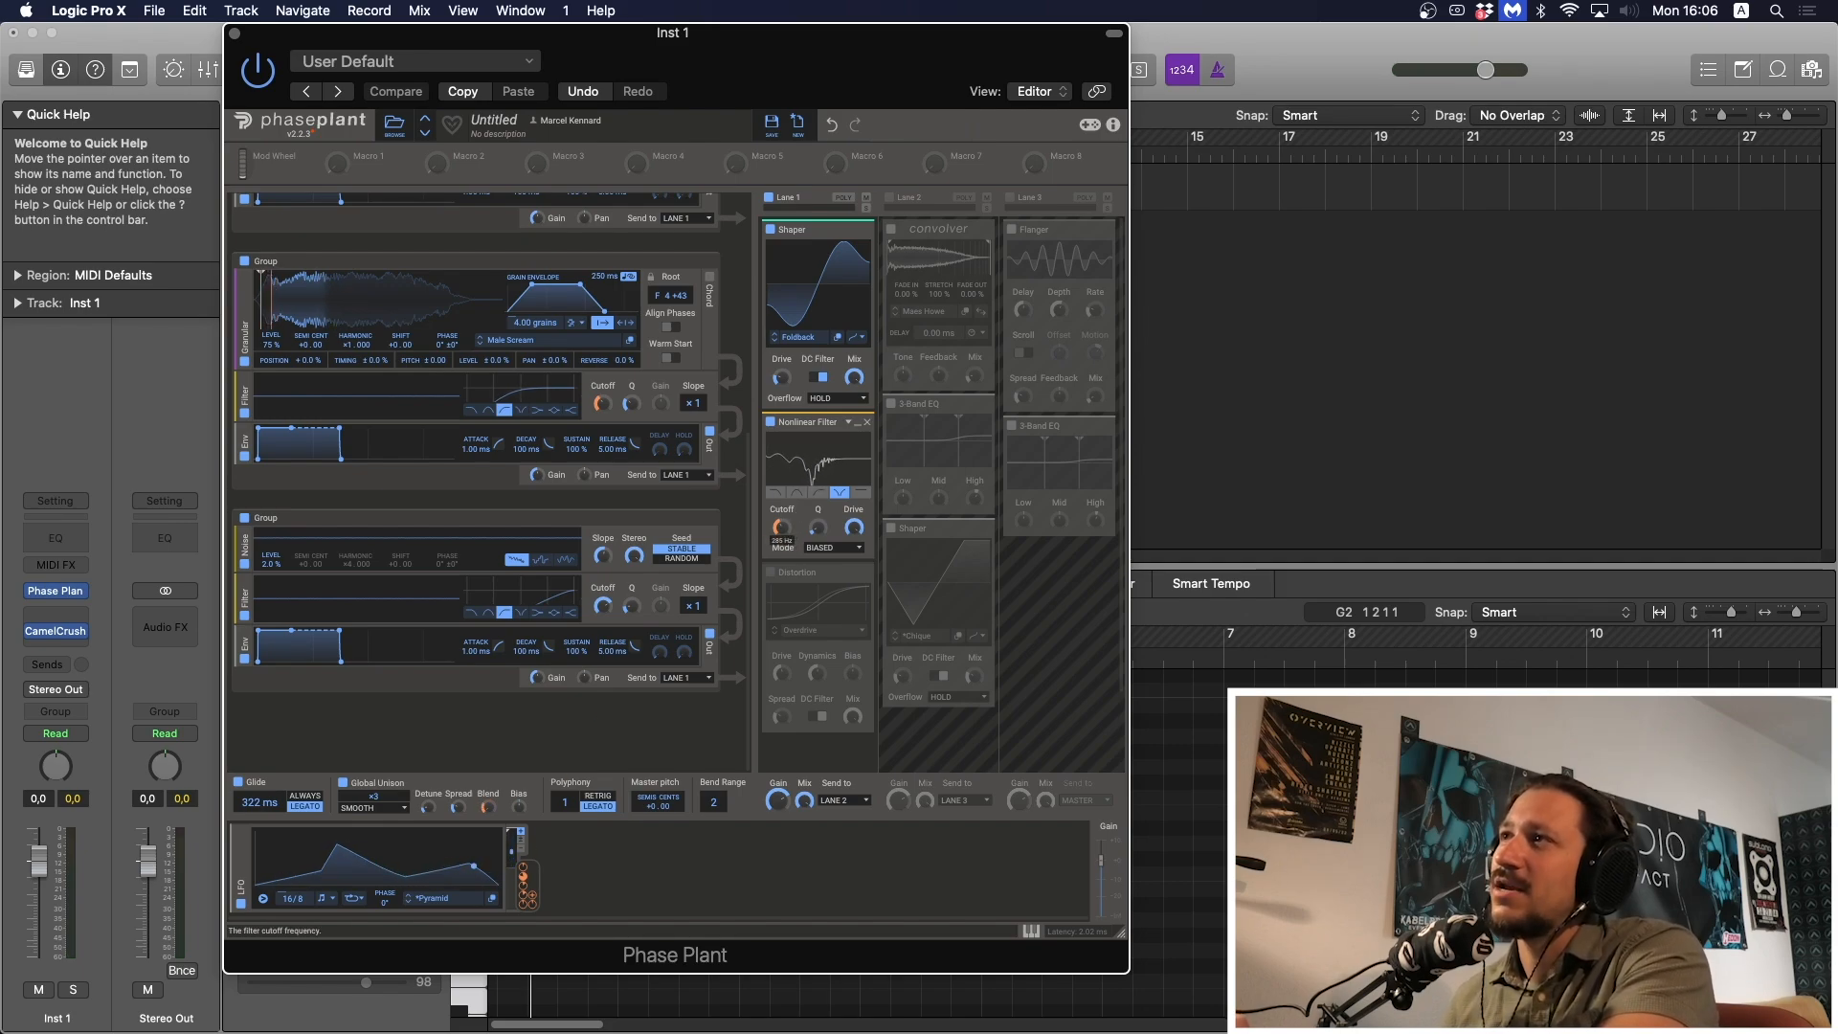
pyautogui.moveTo(785, 543)
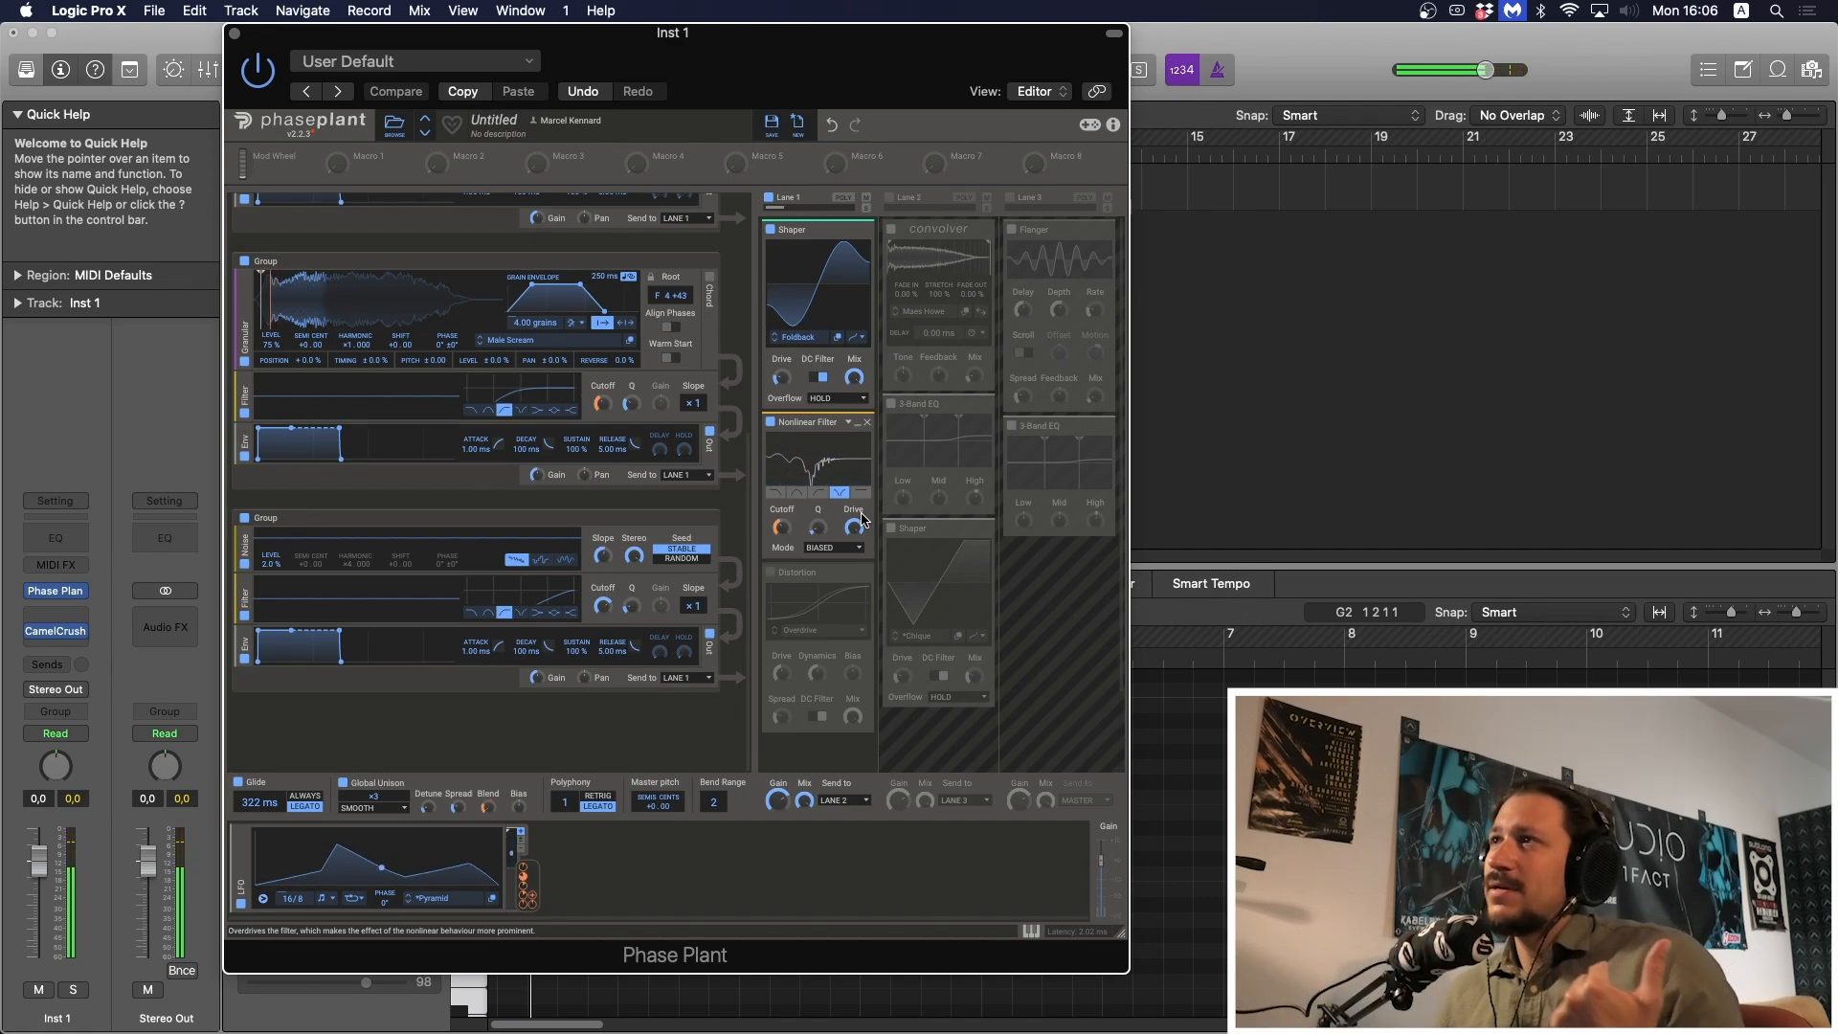
pyautogui.click(834, 555)
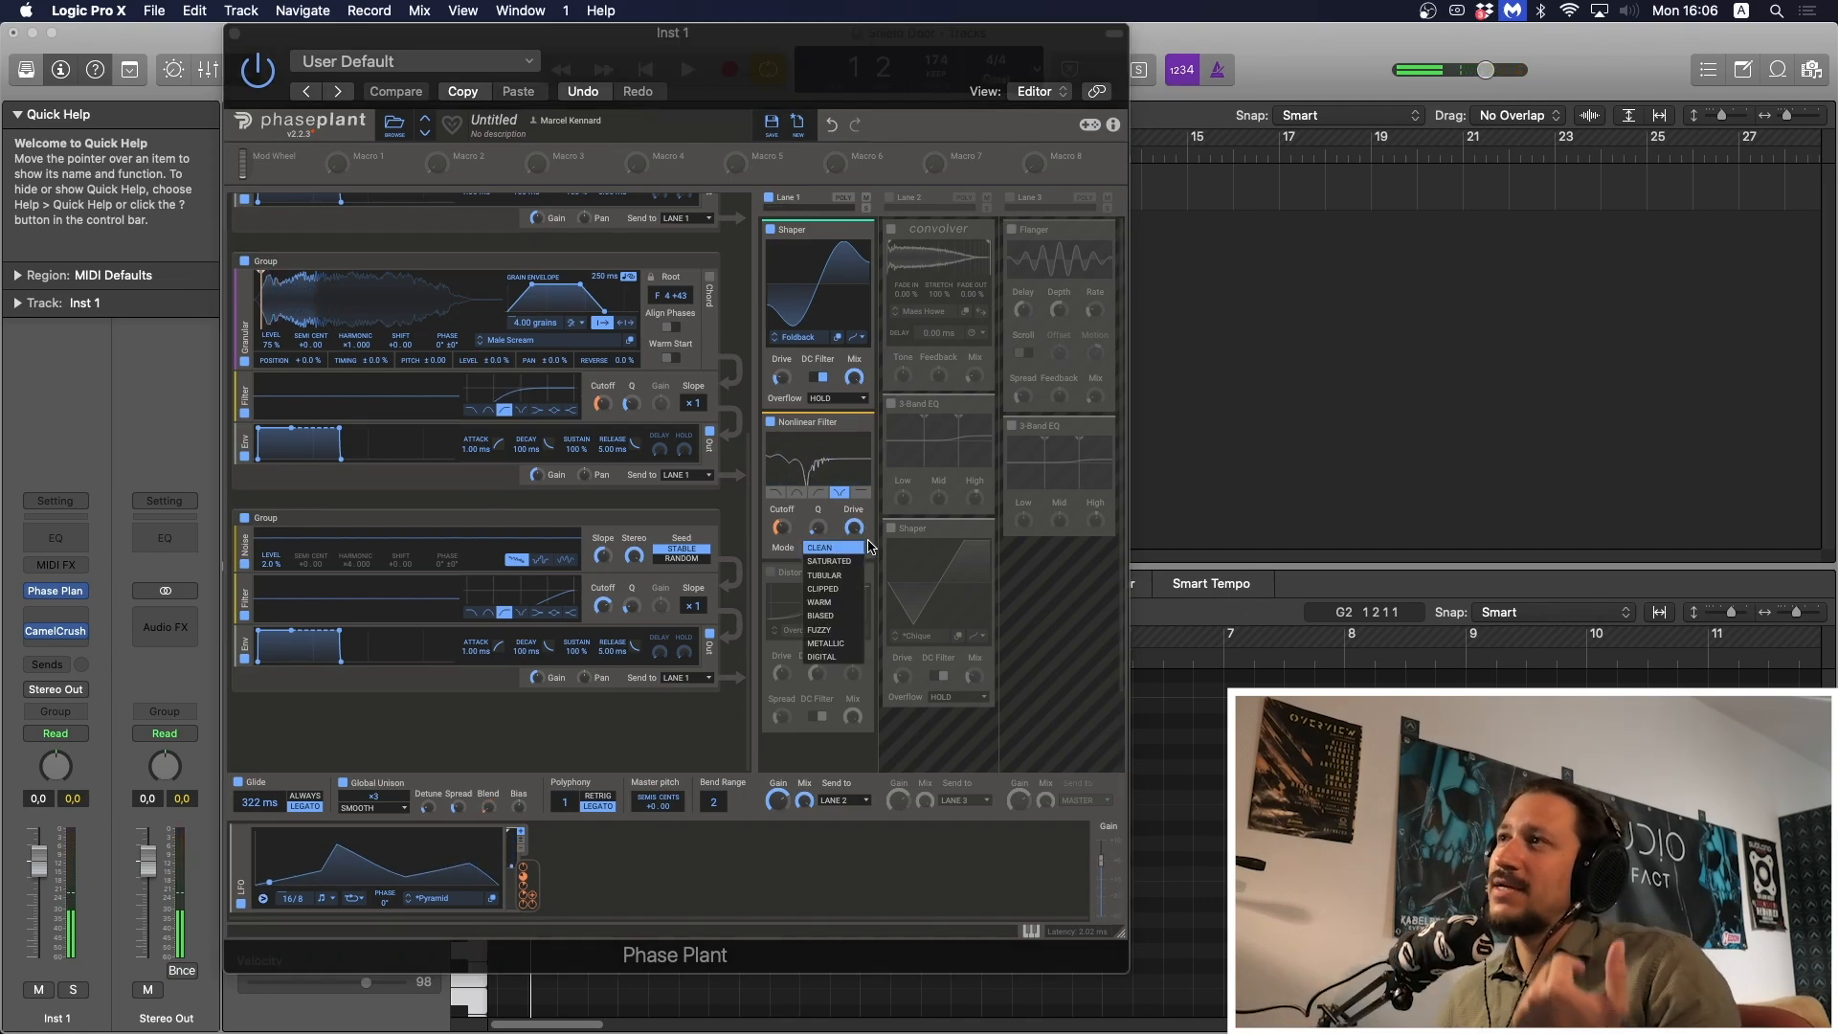
pyautogui.click(852, 617)
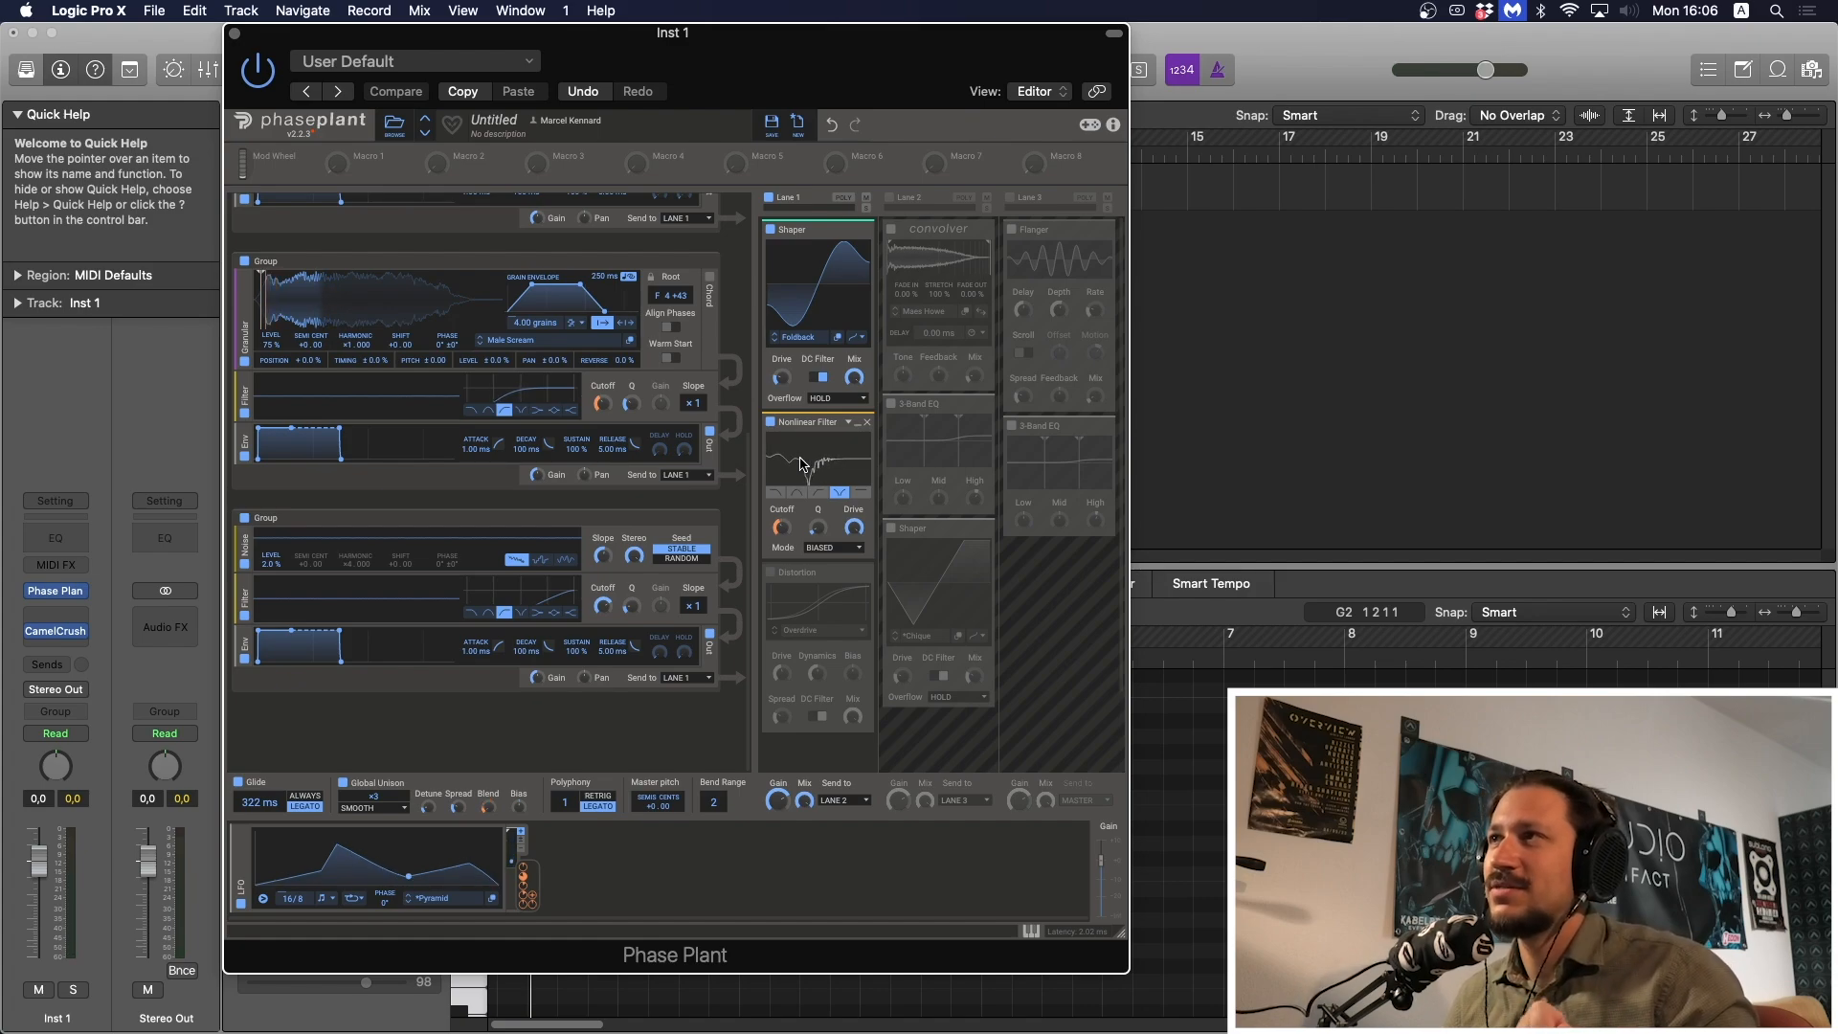
pyautogui.click(770, 573)
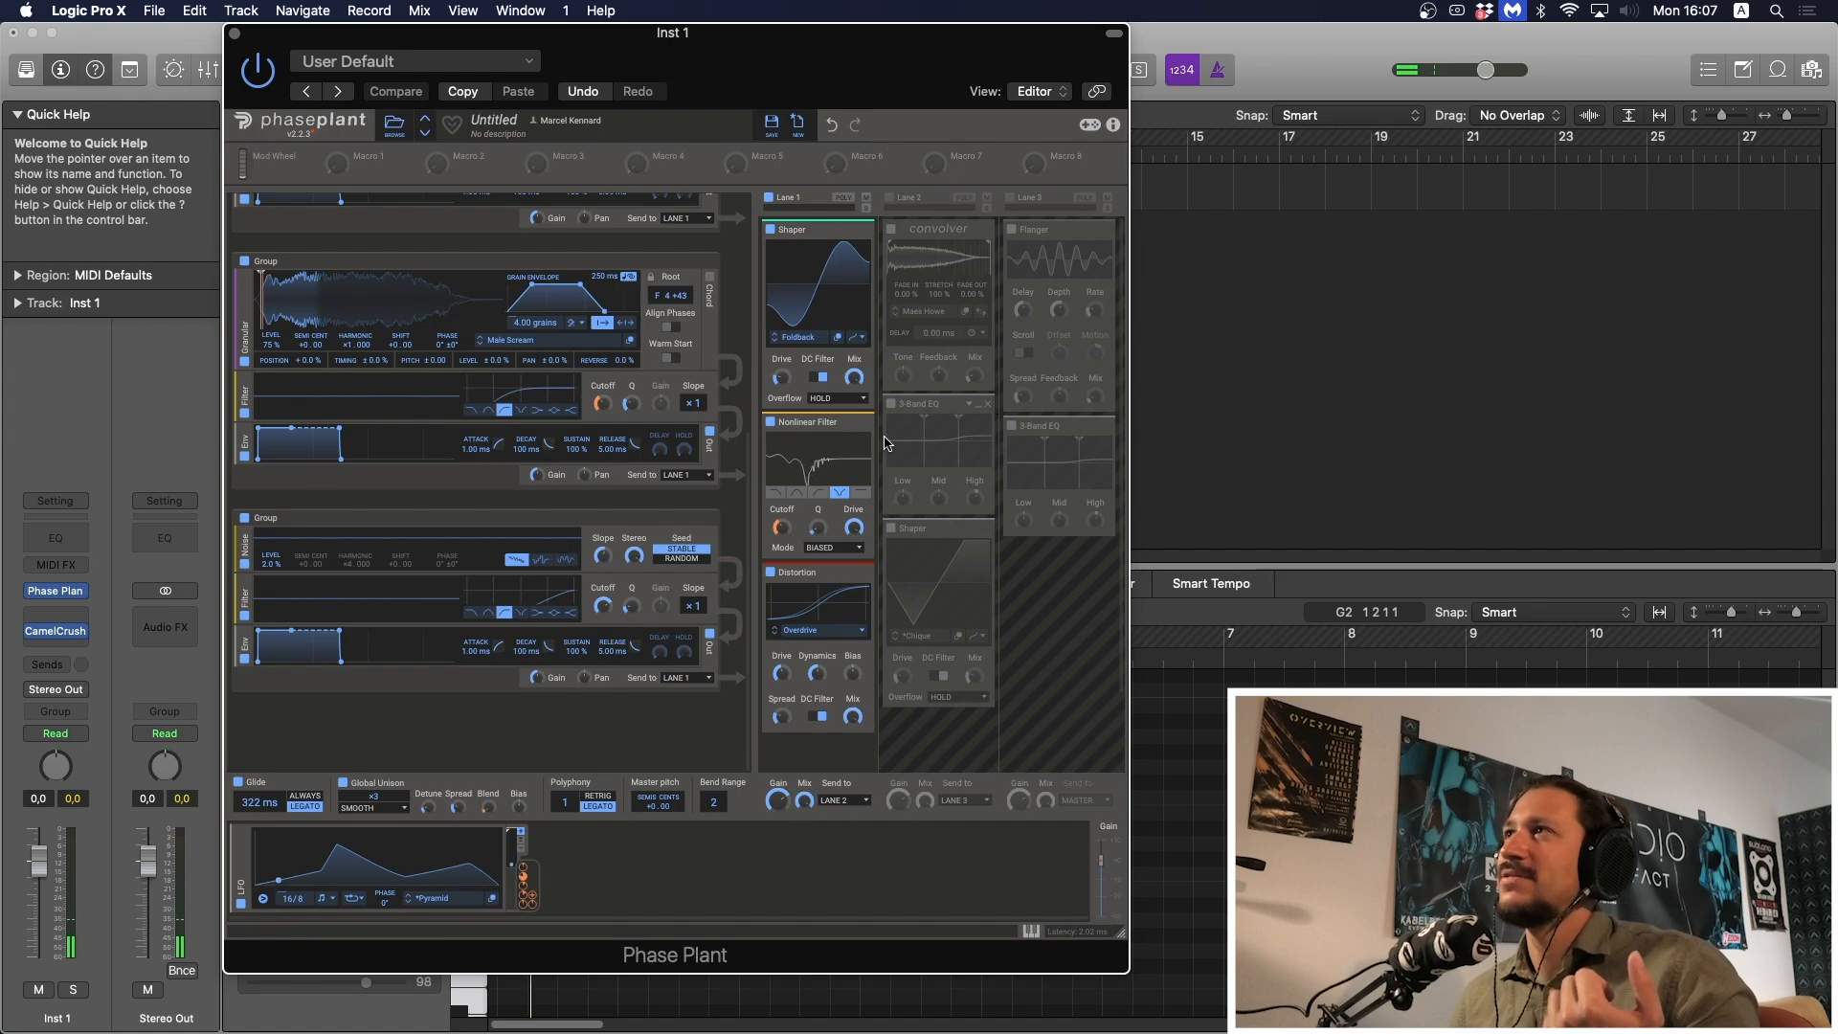
# Enable effects Lane 2 and bypass its Shaper, 3-Band EQ and Convolver.
pyautogui.click(892, 203)
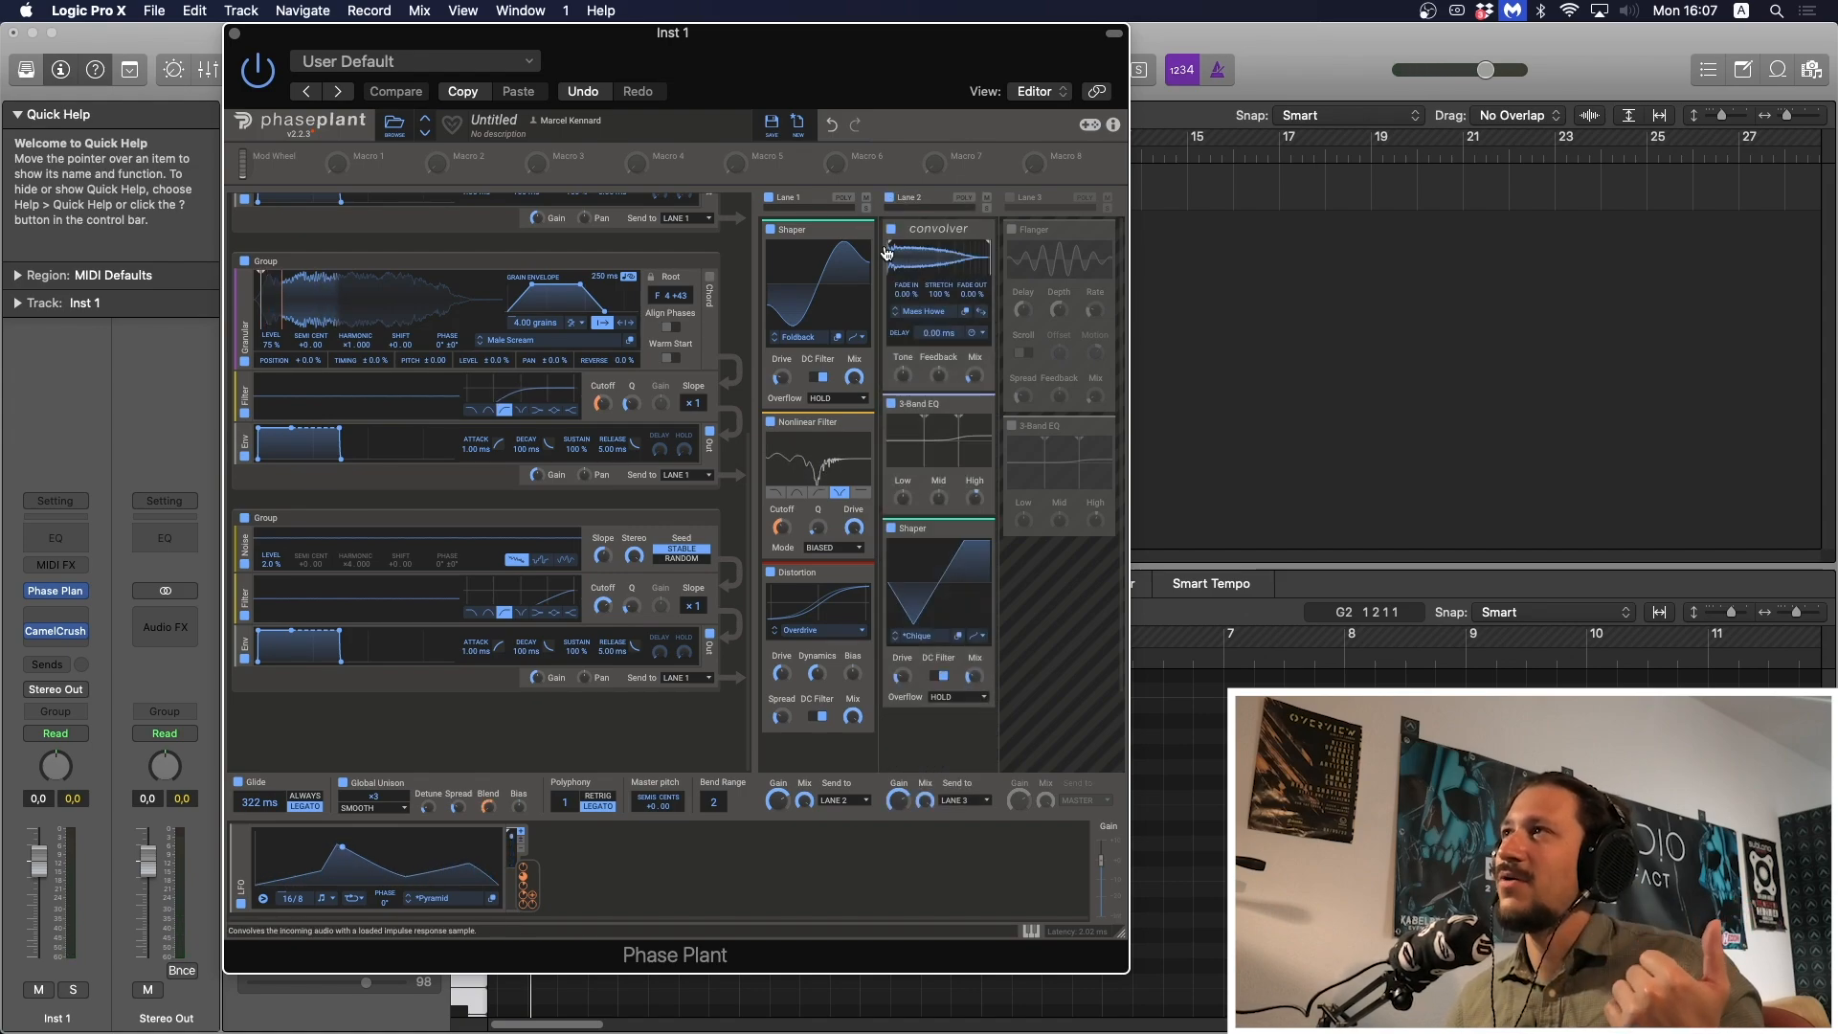
pyautogui.click(892, 529)
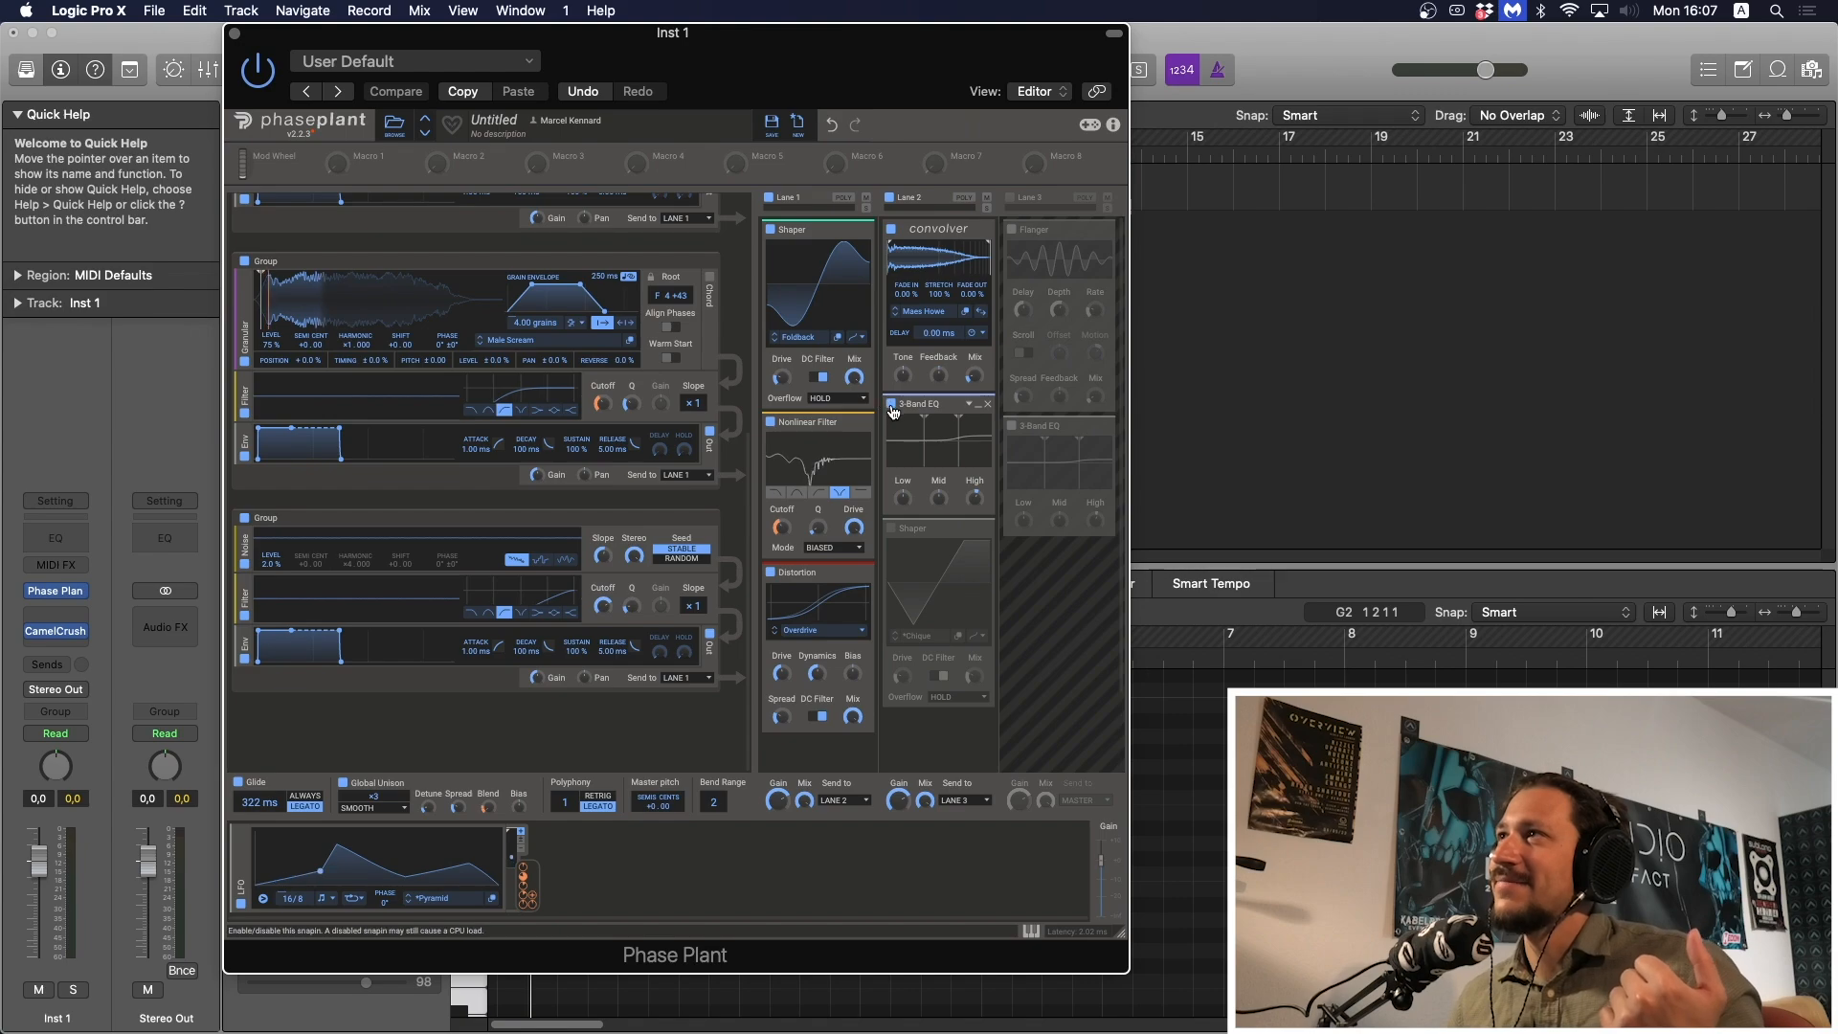
pyautogui.click(891, 404)
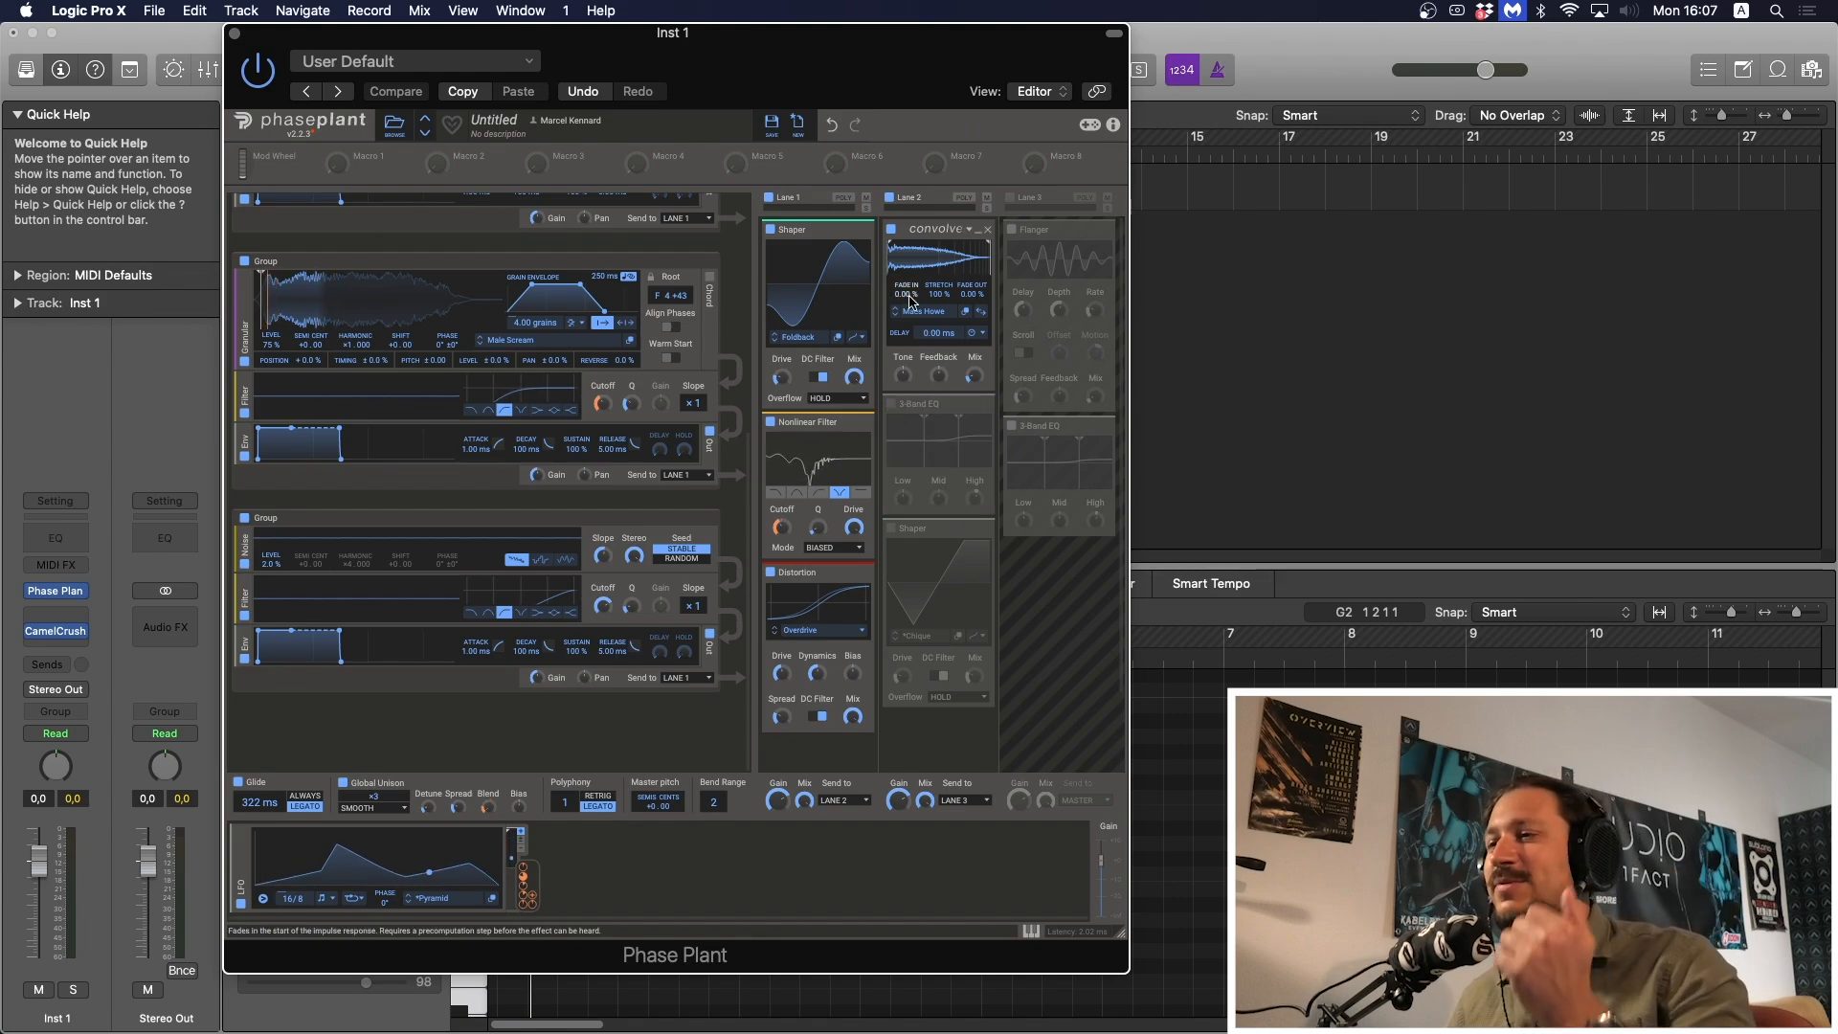
pyautogui.click(891, 230)
# Re-enable the Convolver and 3-Band EQ in Lane 2, trying the Convolver's Mix and the EQ's High gain.
pyautogui.press('space')
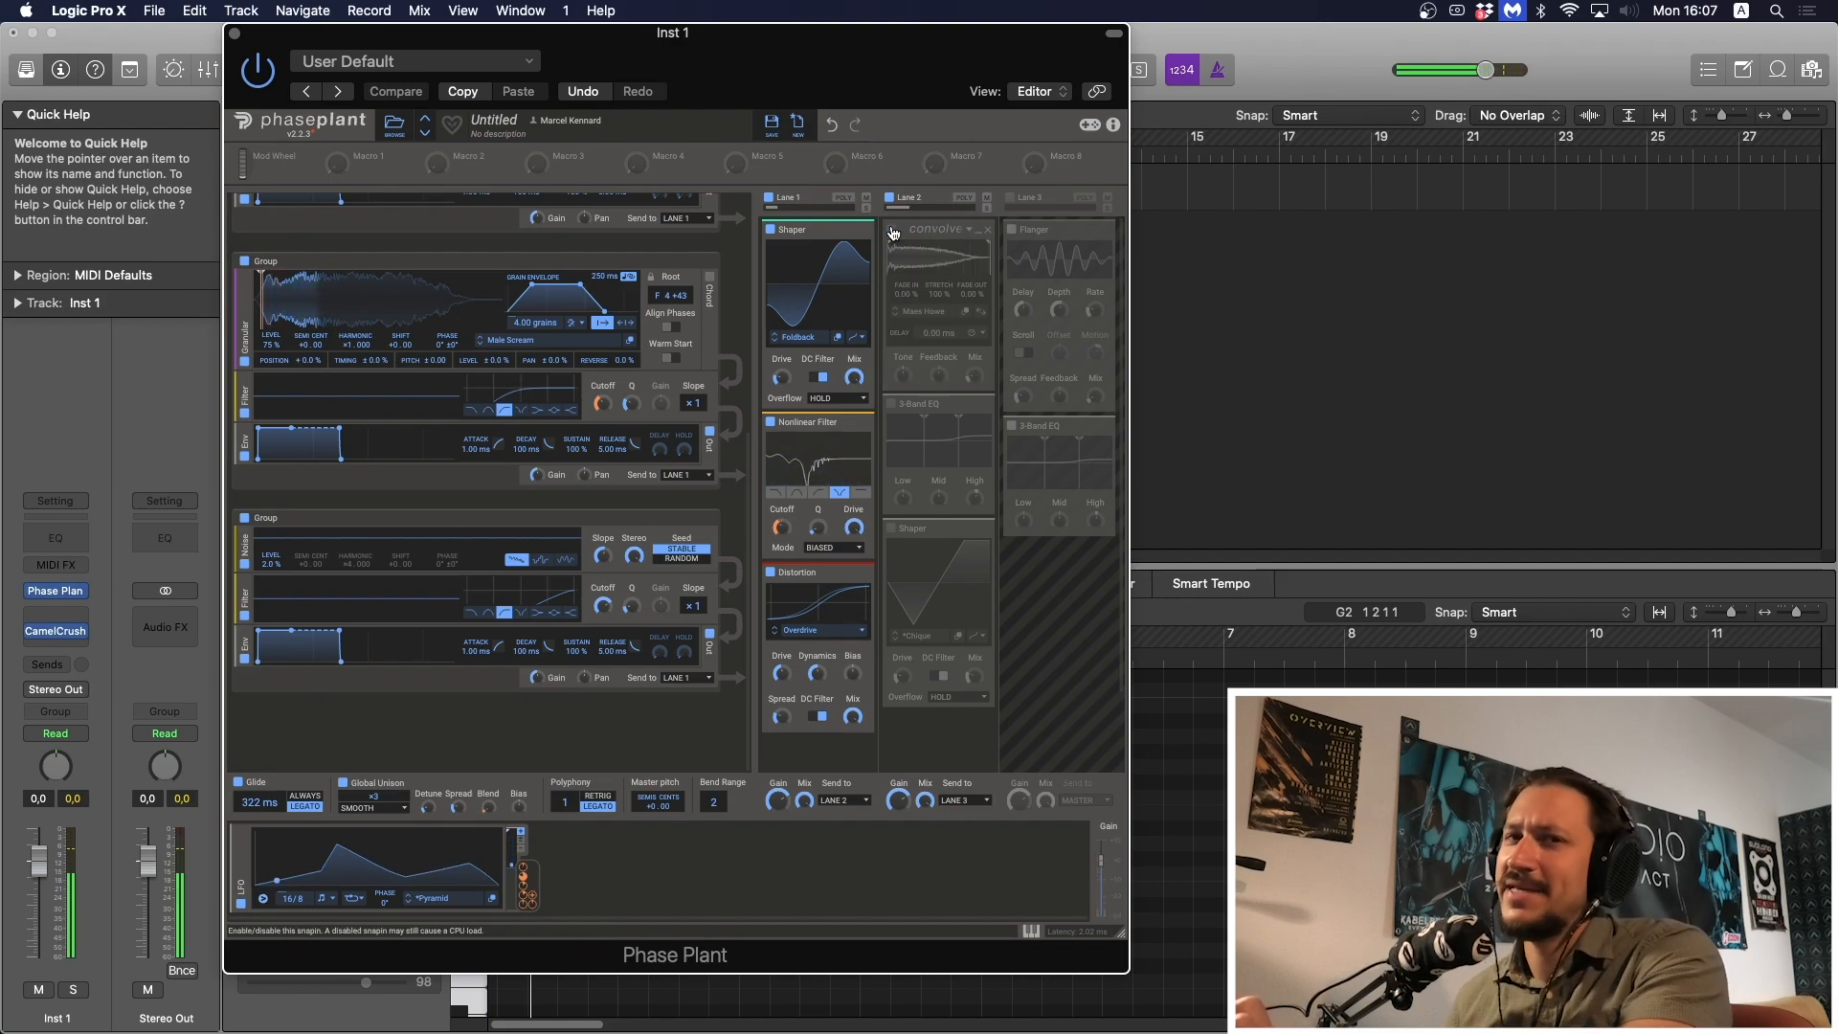
pyautogui.click(891, 230)
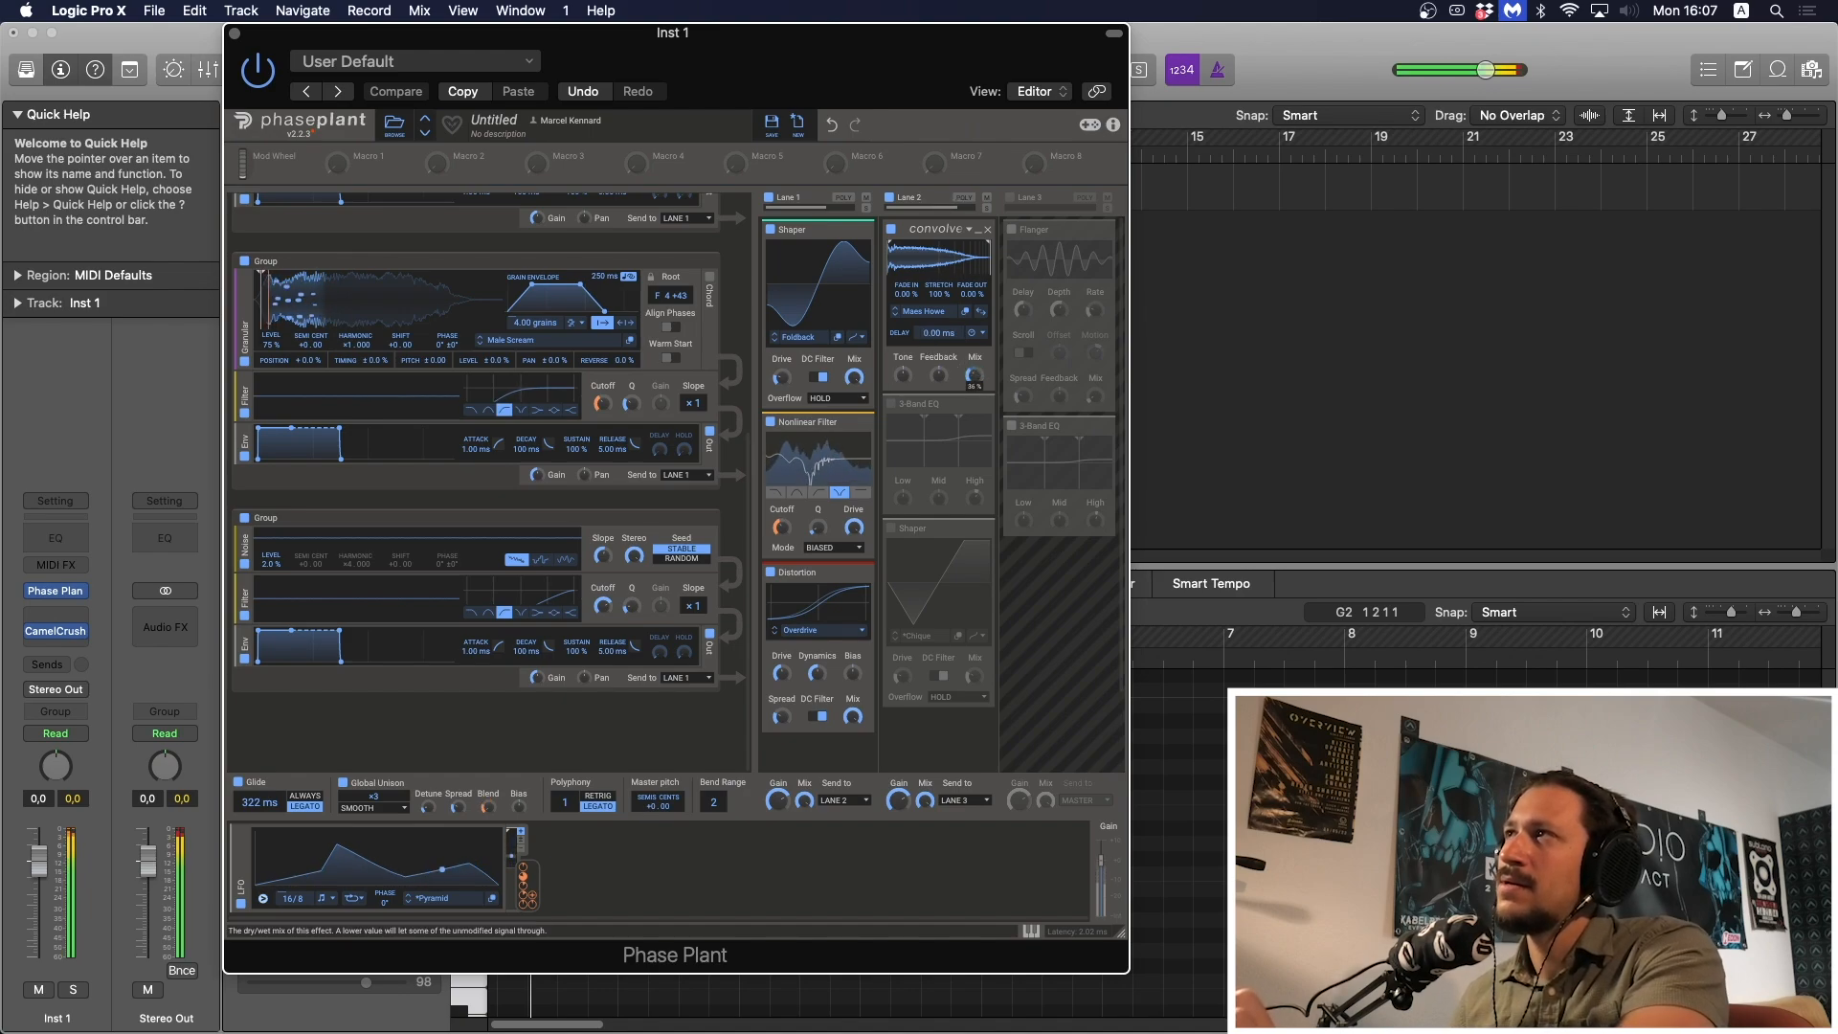
pyautogui.moveTo(974, 376); pyautogui.dragTo(975, 378)
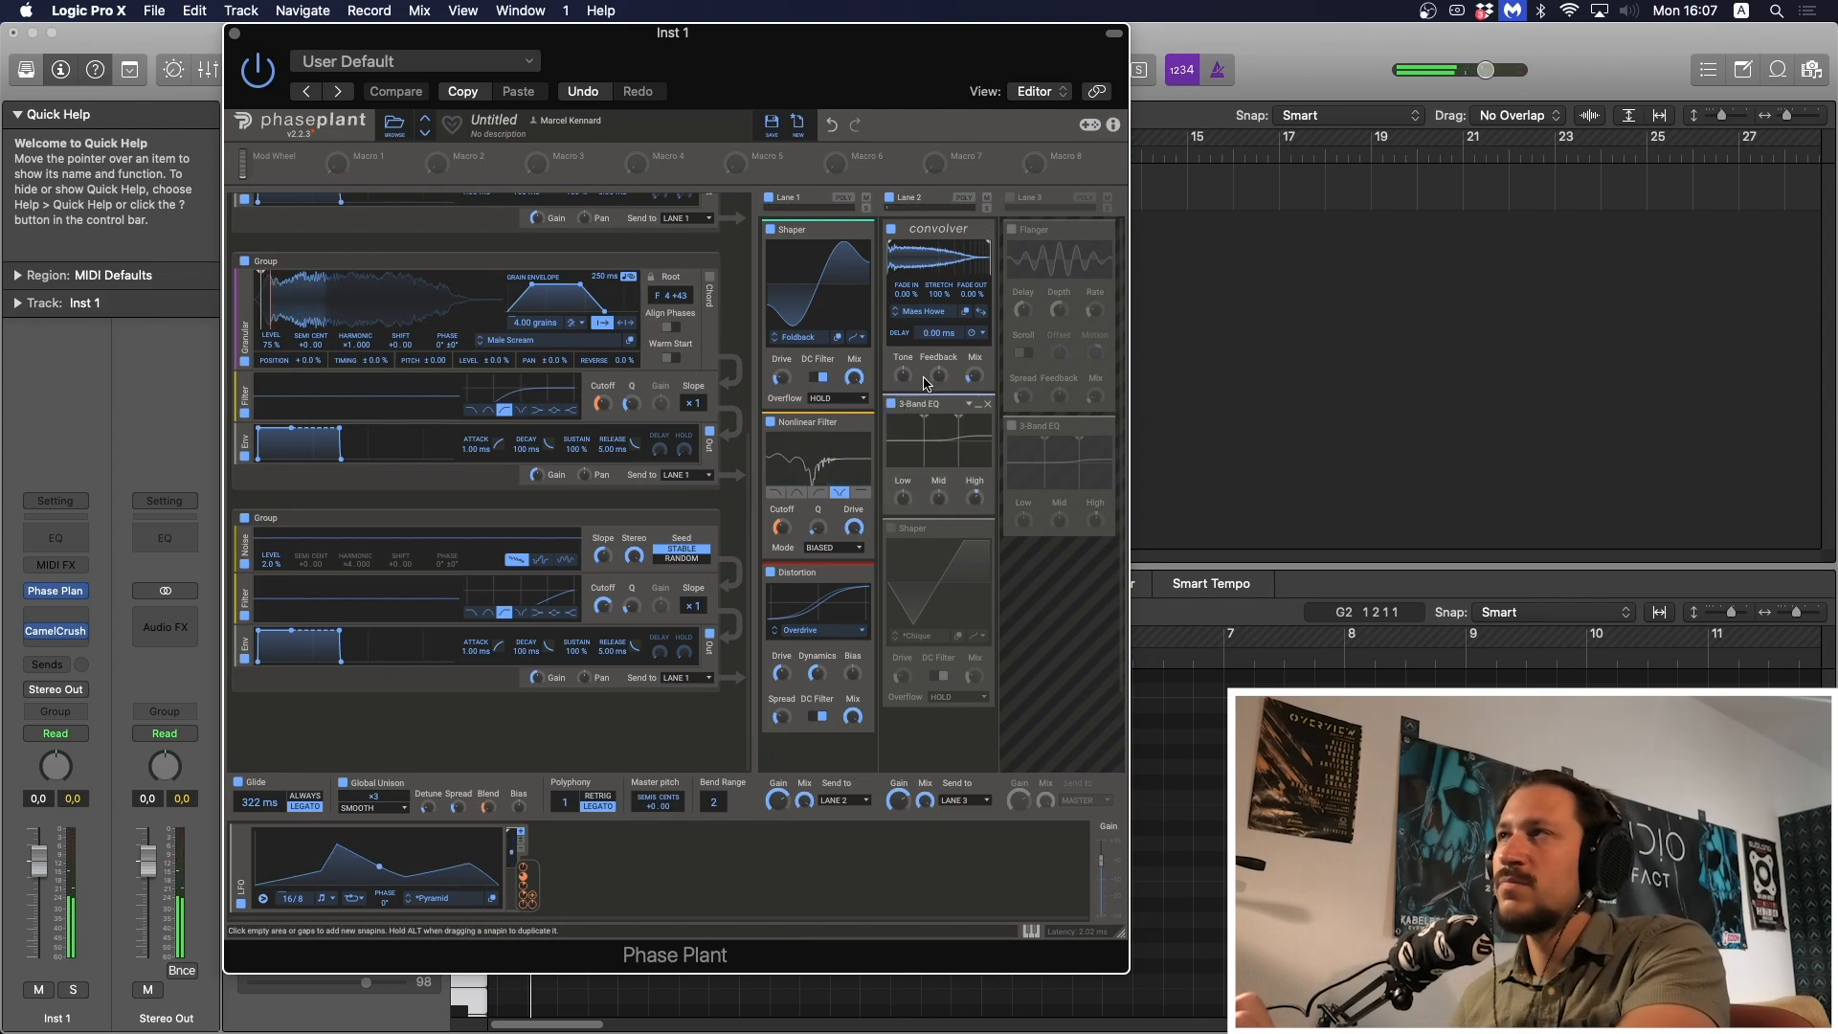
pyautogui.moveTo(976, 376); pyautogui.dragTo(976, 380)
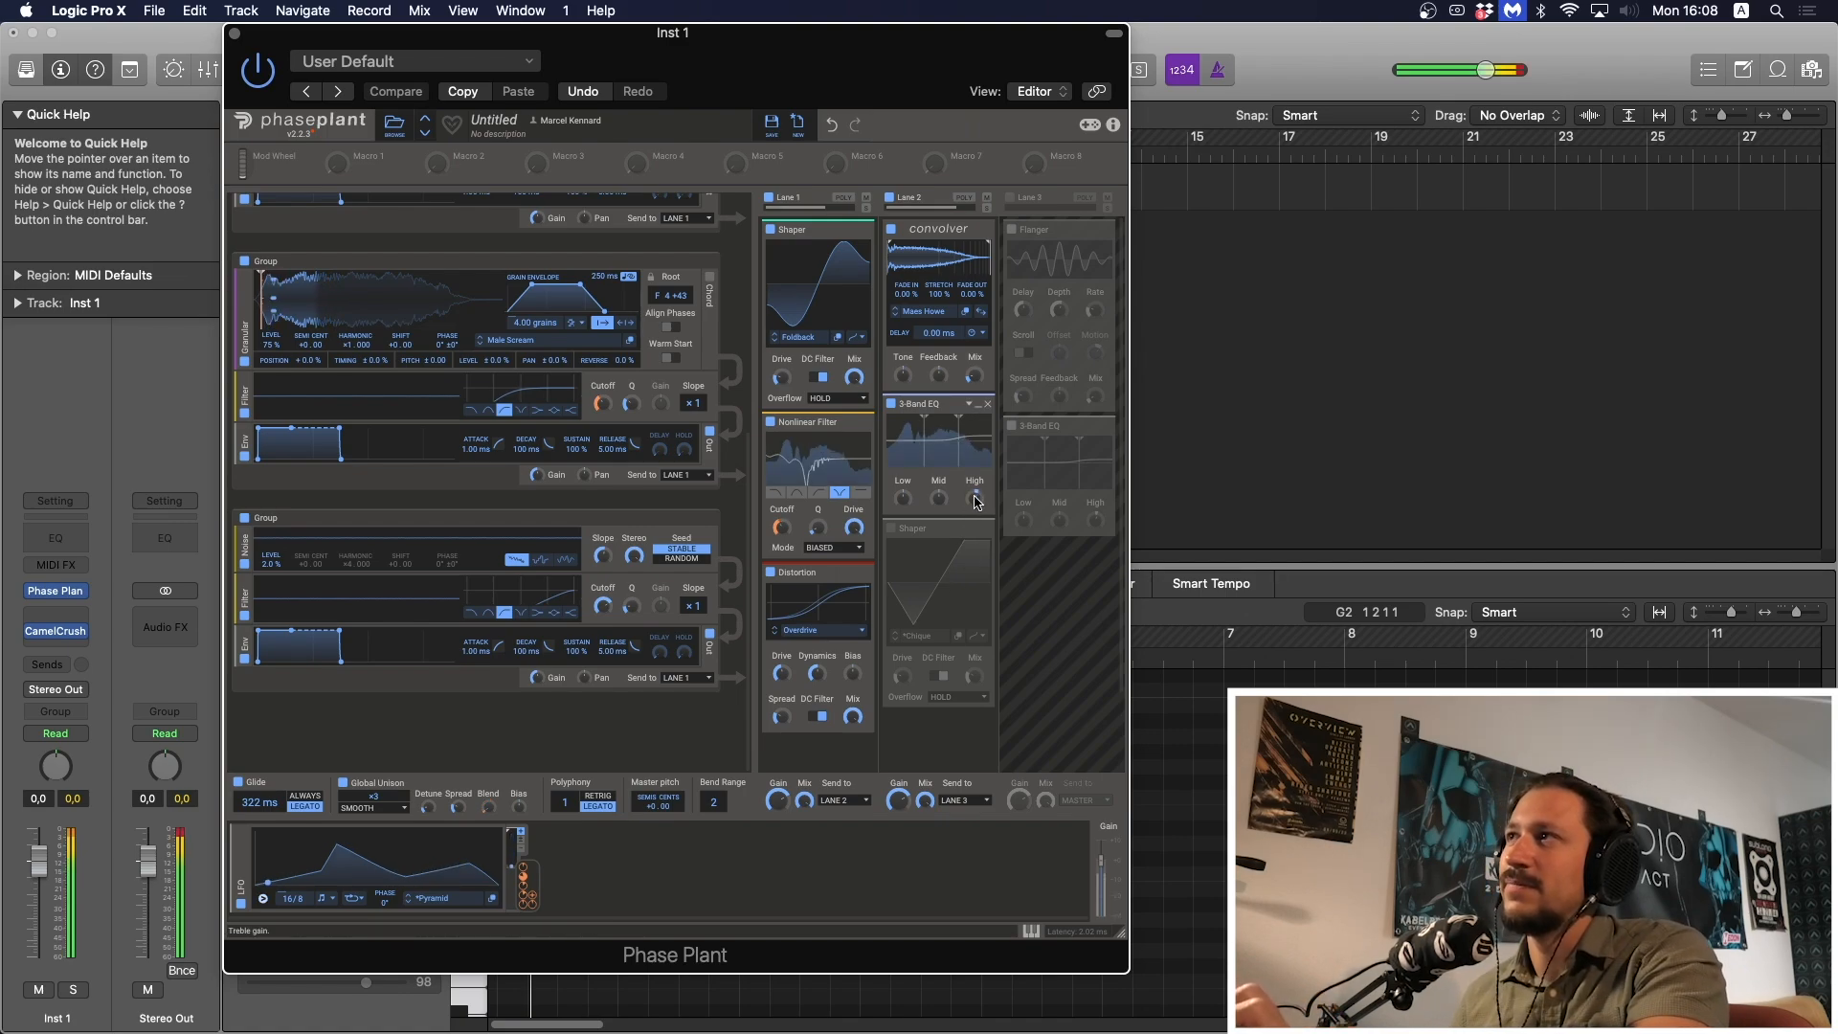
pyautogui.moveTo(974, 497); pyautogui.dragTo(974, 495)
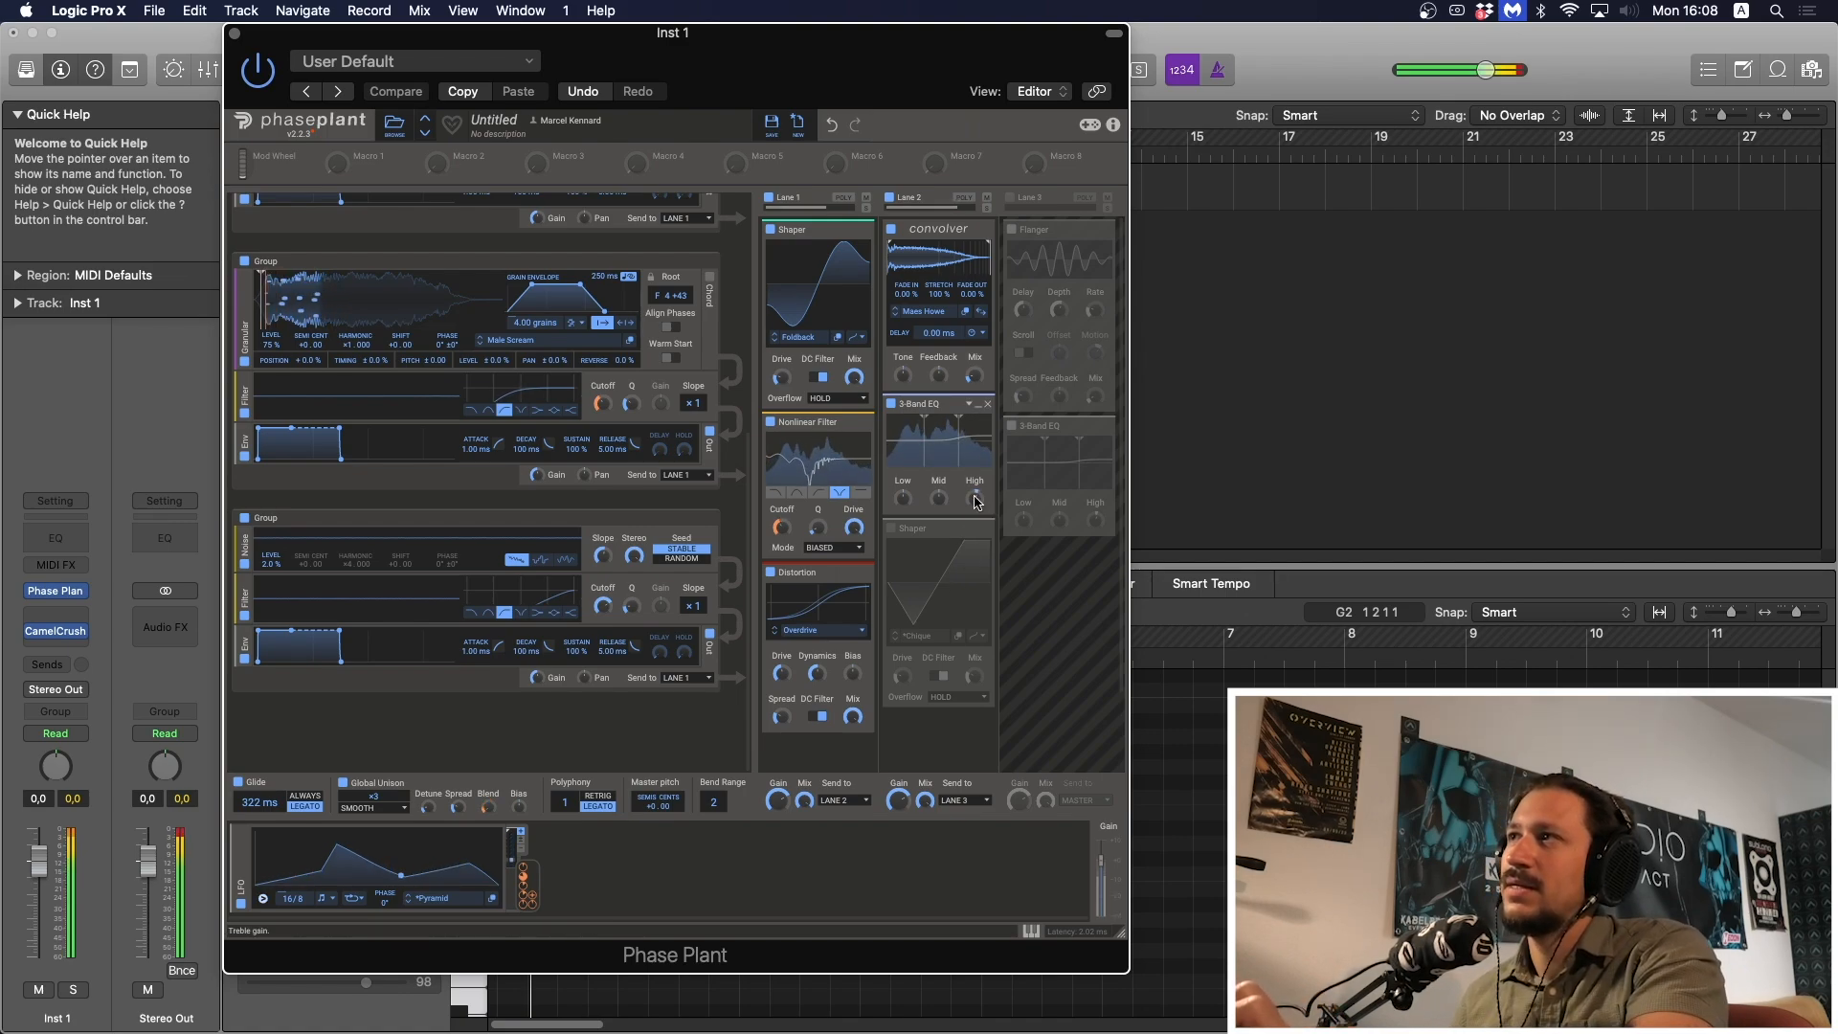
# Re-enable the Shaper in Lane 2, check the factory Complex shapes, and try its Mix at 100% before lowering it.
pyautogui.click(891, 528)
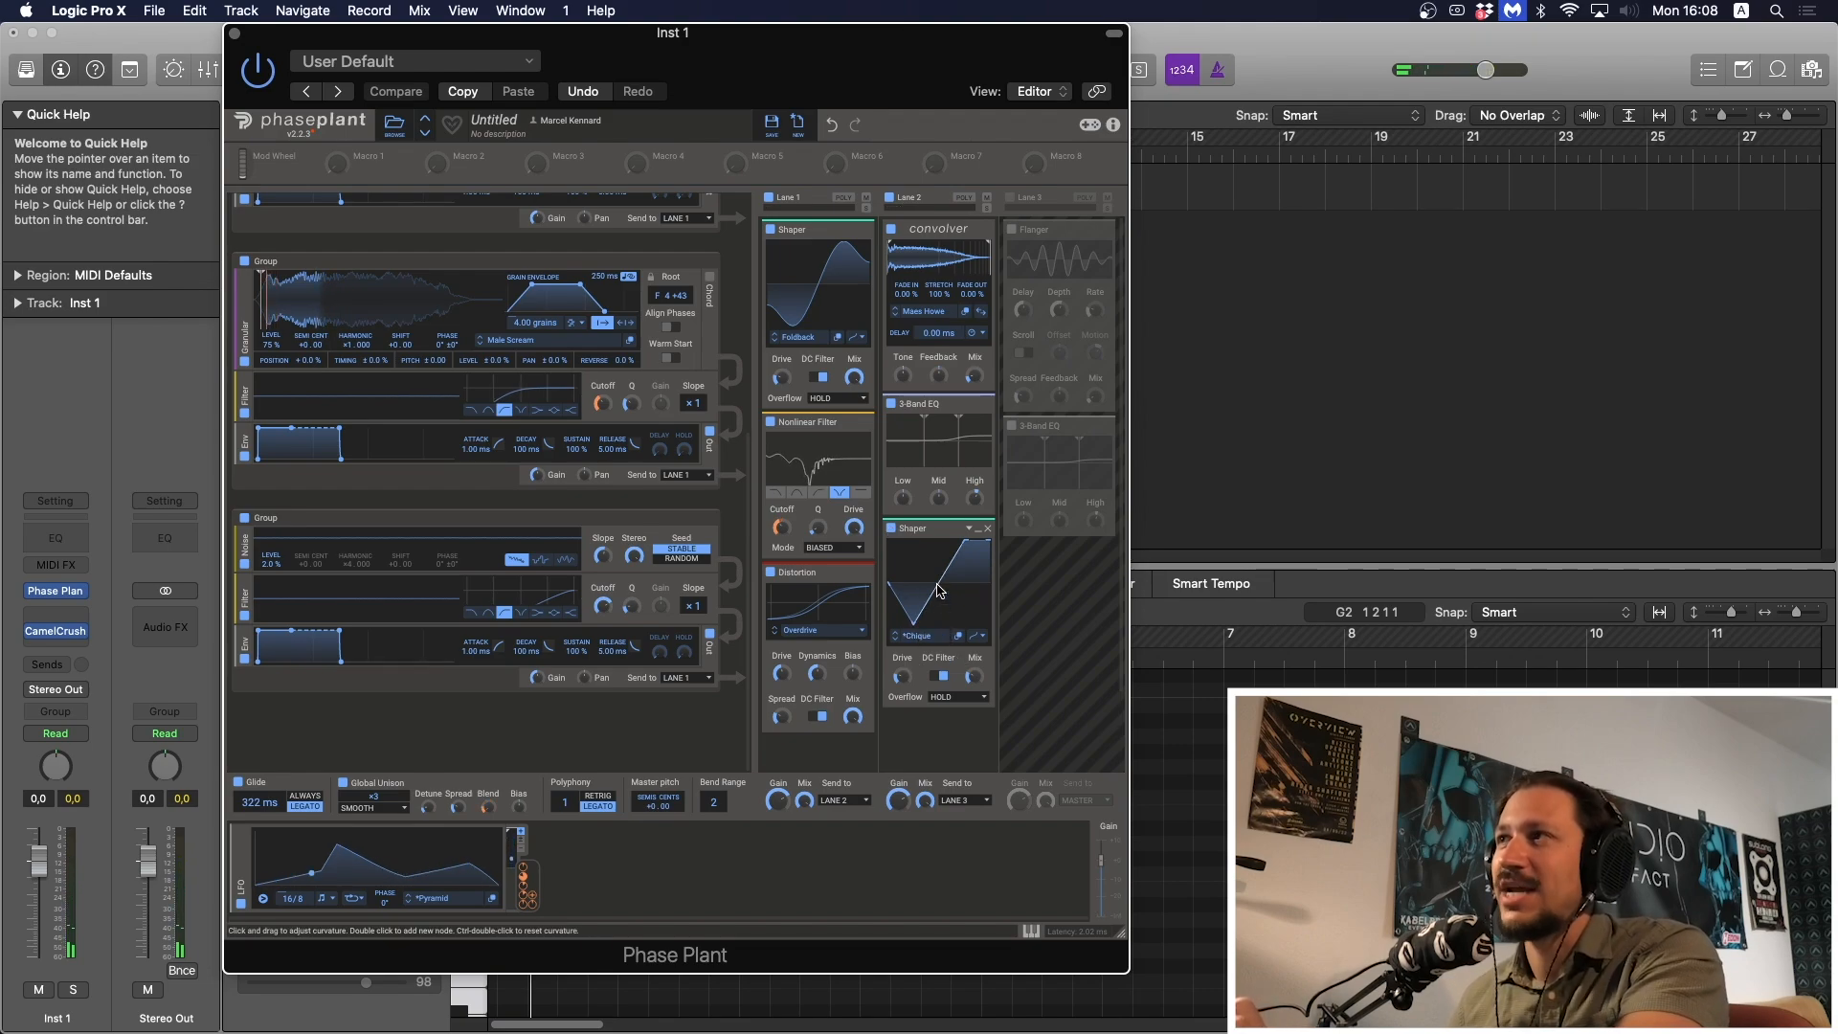
pyautogui.click(943, 640)
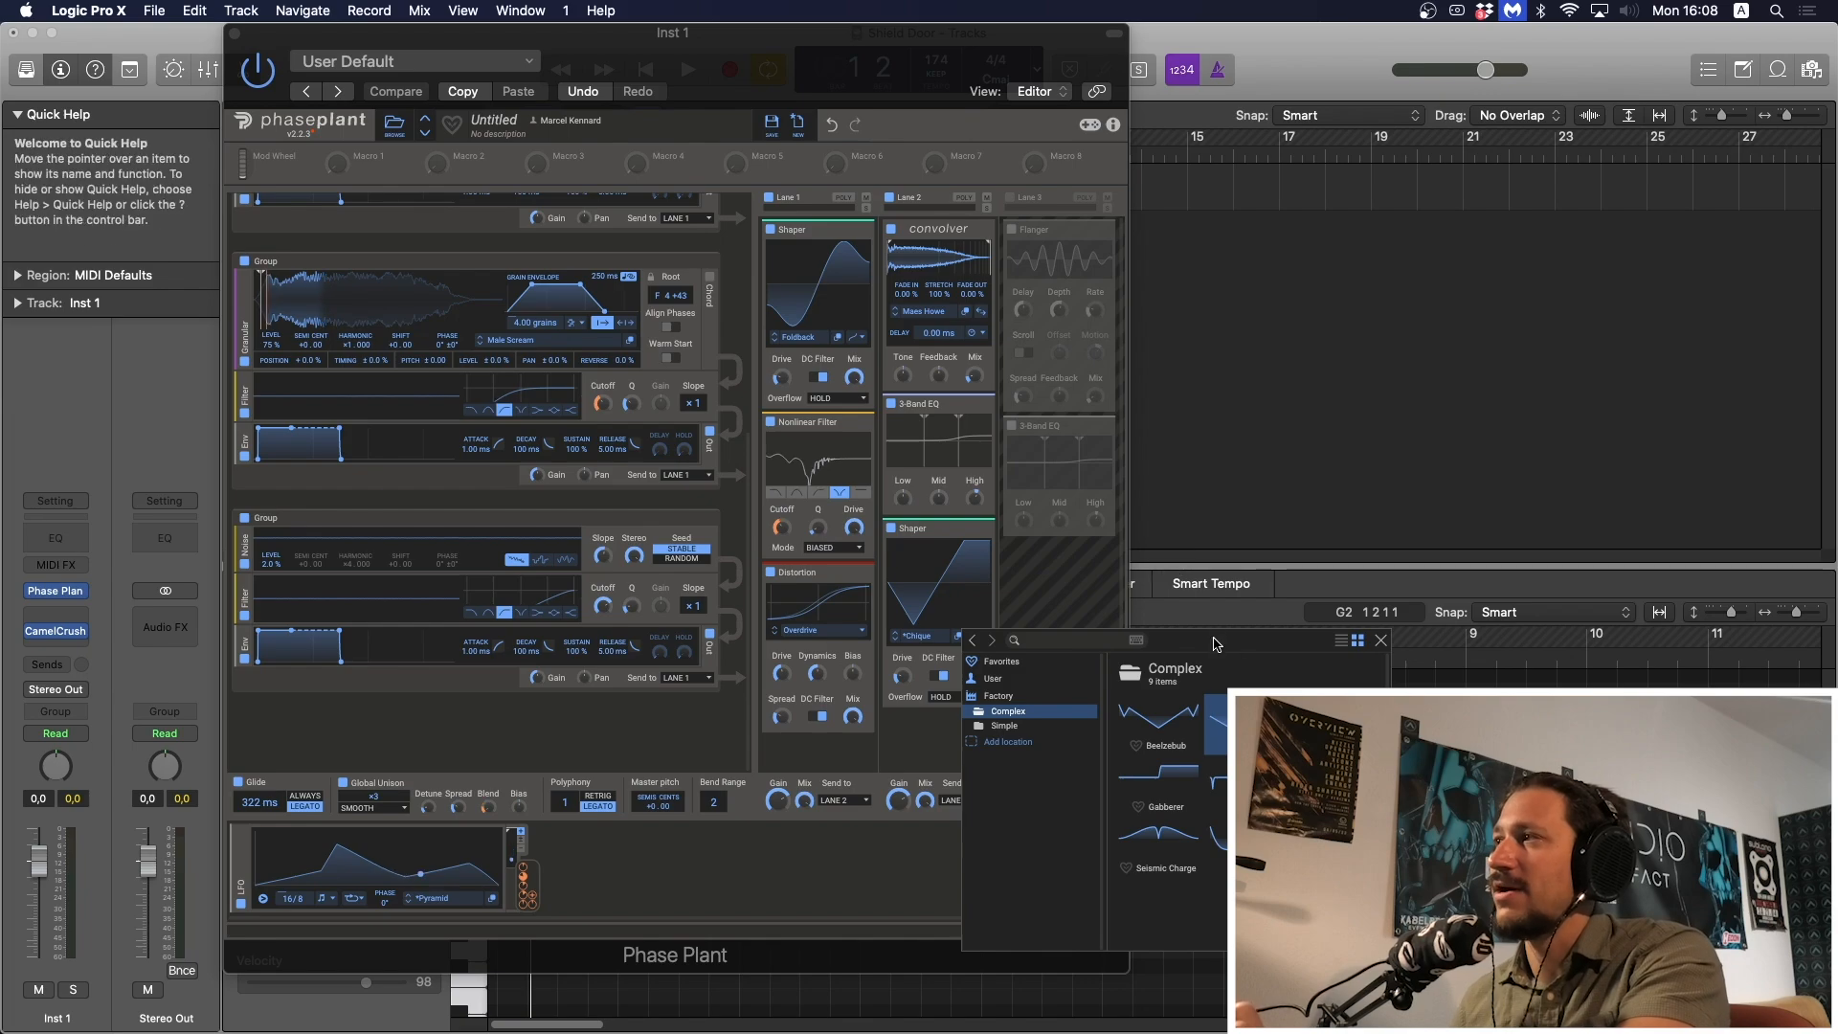
pyautogui.click(1381, 643)
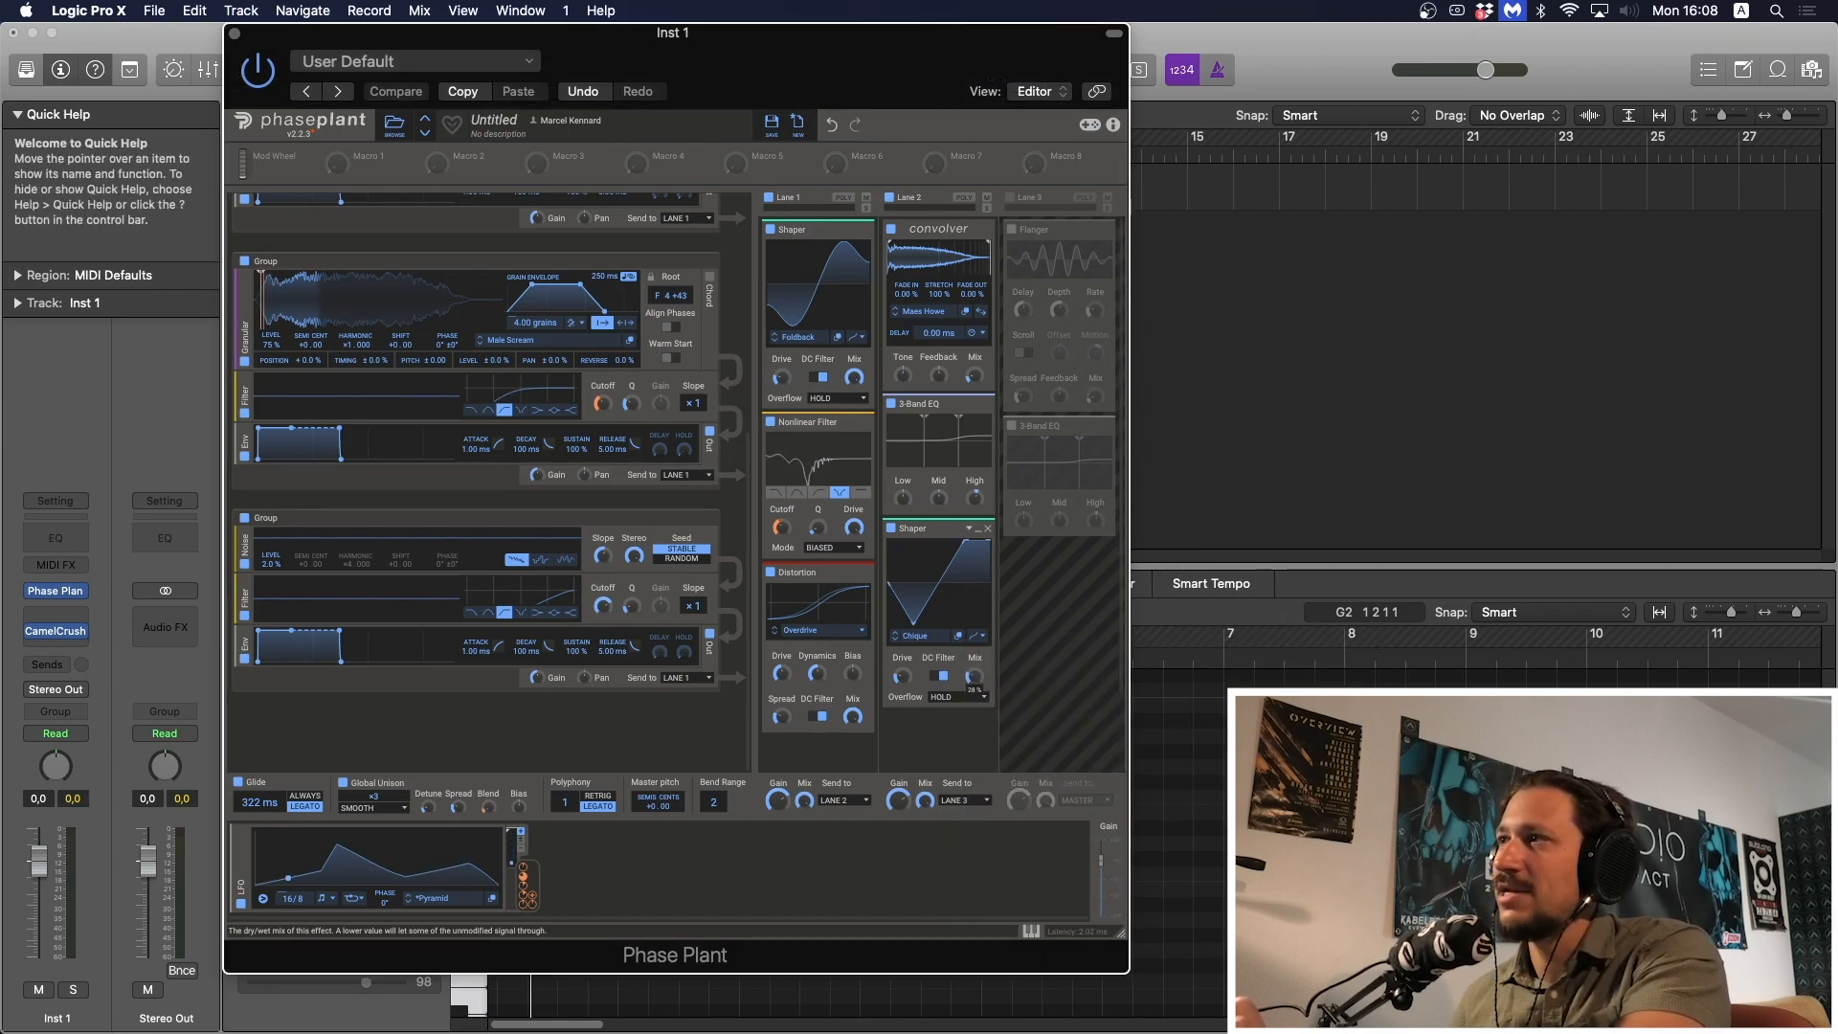
pyautogui.moveTo(975, 675); pyautogui.dragTo(975, 580)
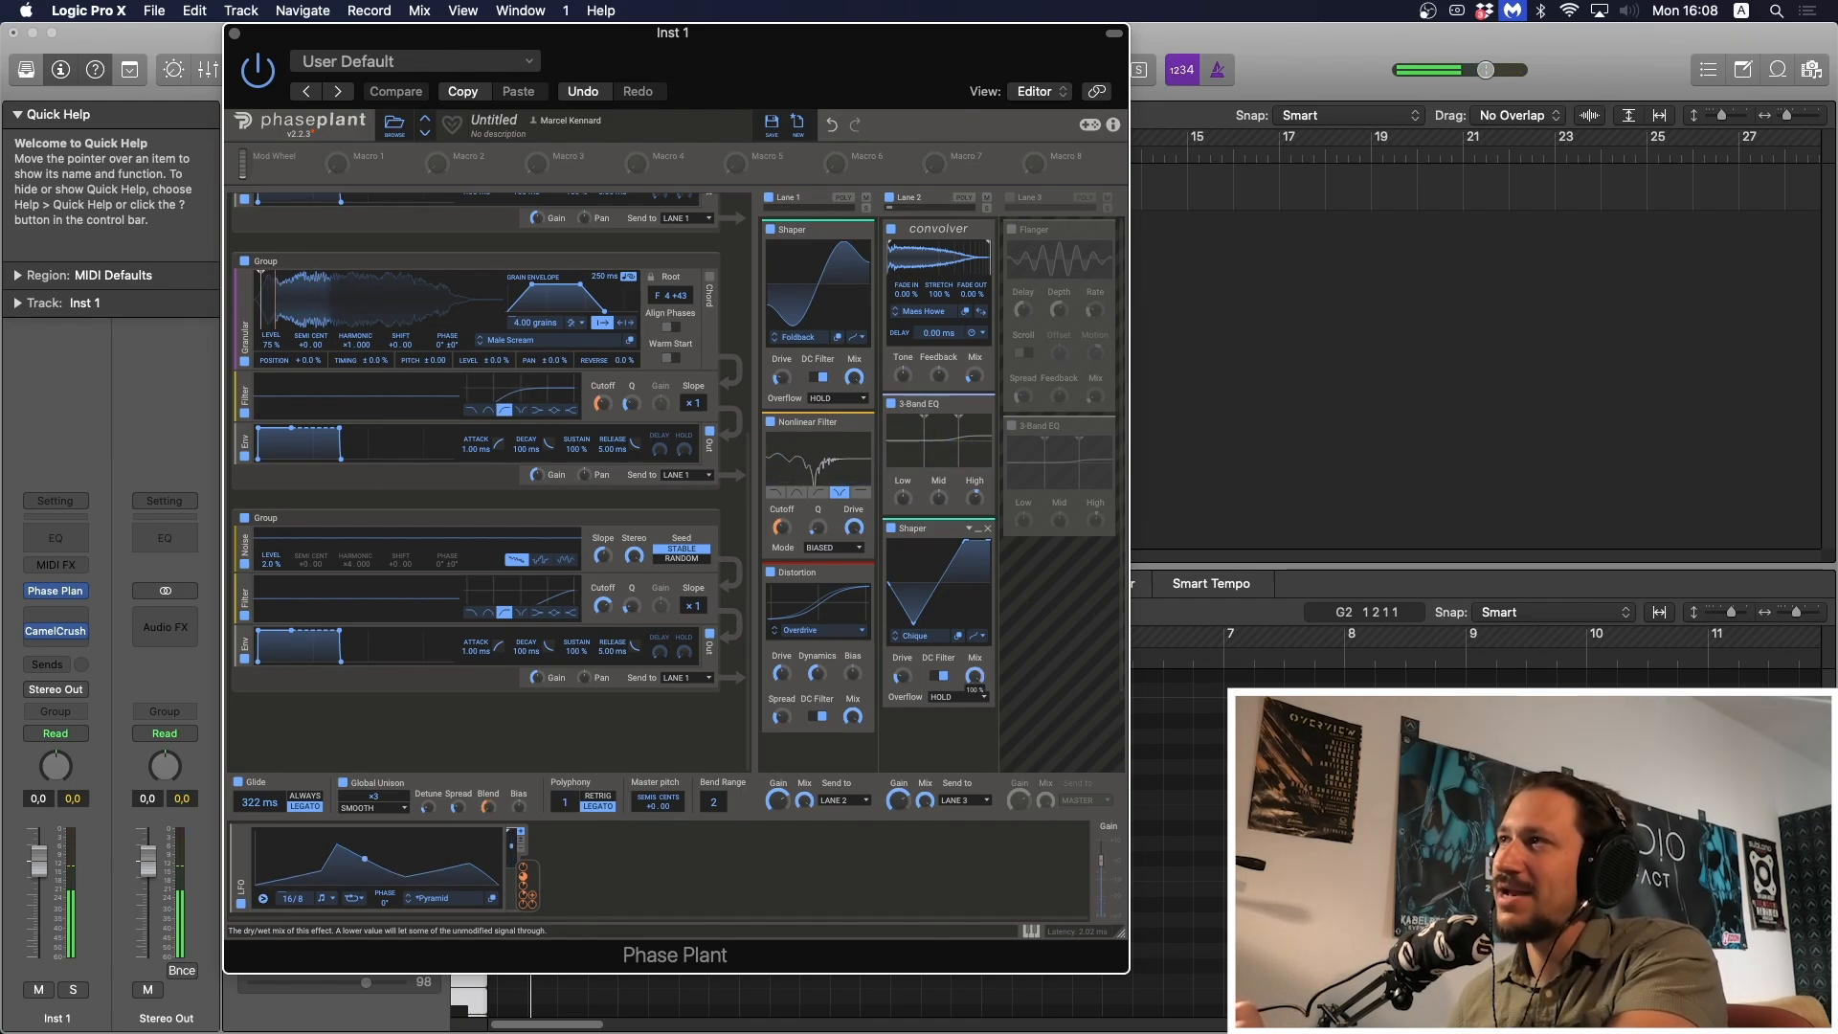
pyautogui.moveTo(974, 676)
pyautogui.mouseDown()
pyautogui.moveTo(974, 724)
pyautogui.moveTo(975, 679)
pyautogui.mouseUp()
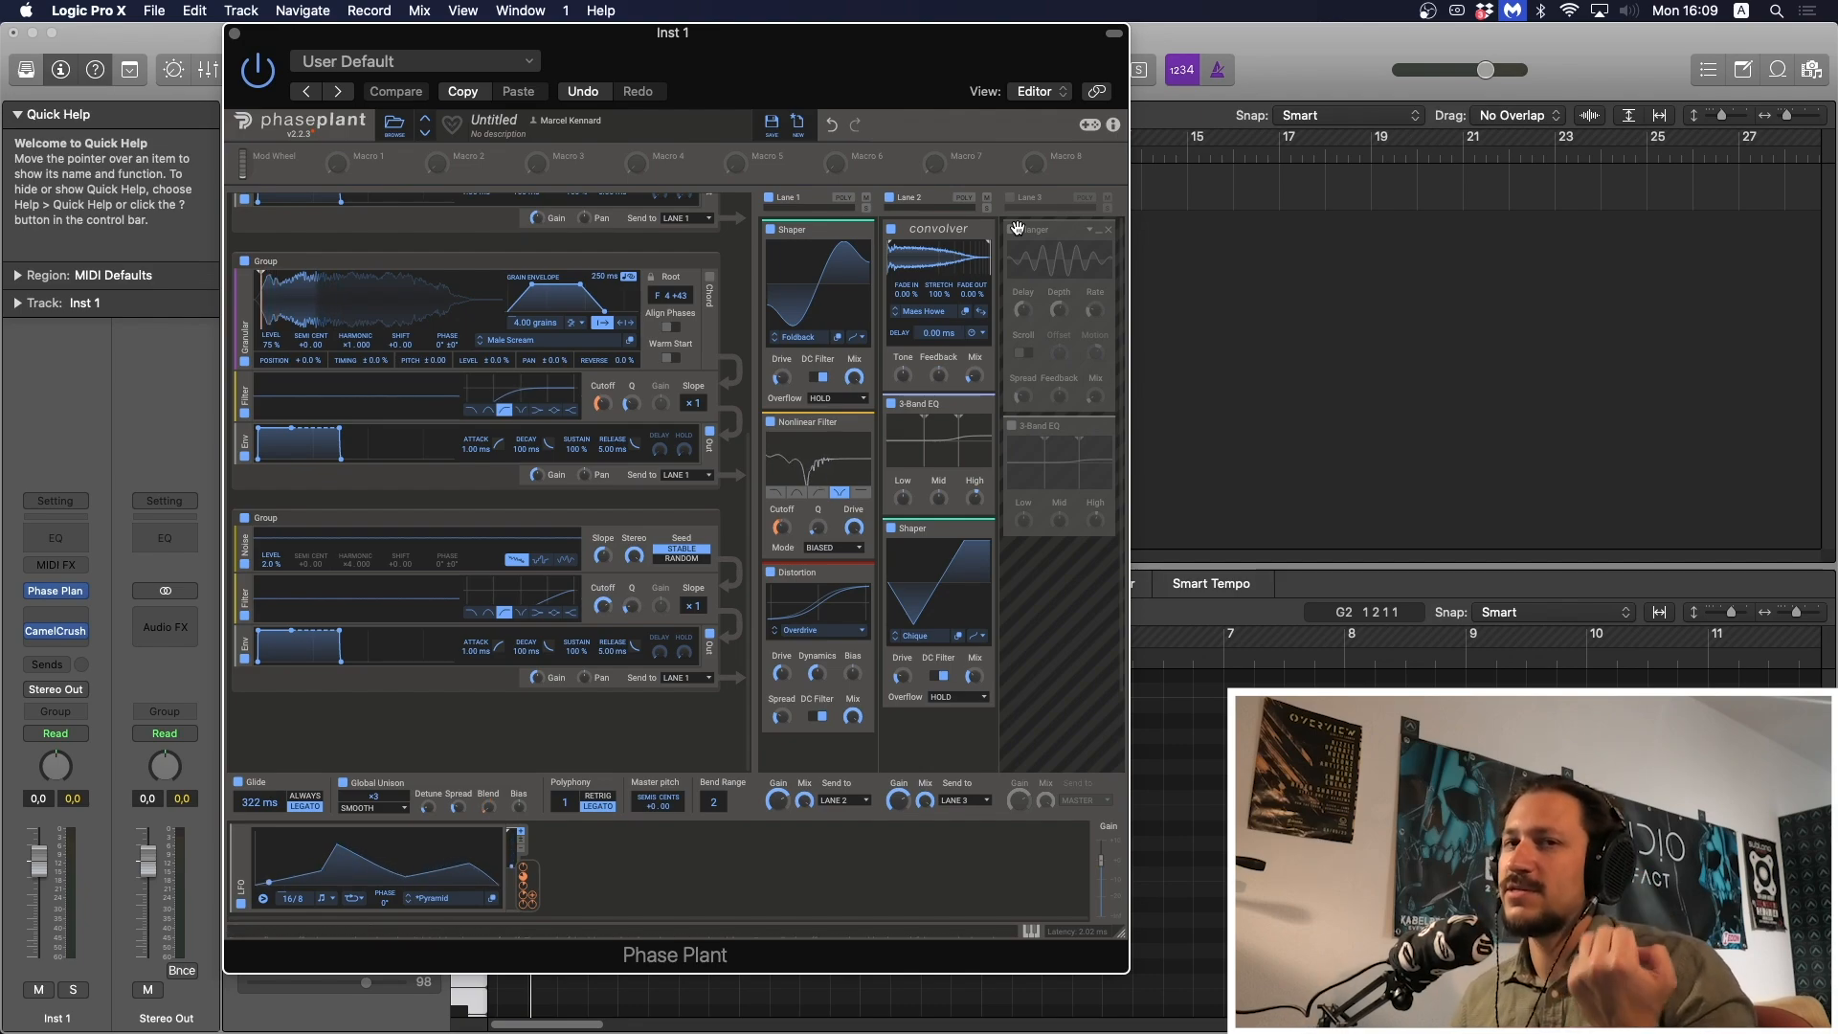
# Enable effects Lane 3 with its 3-Band EQ bypassed, and try the Flanger's Mix at 100% before lowering it.
pyautogui.click(1012, 230)
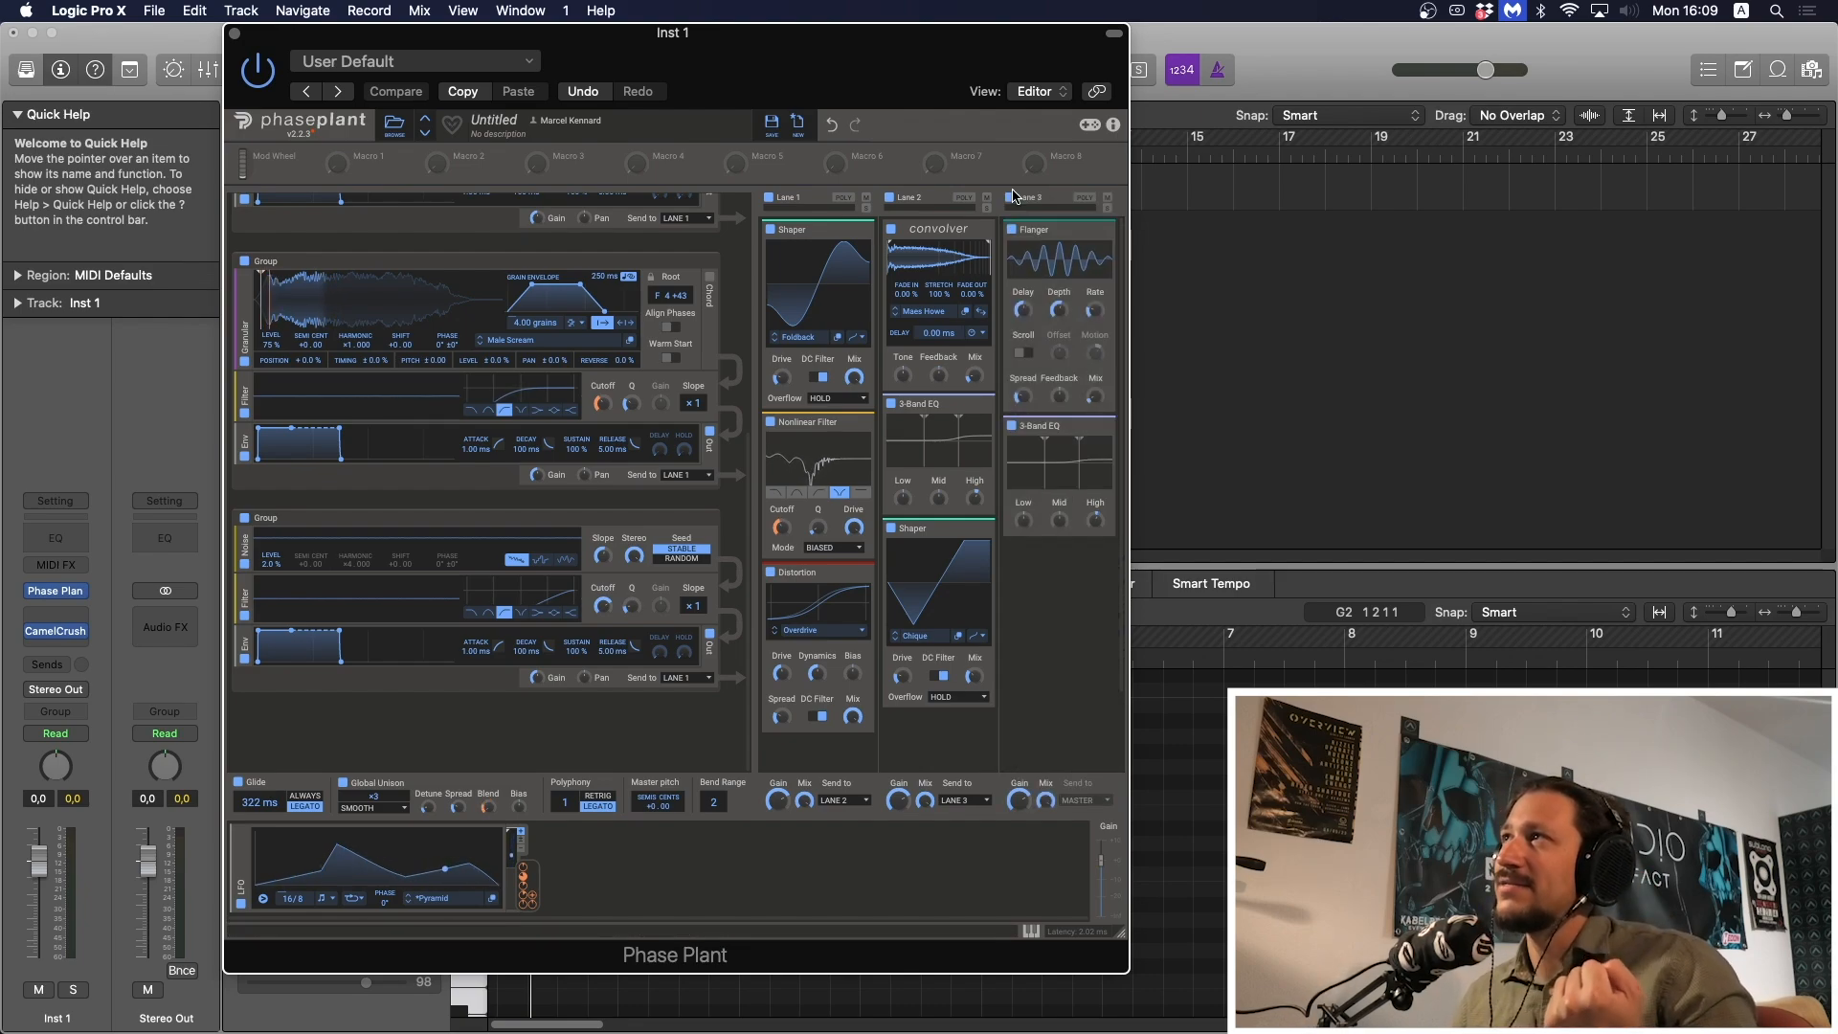
pyautogui.click(1011, 426)
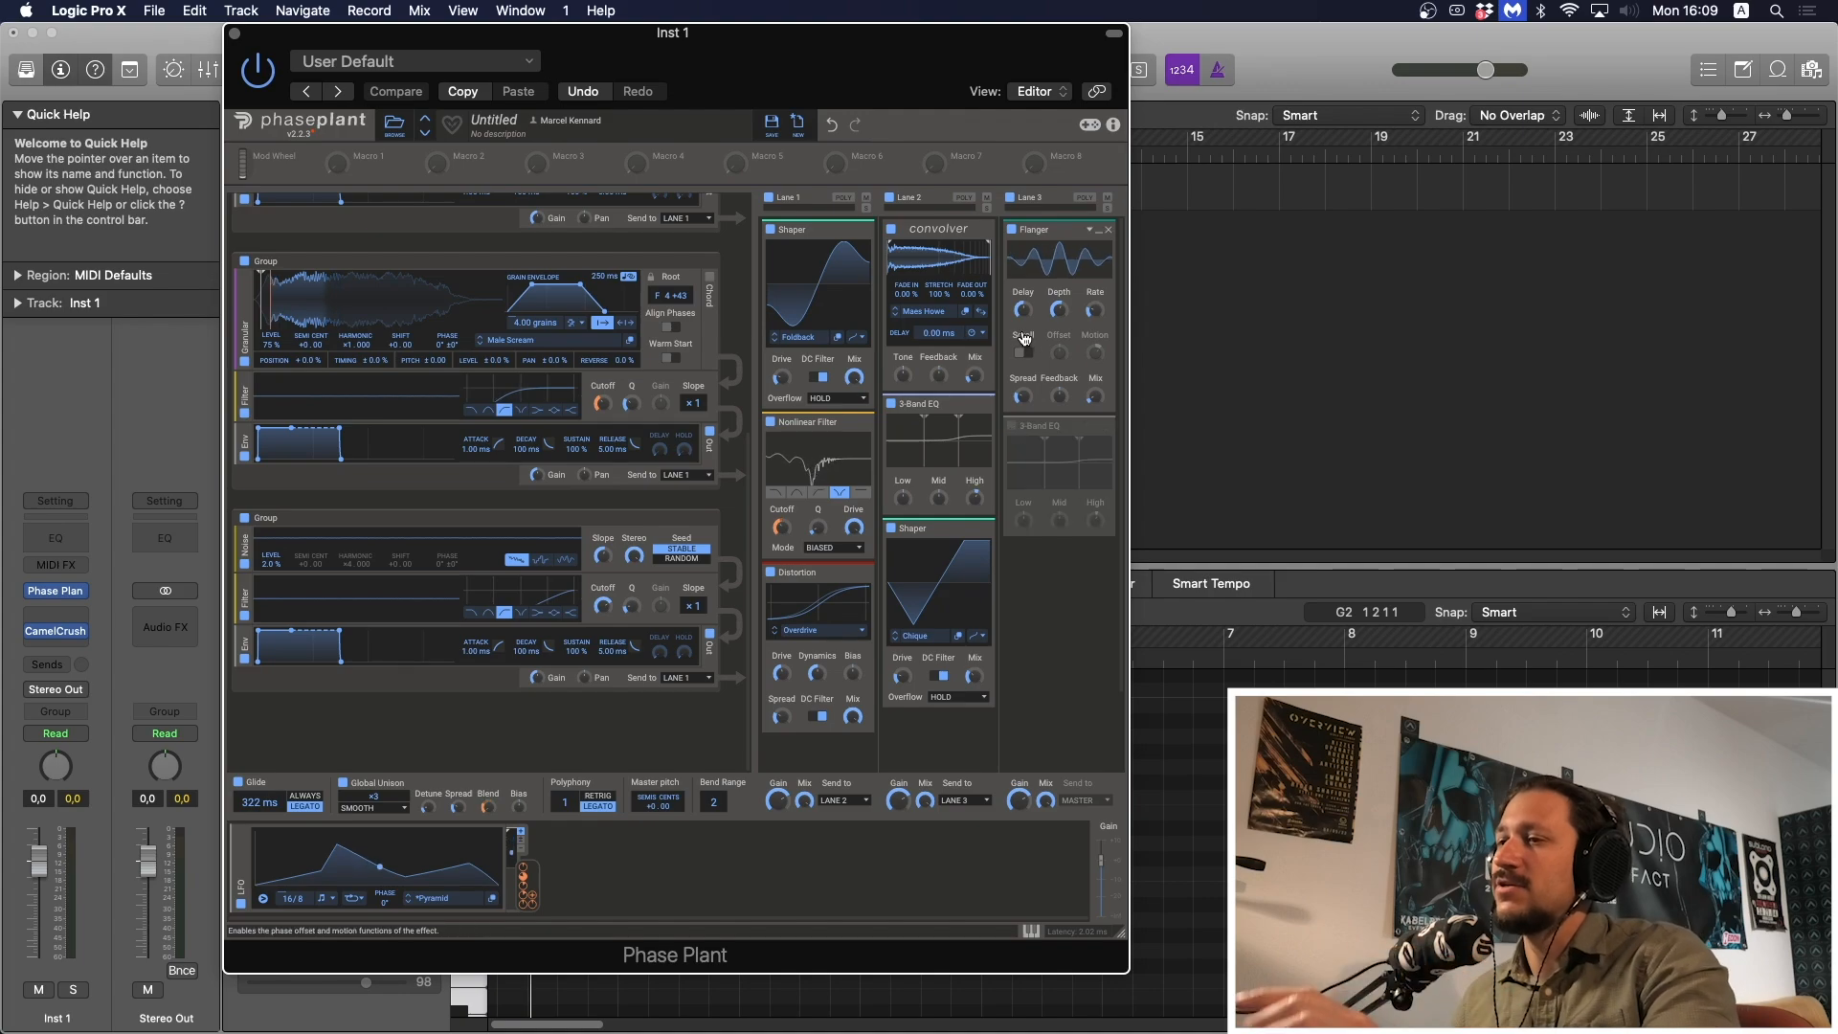
pyautogui.moveTo(1095, 396)
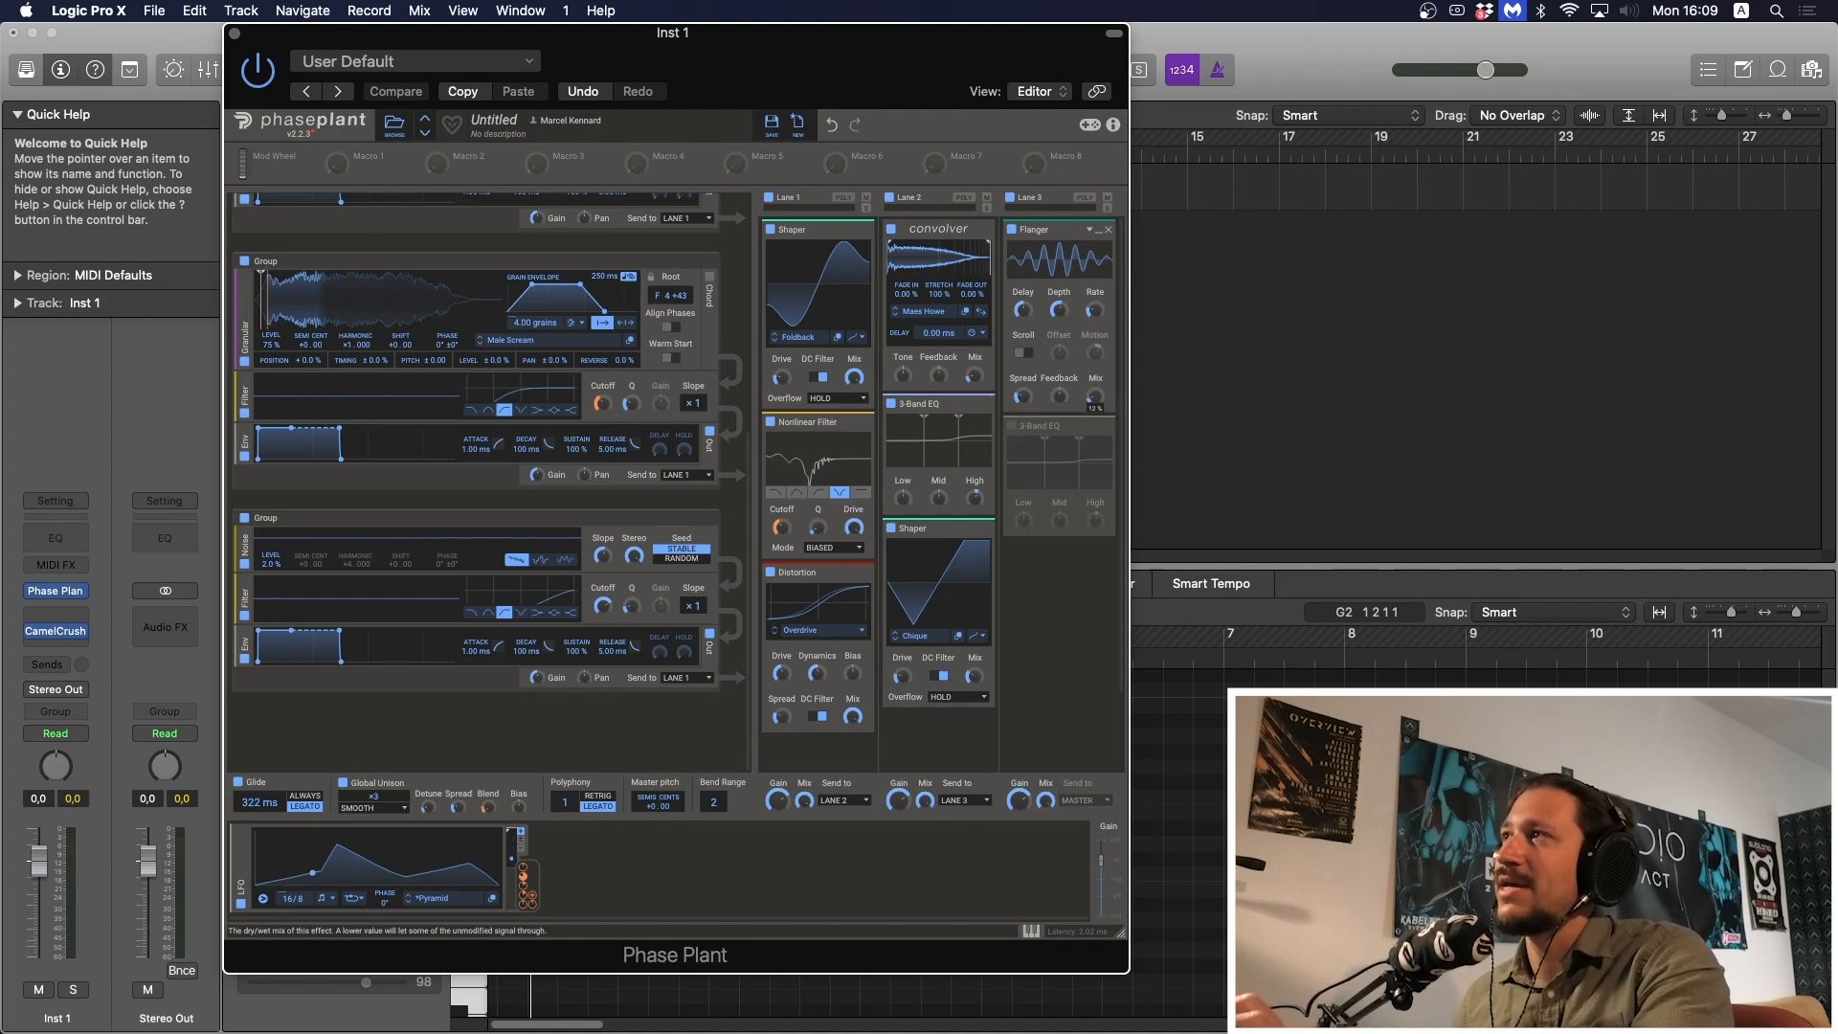
pyautogui.moveTo(1095, 397); pyautogui.dragTo(1095, 354)
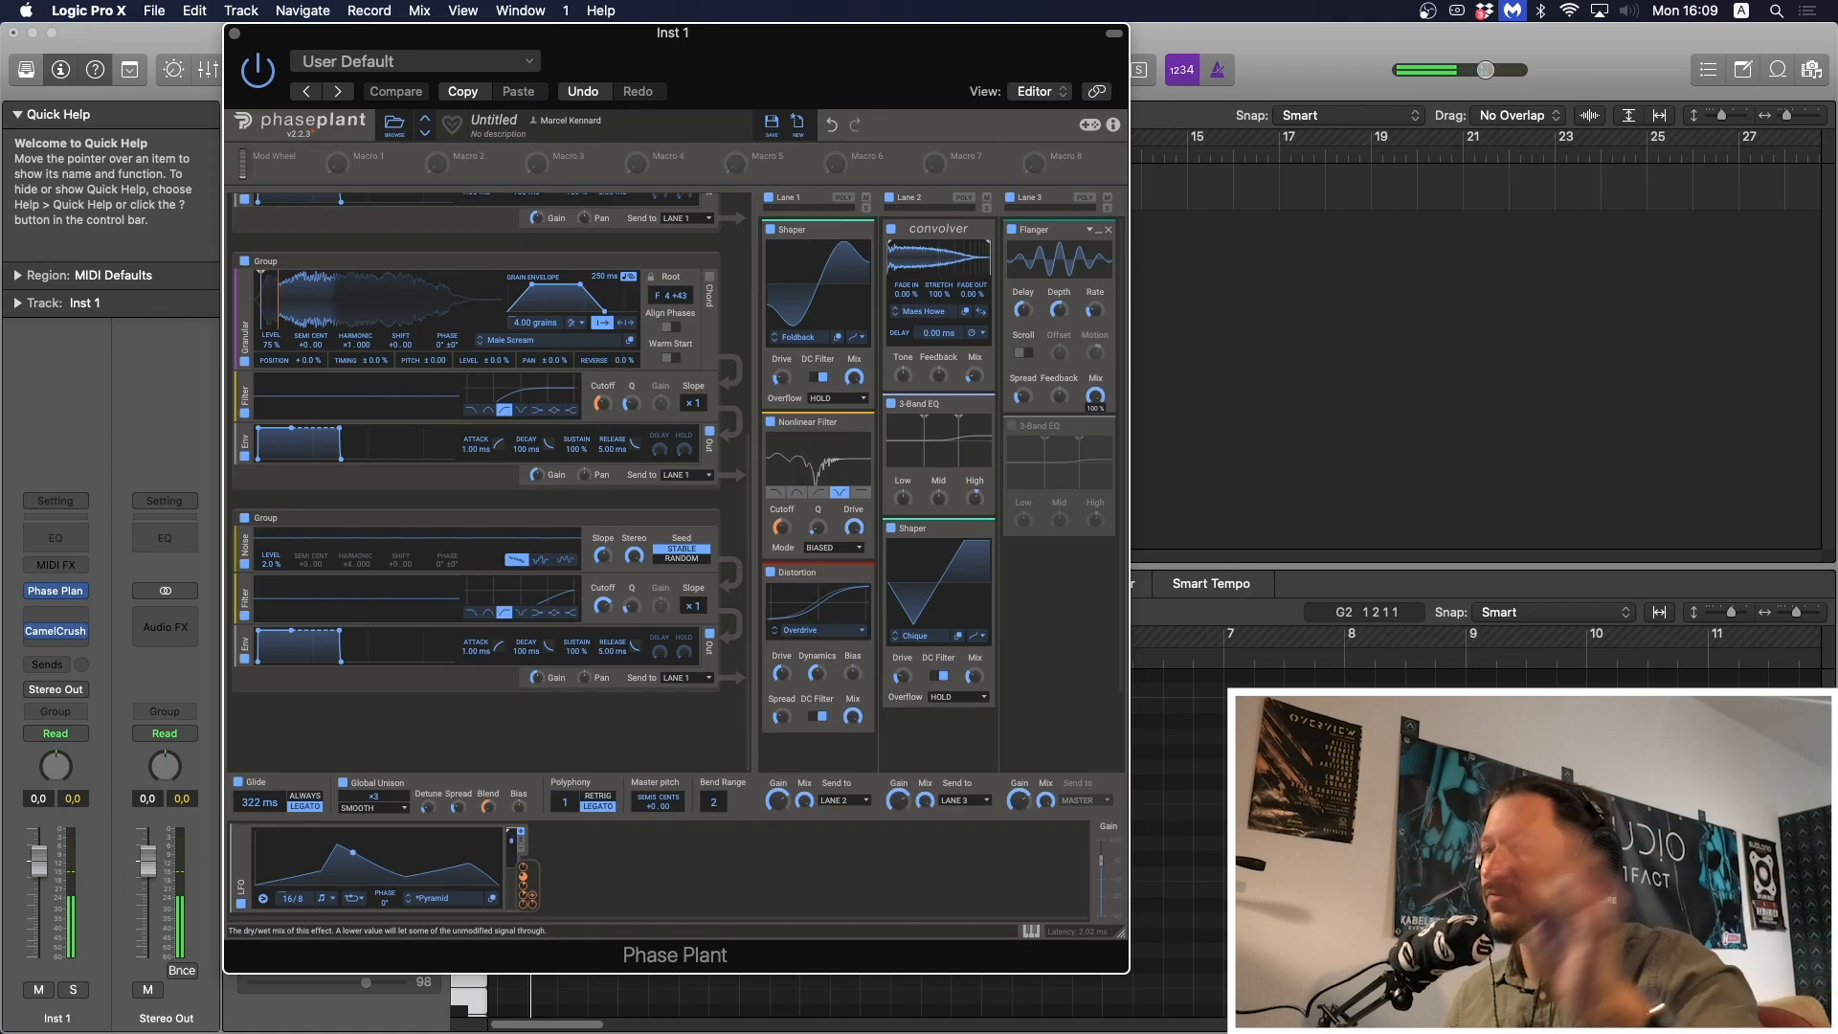
pyautogui.moveTo(1095, 397); pyautogui.dragTo(1095, 425)
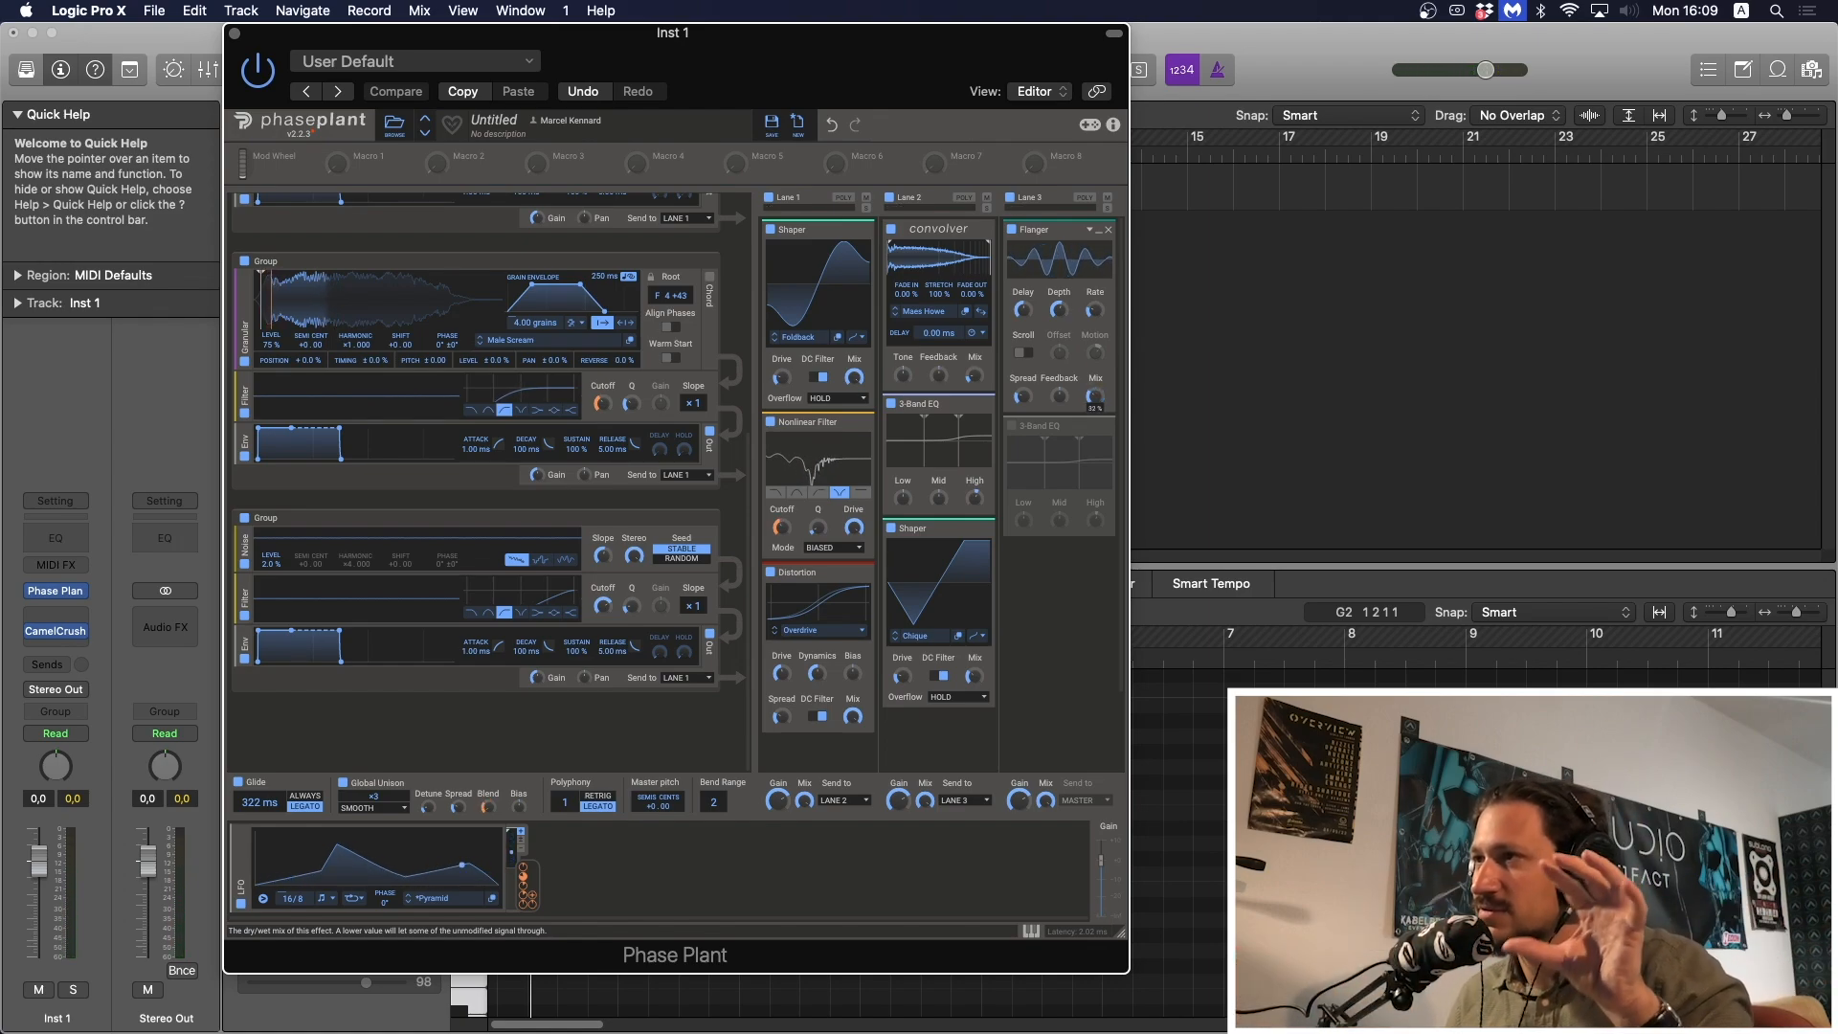
pyautogui.moveTo(1095, 396); pyautogui.dragTo(1095, 403)
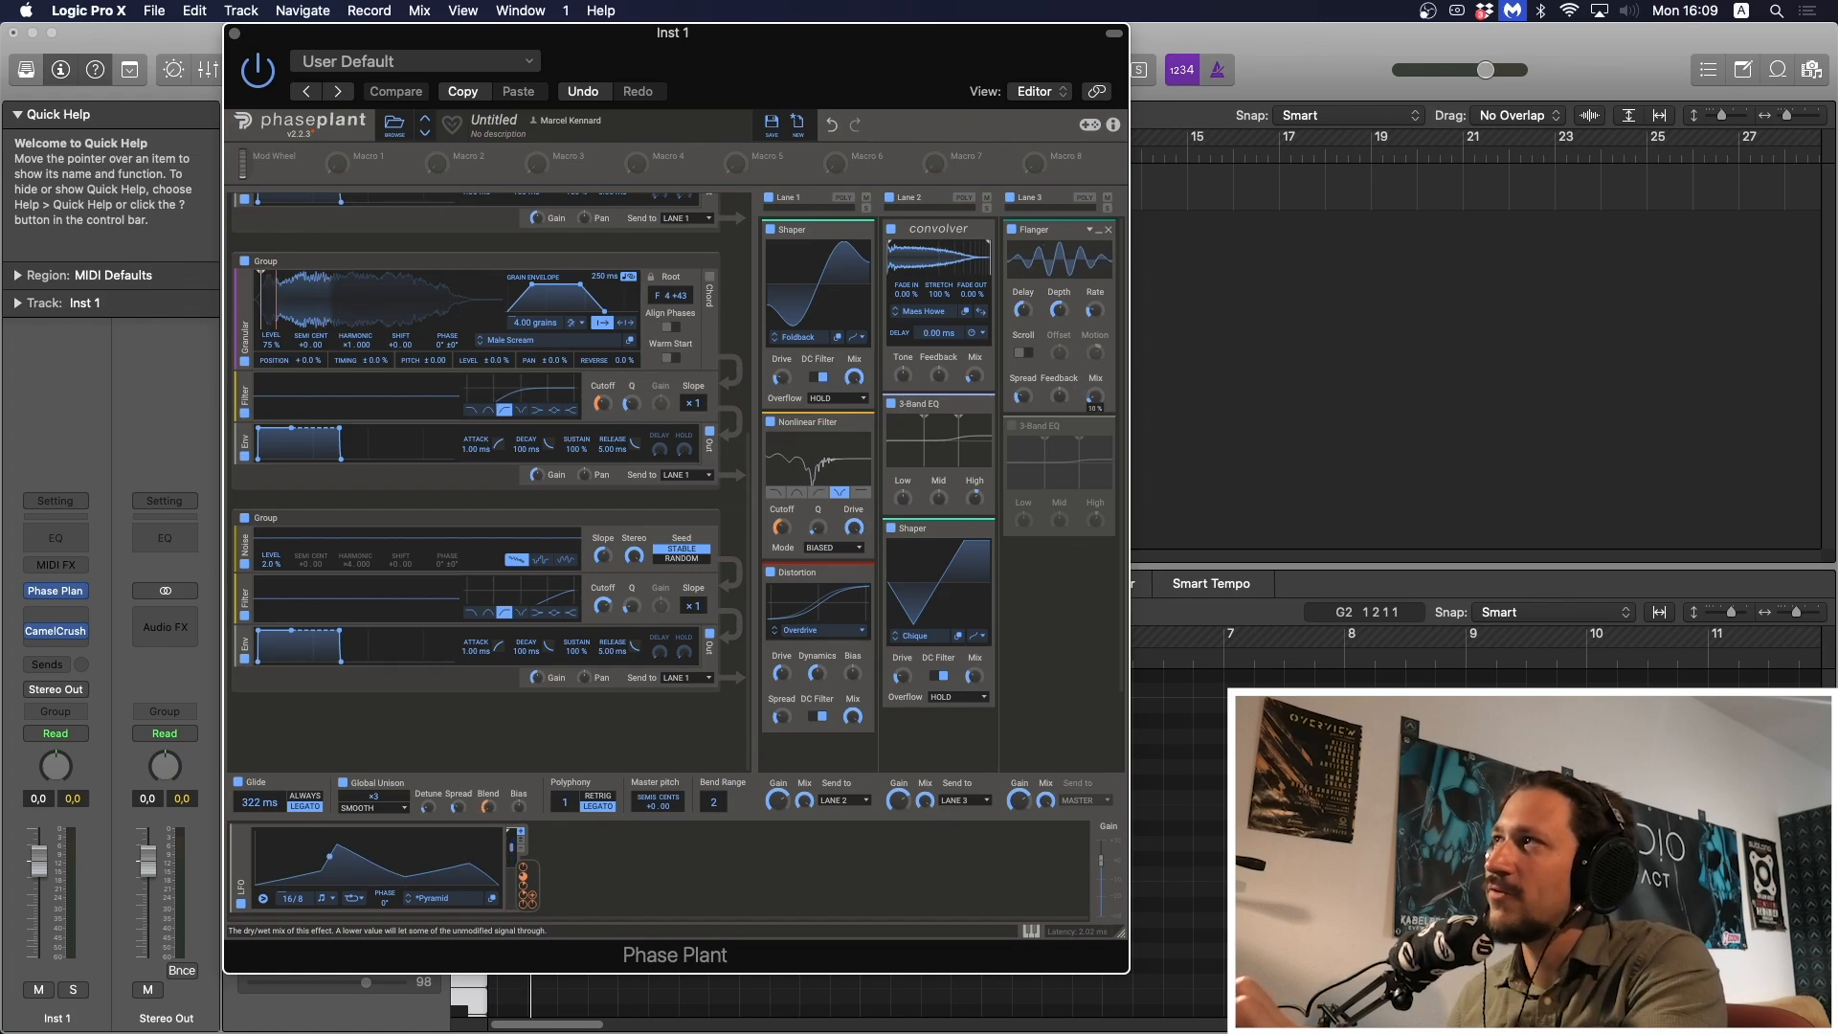
pyautogui.moveTo(1095, 396); pyautogui.dragTo(1095, 395)
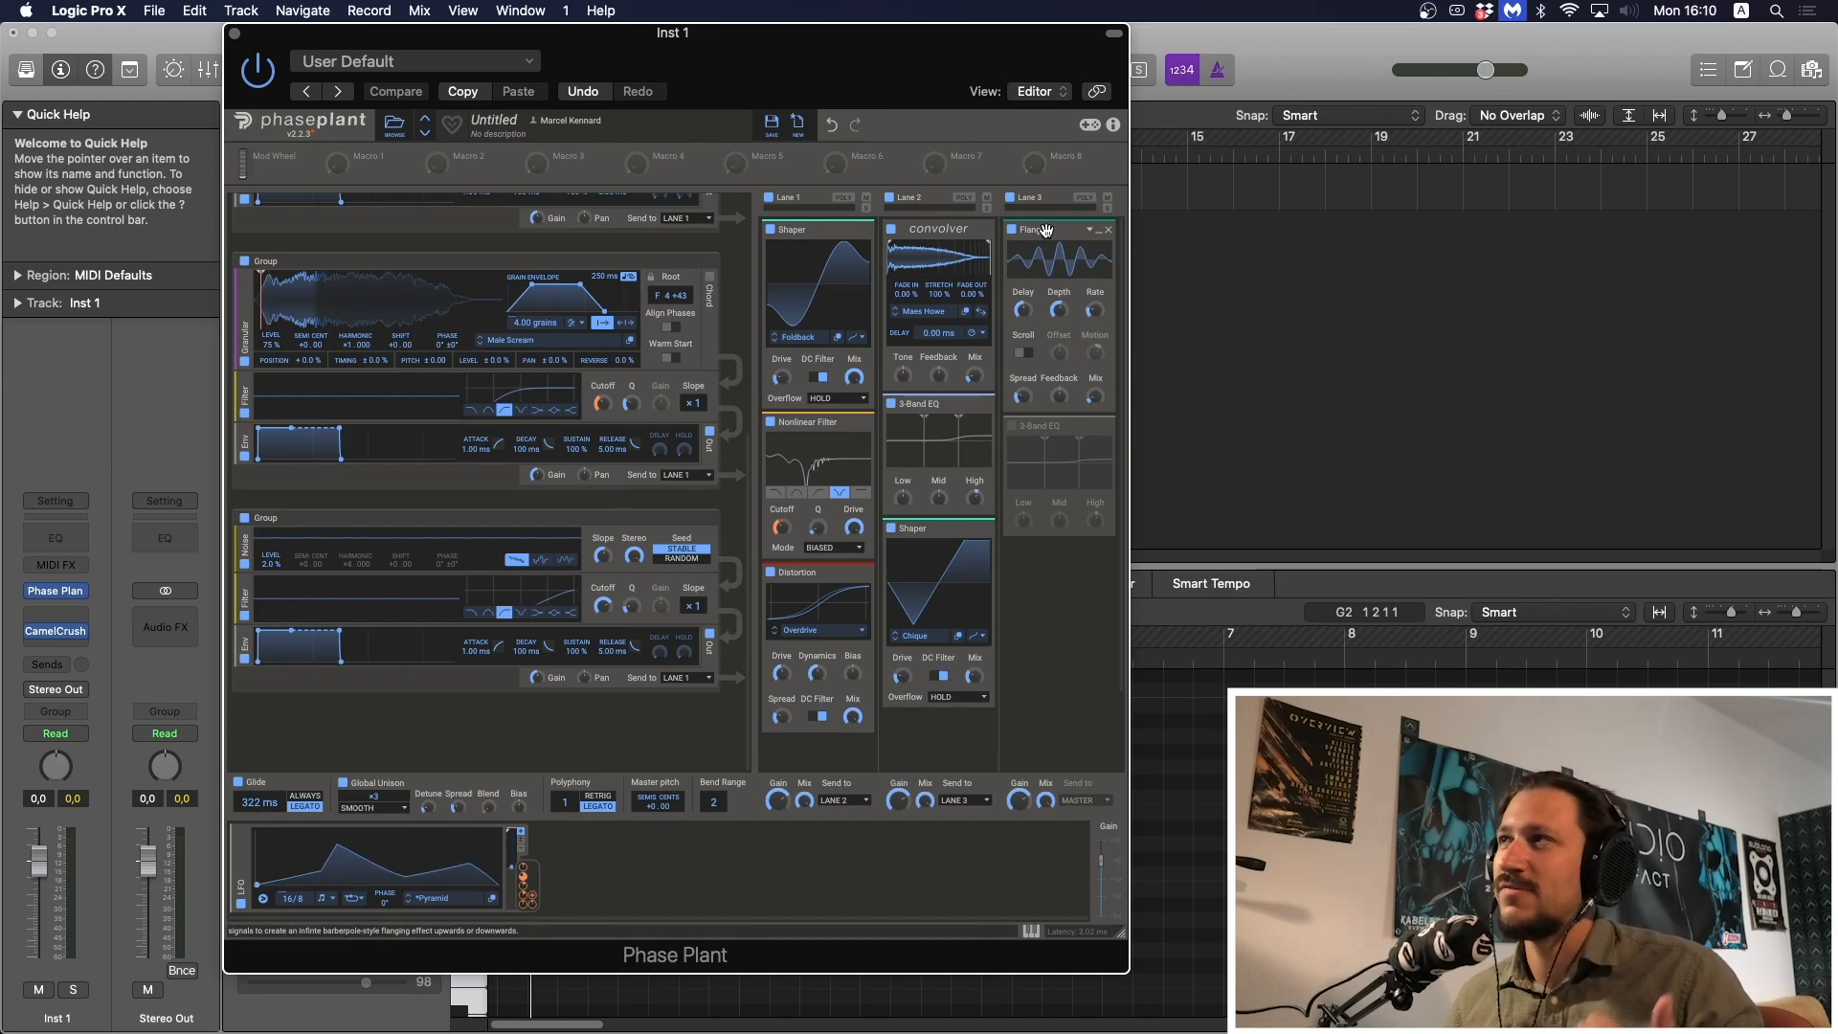
# Re-enable the 3-Band EQ in Lane 3, and close and reopen the Phase Plant window.
pyautogui.click(1011, 426)
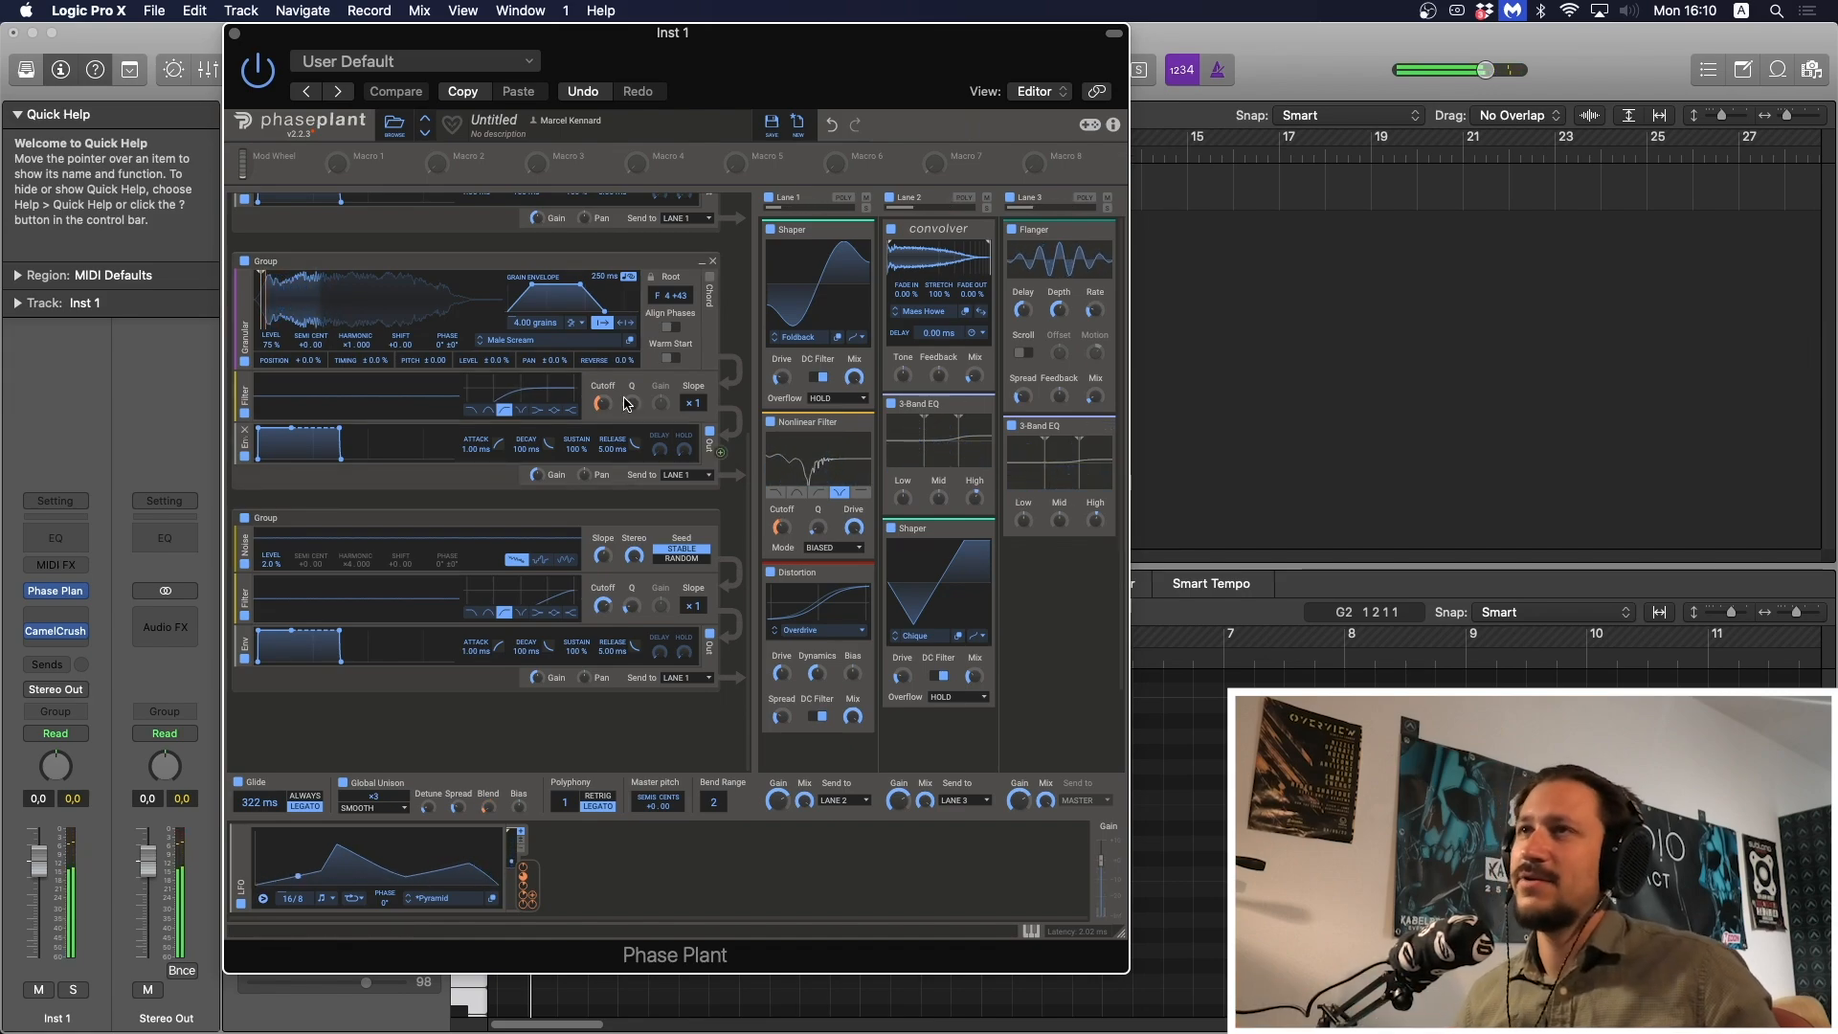
pyautogui.click(234, 34)
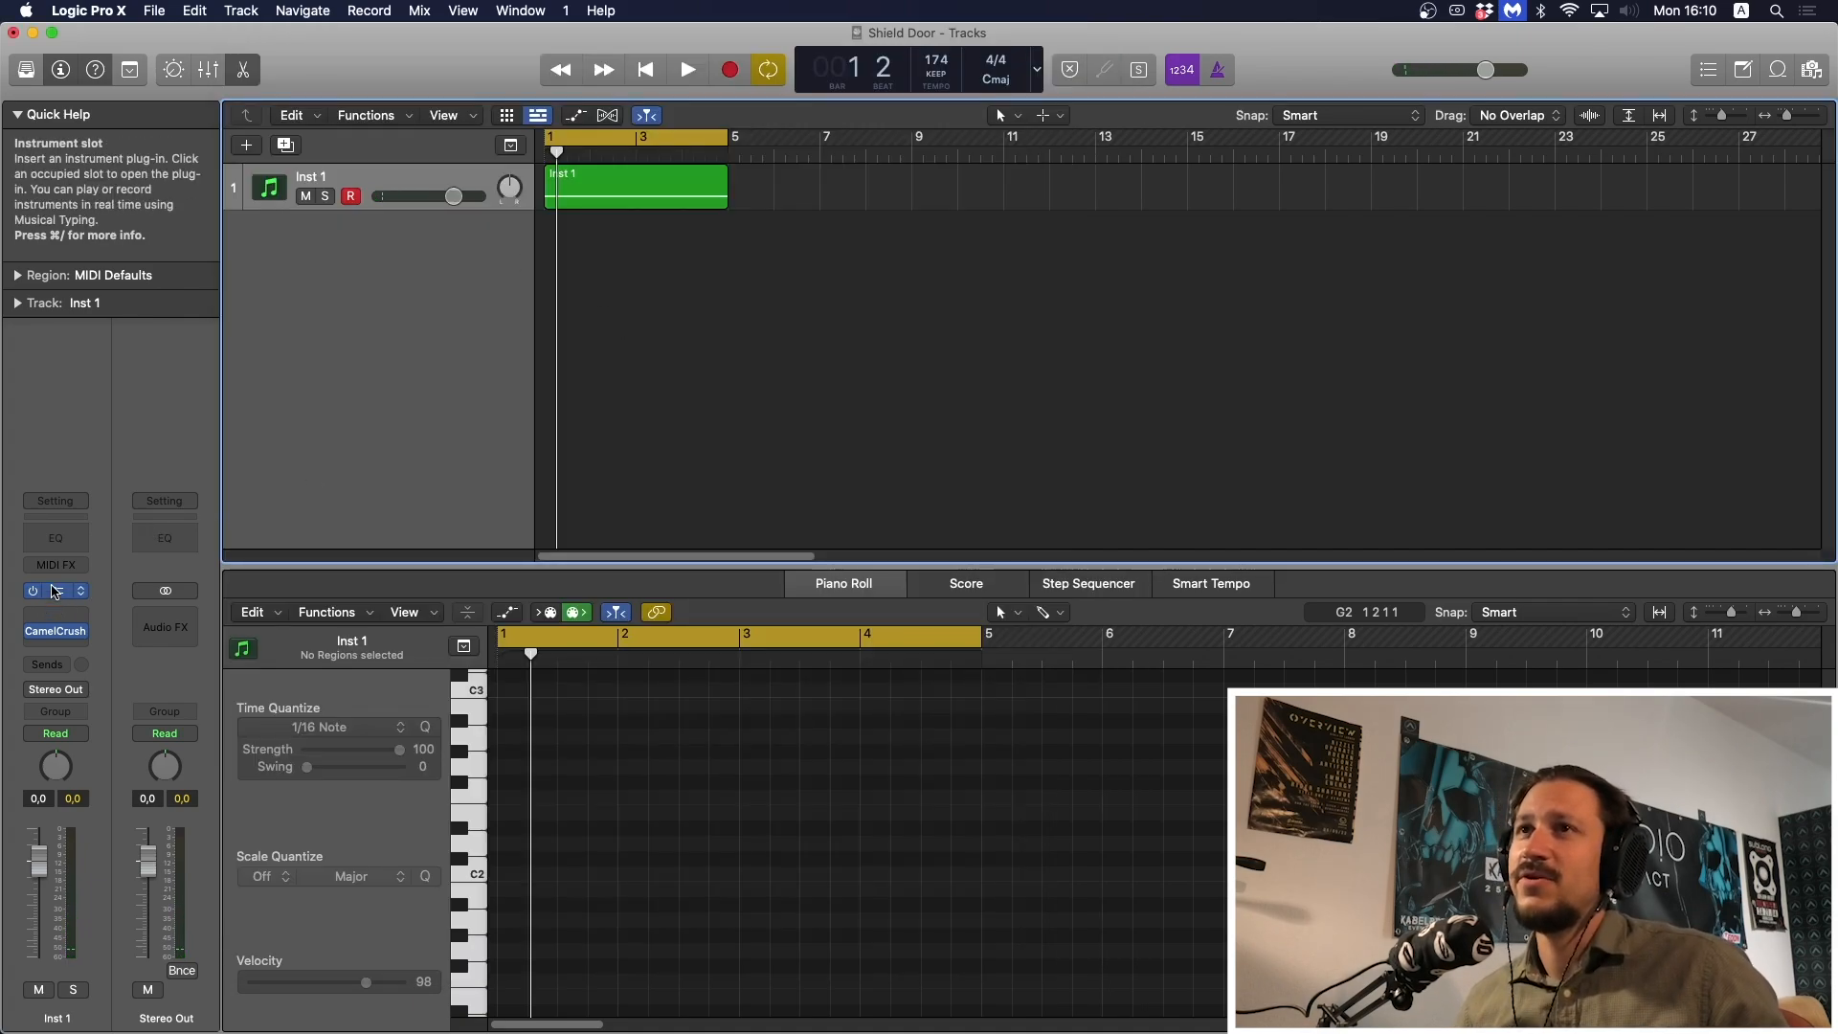
pyautogui.click(55, 591)
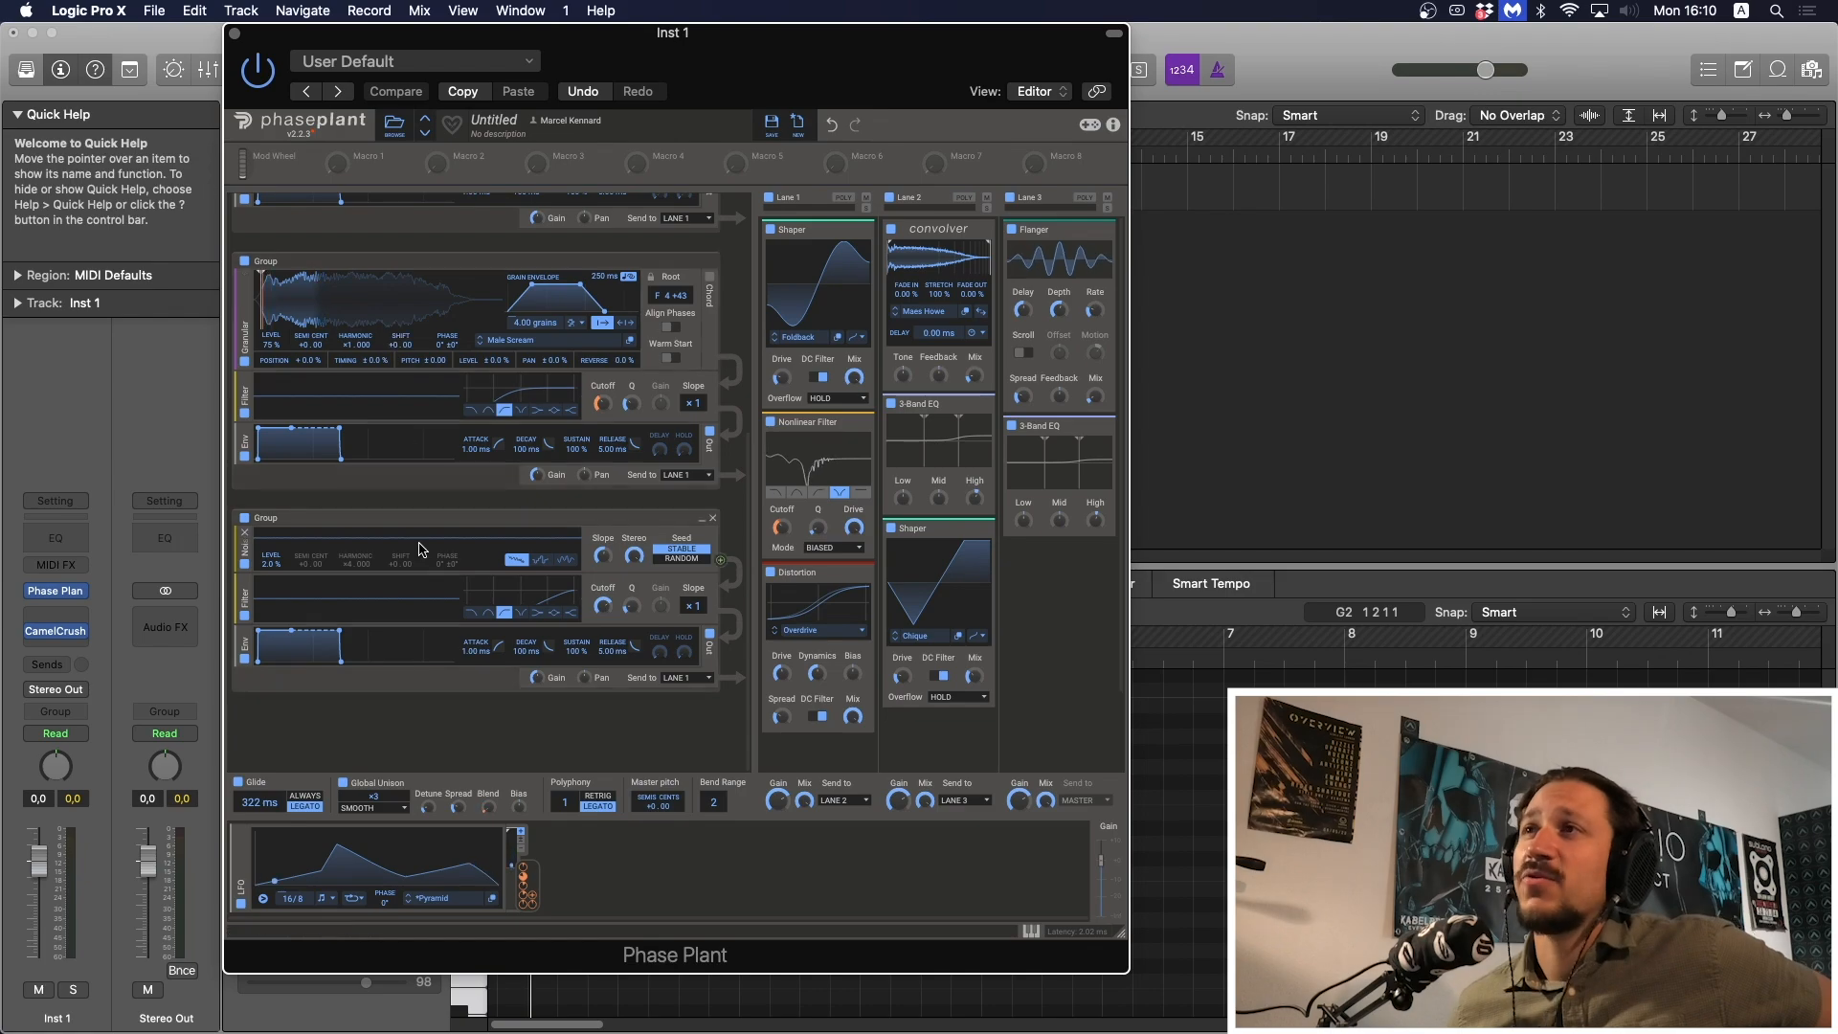
# Look over the analog and granular generator groups with all generators and effect lanes enabled.
pyautogui.scroll(5, 425, 538)
pyautogui.scroll(5, 425, 538)
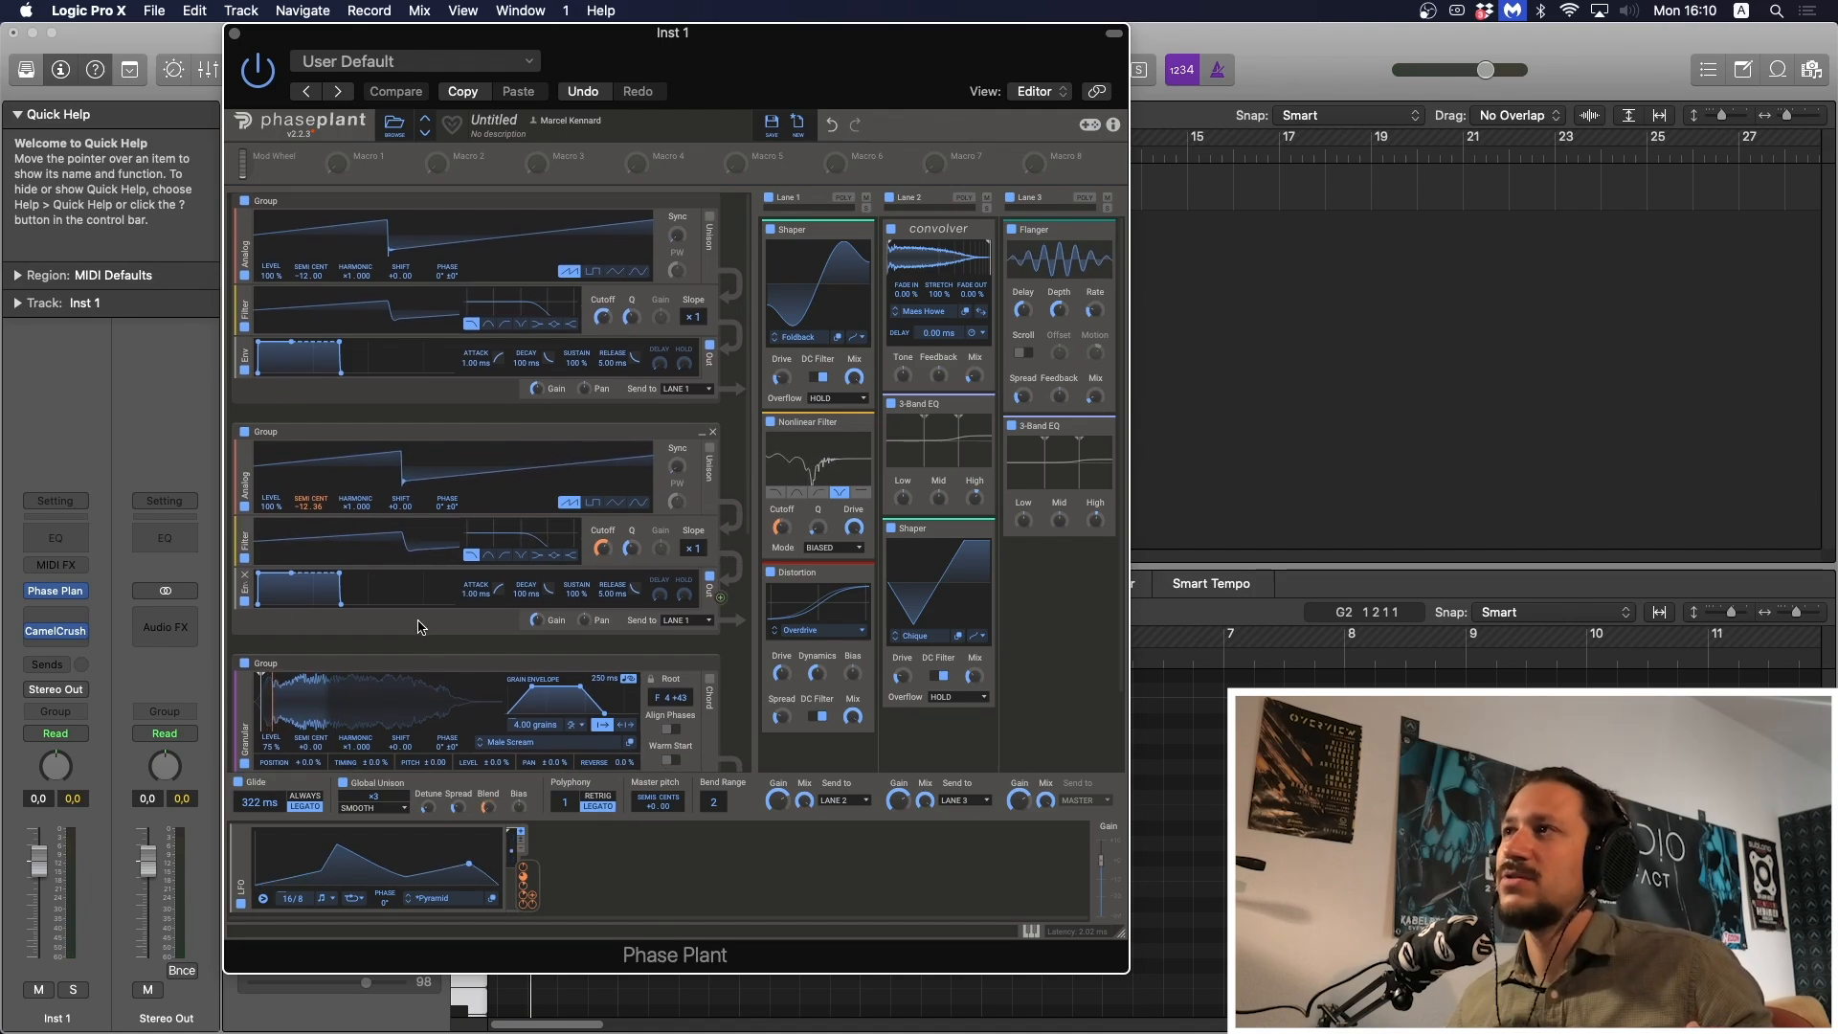
pyautogui.scroll(-5, 419, 627)
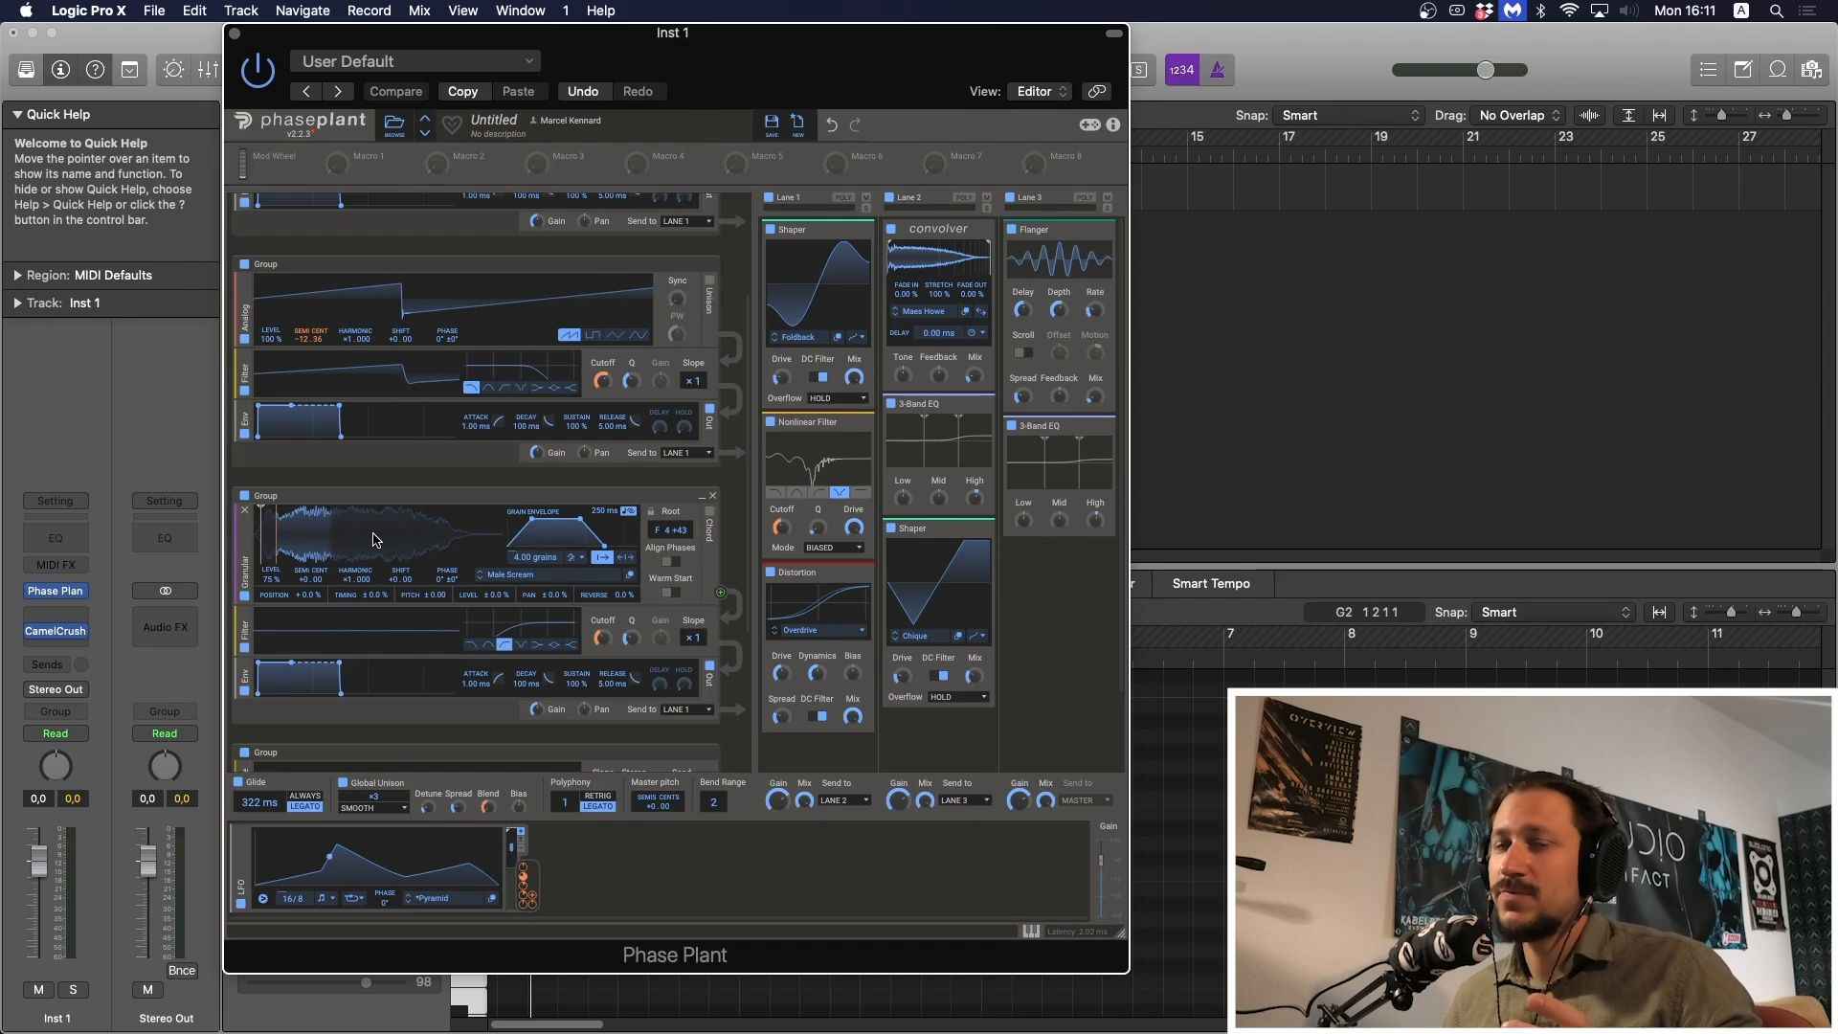
pyautogui.scroll(1, 479, 548)
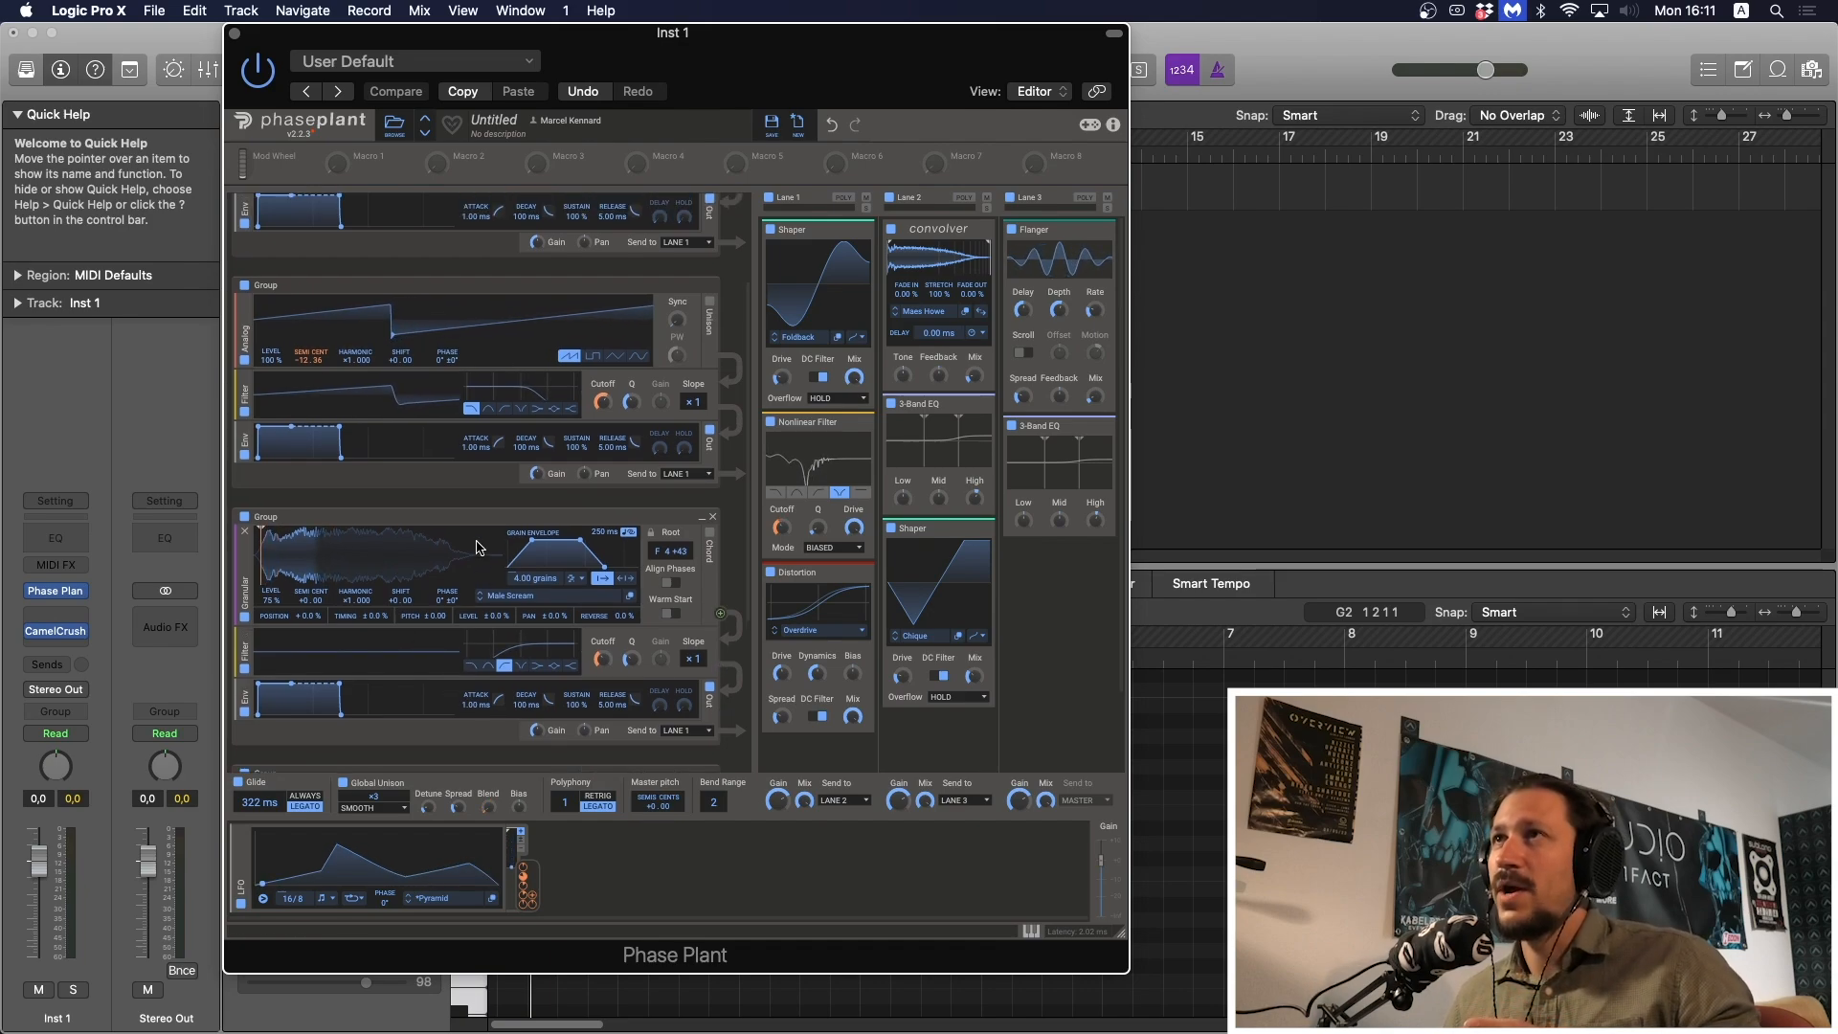
pyautogui.scroll(4, 478, 547)
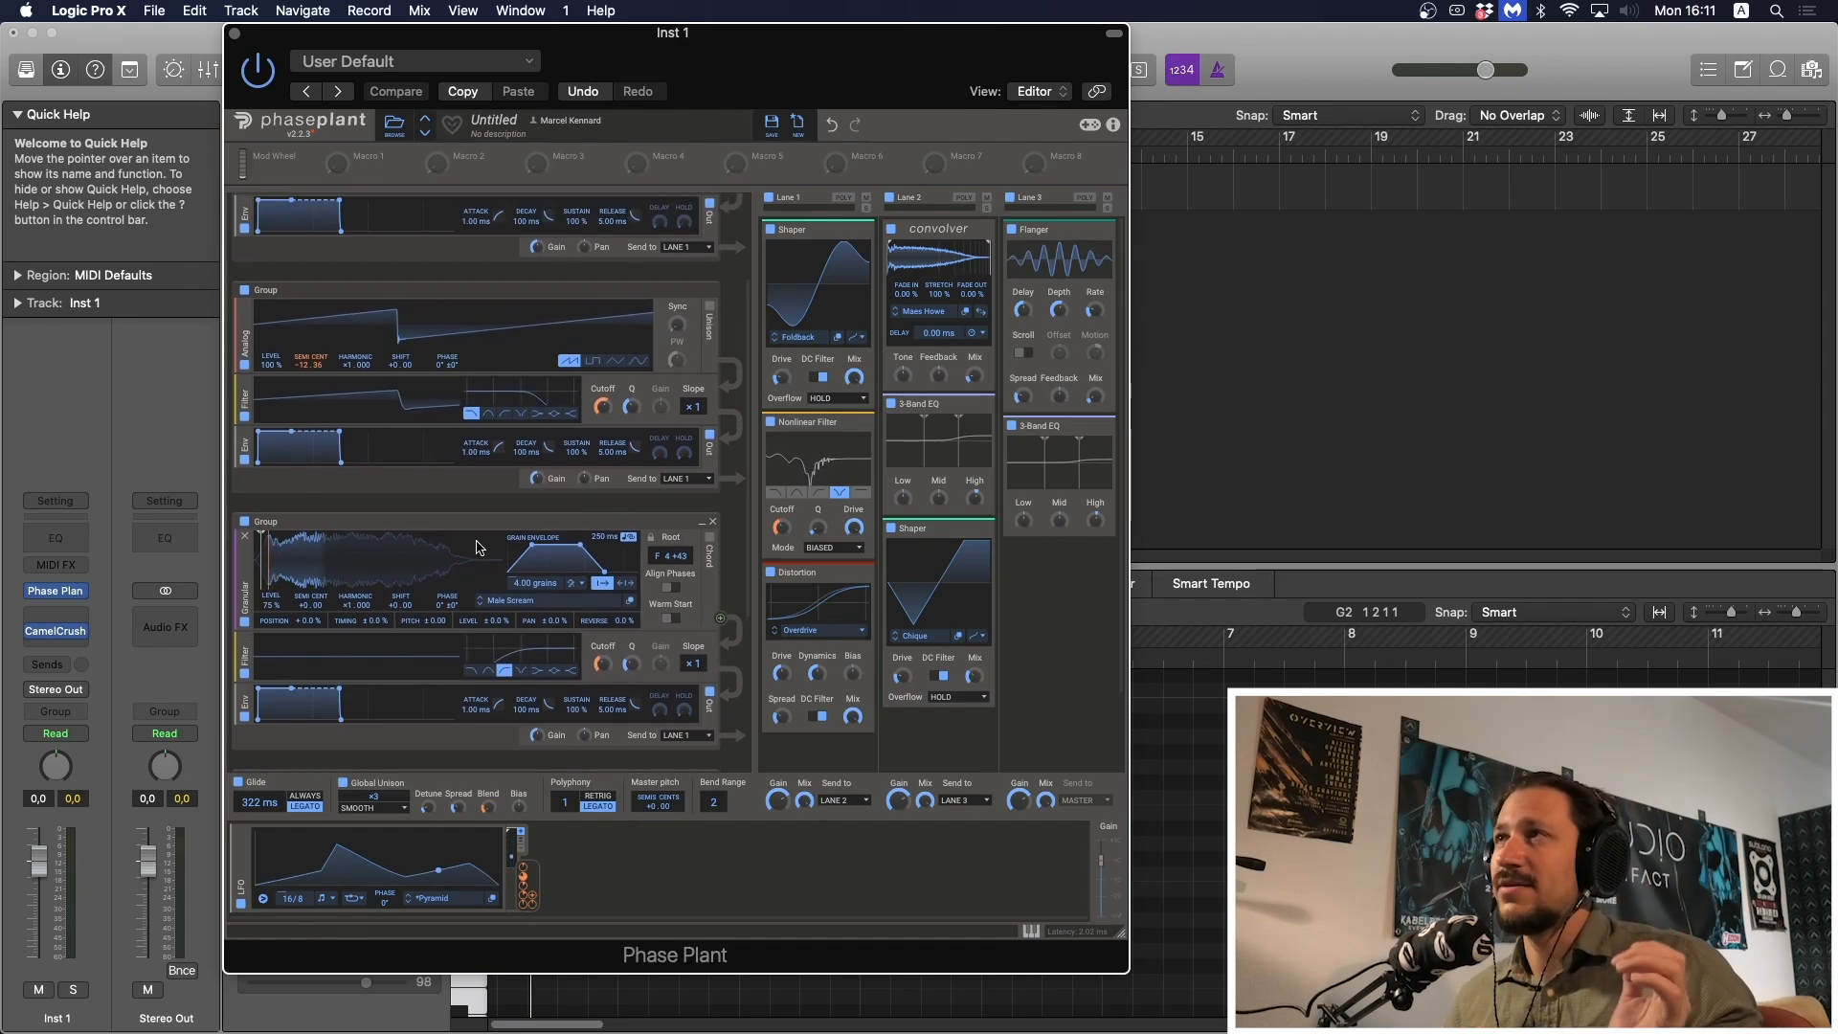